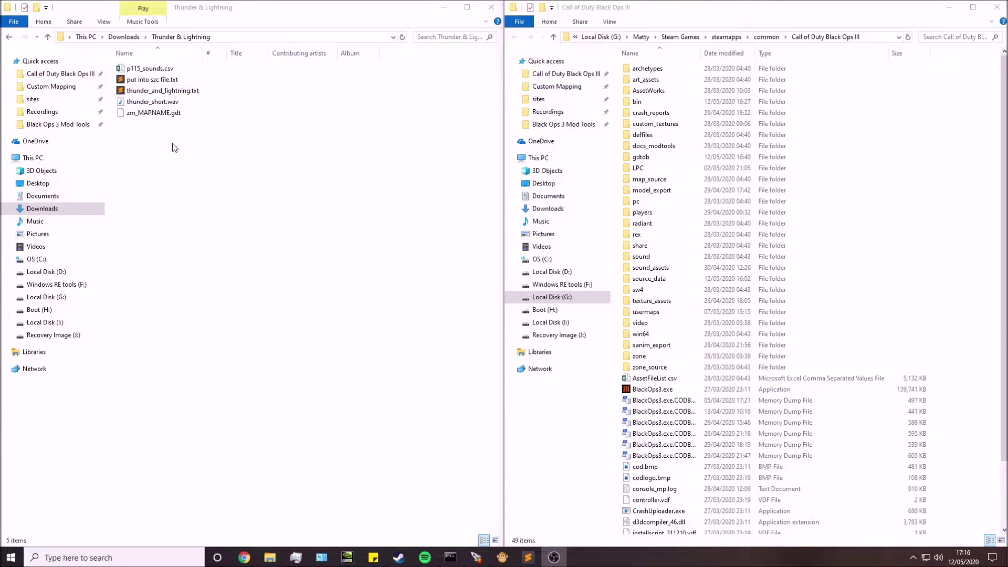
click(169, 91)
click(187, 180)
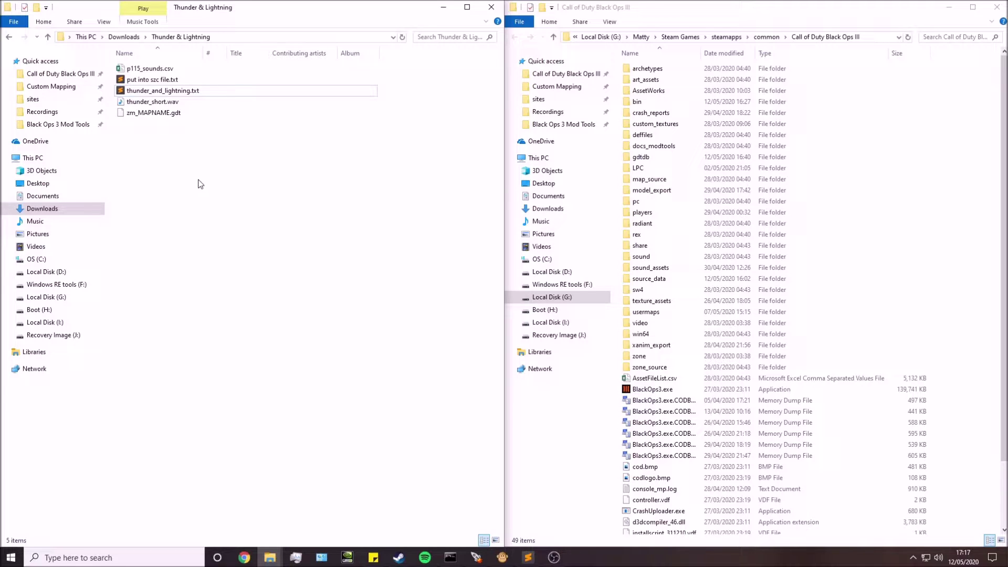
drag(159, 163, 164, 65)
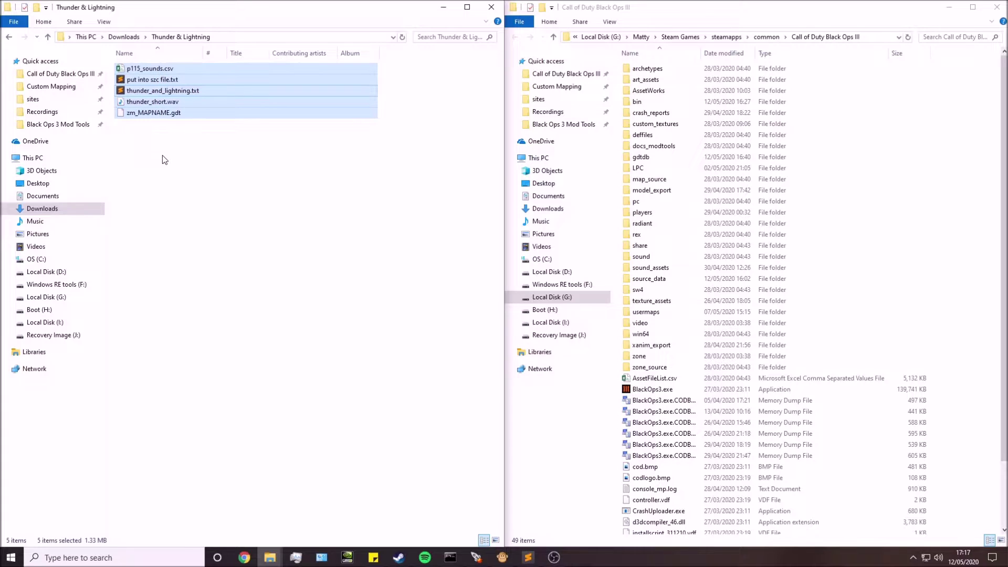
click(155, 146)
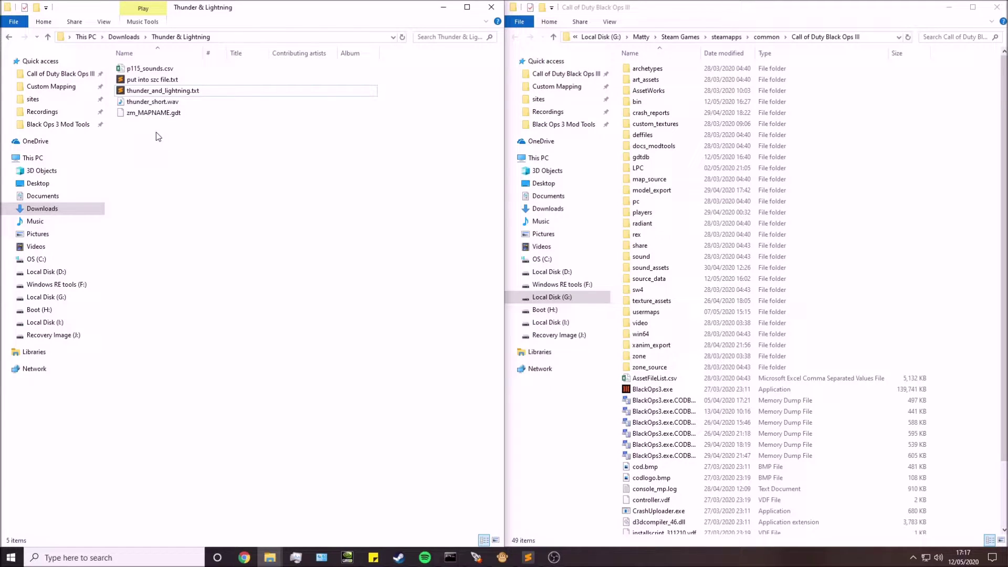
- Open the p115 folder inside sound_assets in the Call of Duty Black Ops III directory
click(141, 104)
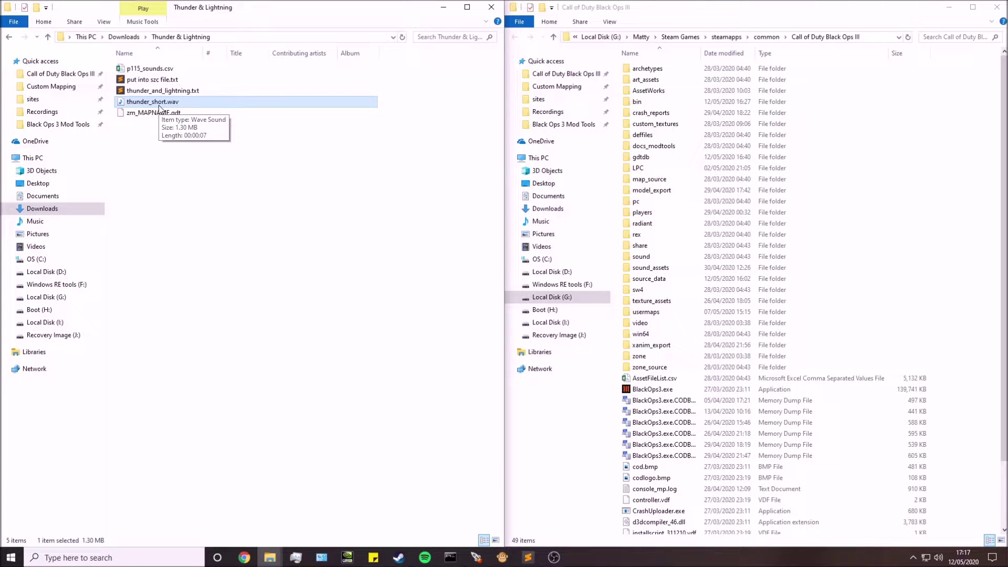
click(161, 181)
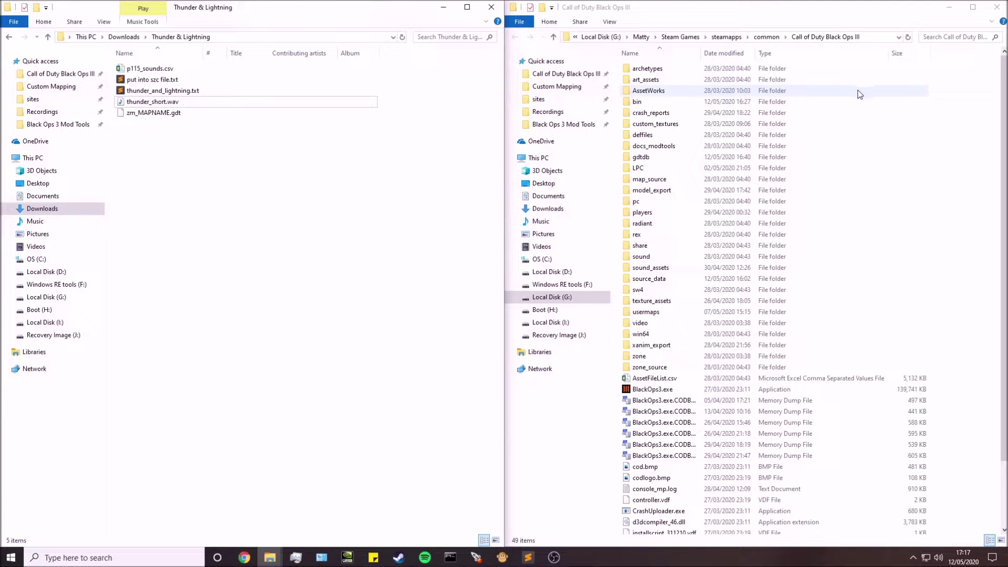
double_click(666, 270)
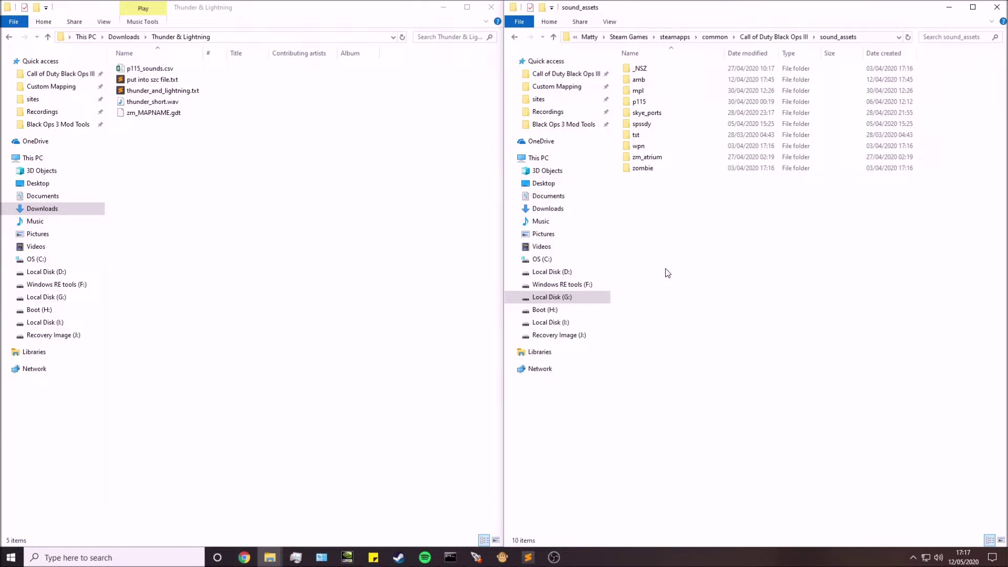
click(640, 104)
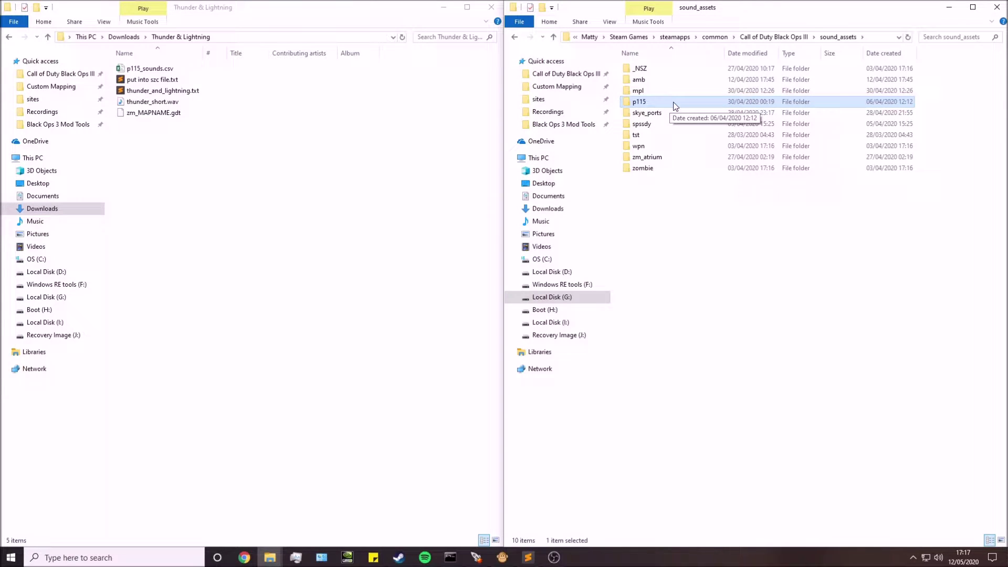
double_click(673, 106)
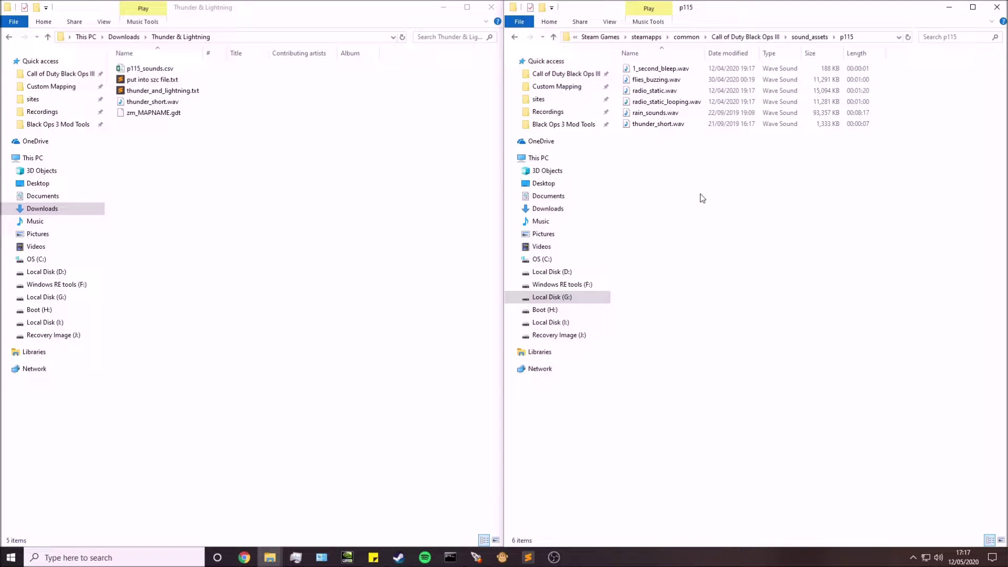
- Check for thunder_short.wav in both the Thunder & Lightning download folder and the p115 folder
click(157, 104)
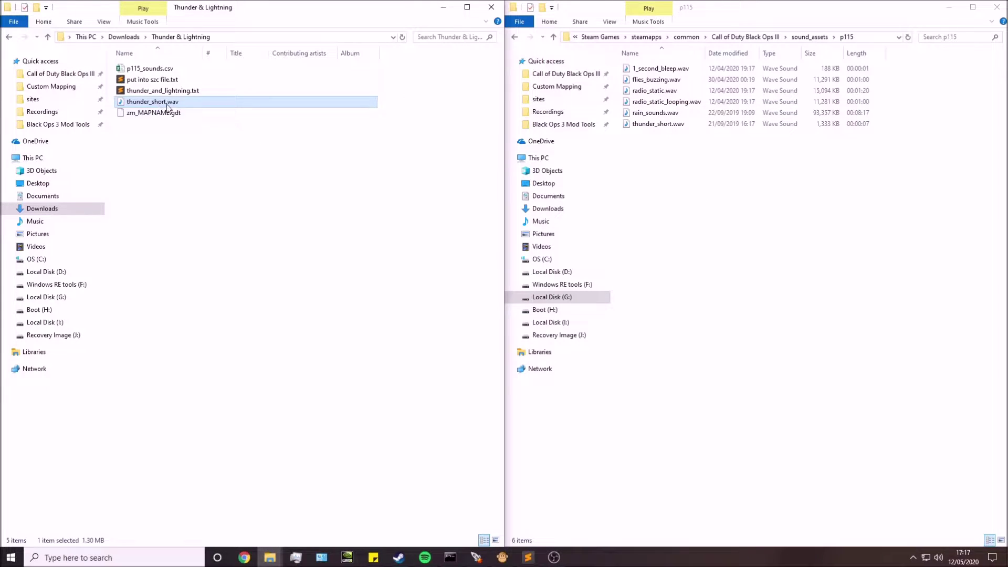
click(291, 166)
click(785, 175)
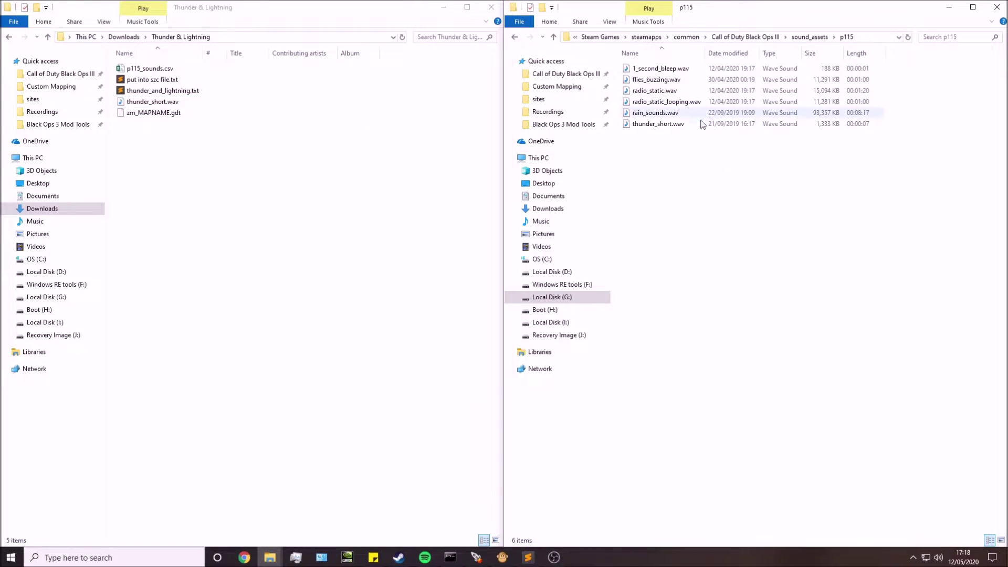
click(666, 125)
click(751, 149)
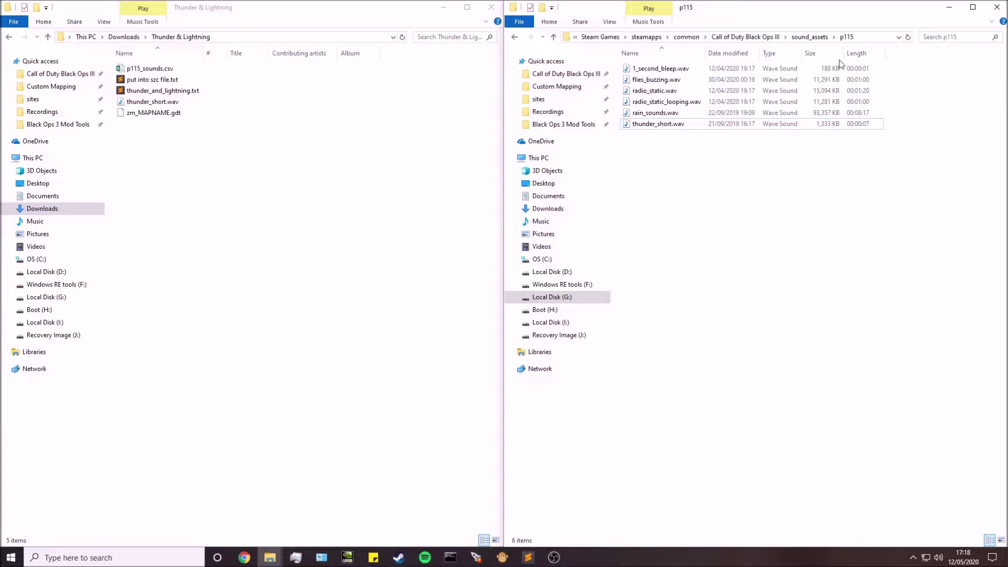
- Return to the Call of Duty Black Ops III root and open share\raw\sound\aliases
click(768, 37)
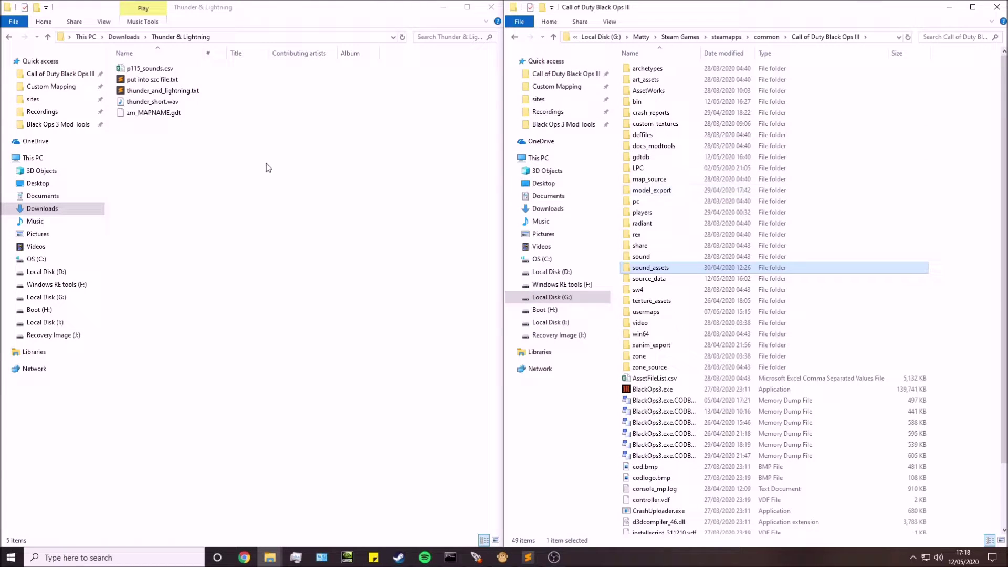
click(216, 184)
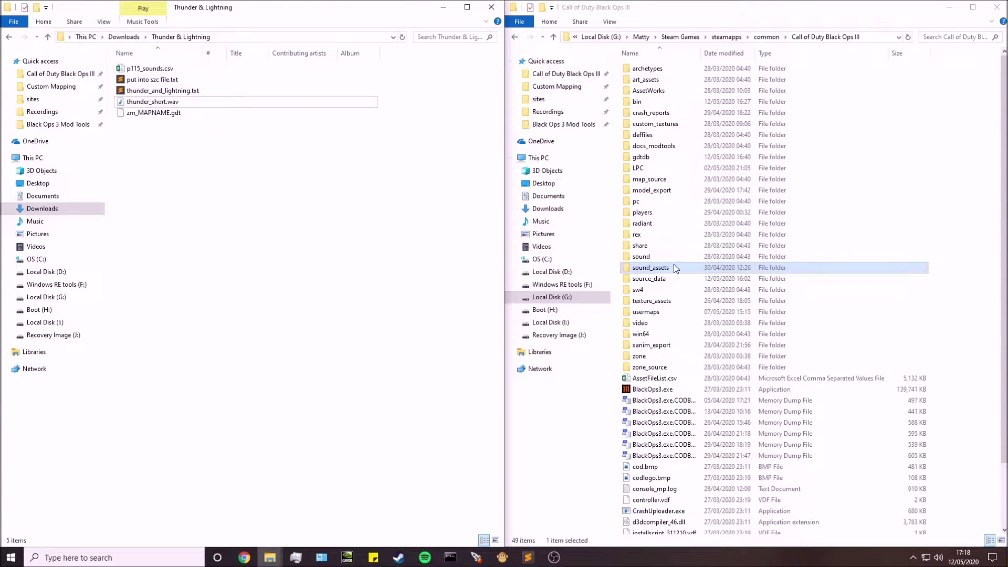
double_click(654, 247)
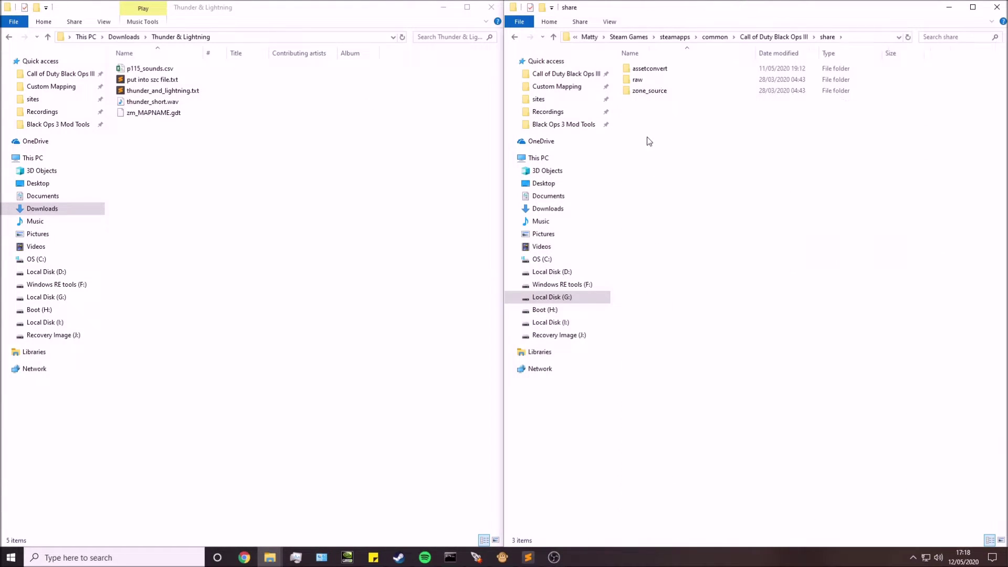
double_click(653, 81)
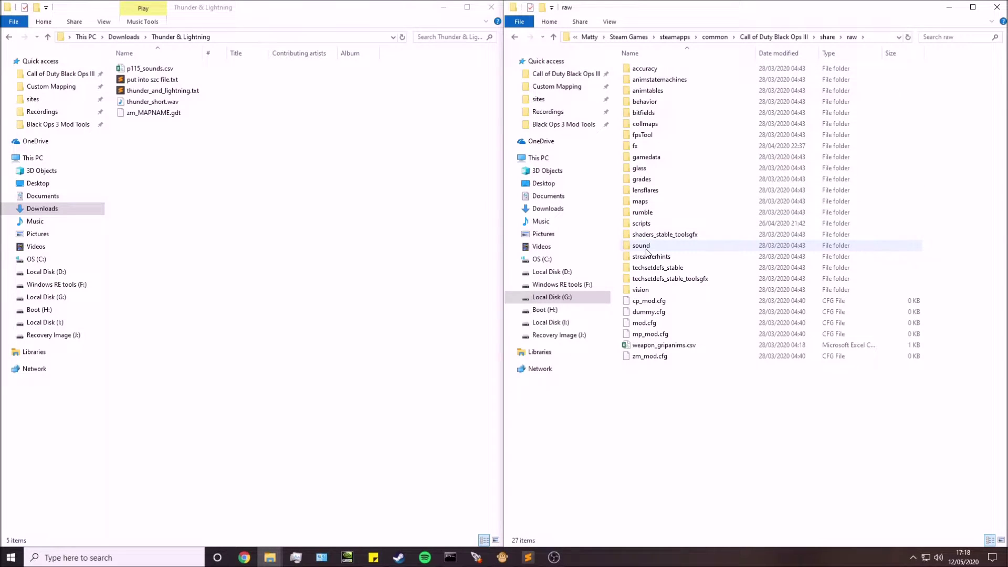
double_click(647, 247)
double_click(642, 69)
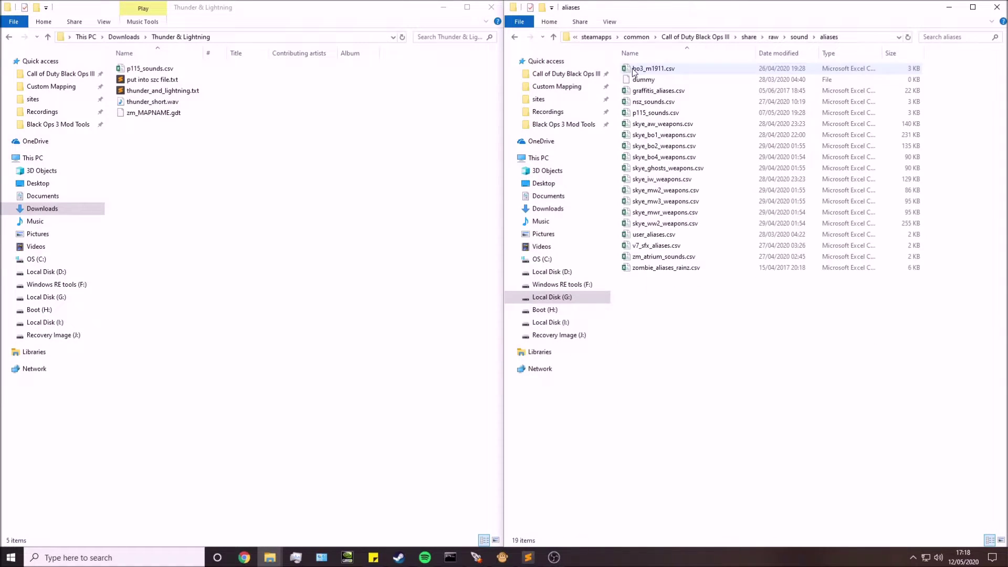
- Open the p115_sounds.csv file from the aliases folder for text editing in Notepad
click(163, 72)
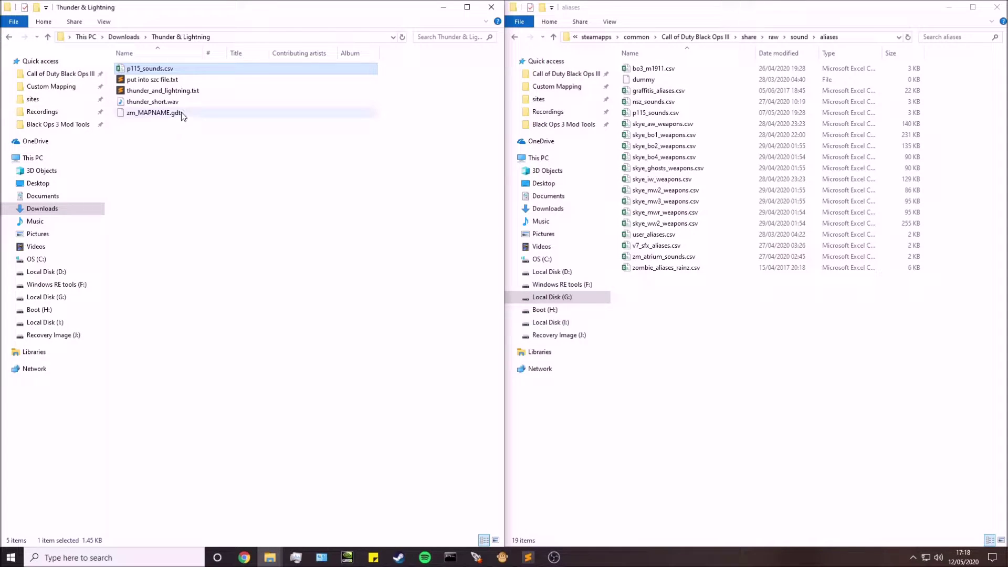
click(167, 176)
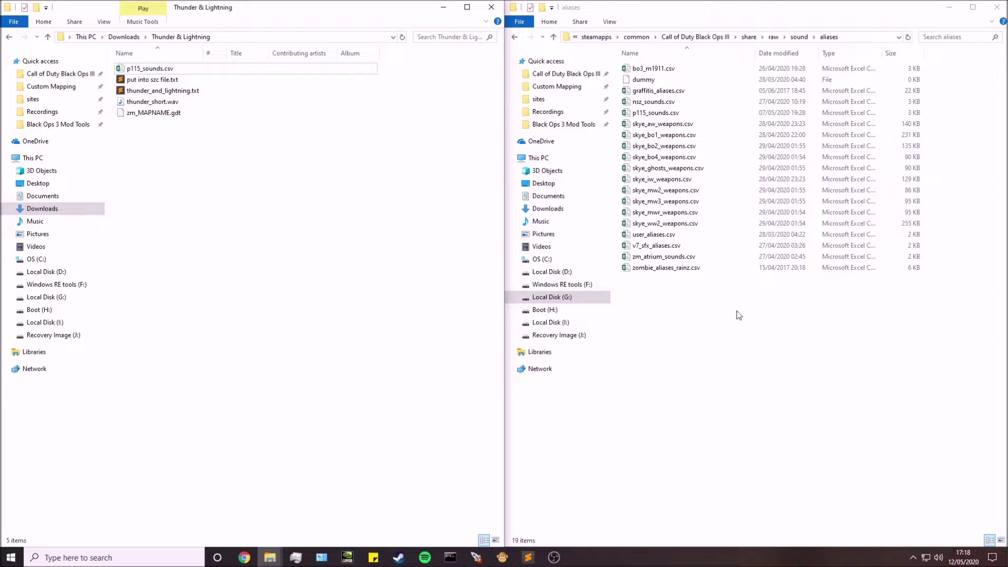
click(709, 293)
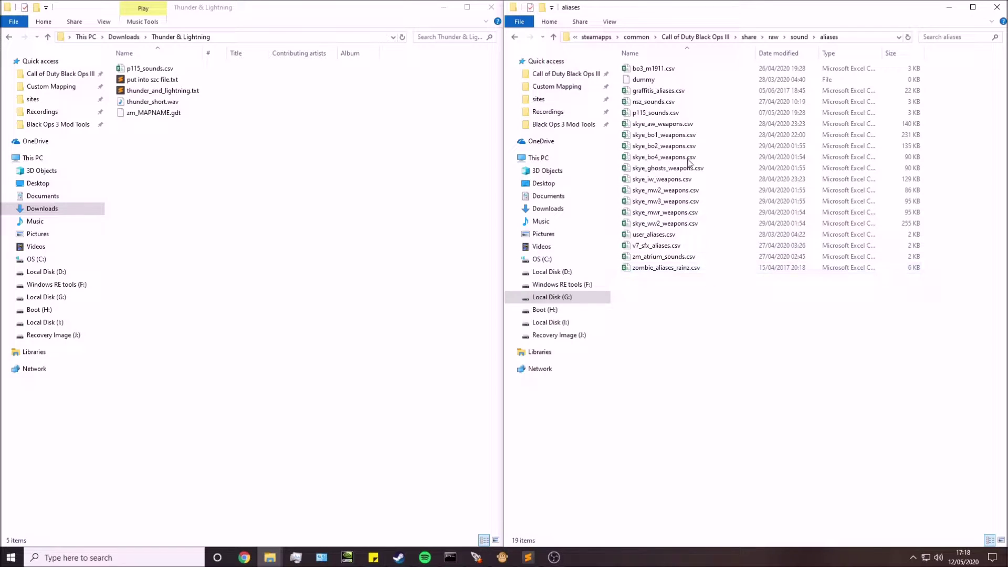
right_click(692, 115)
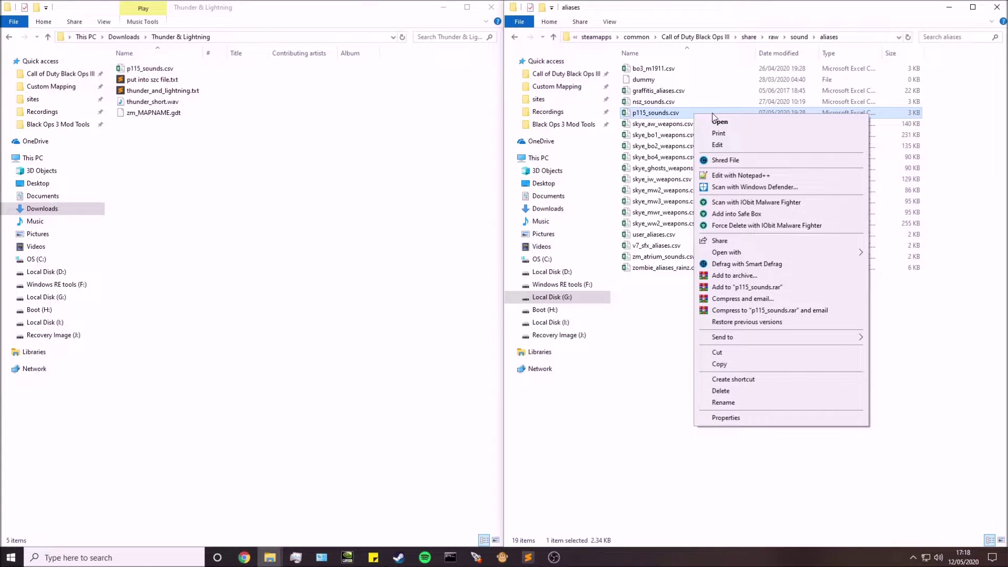
click(657, 114)
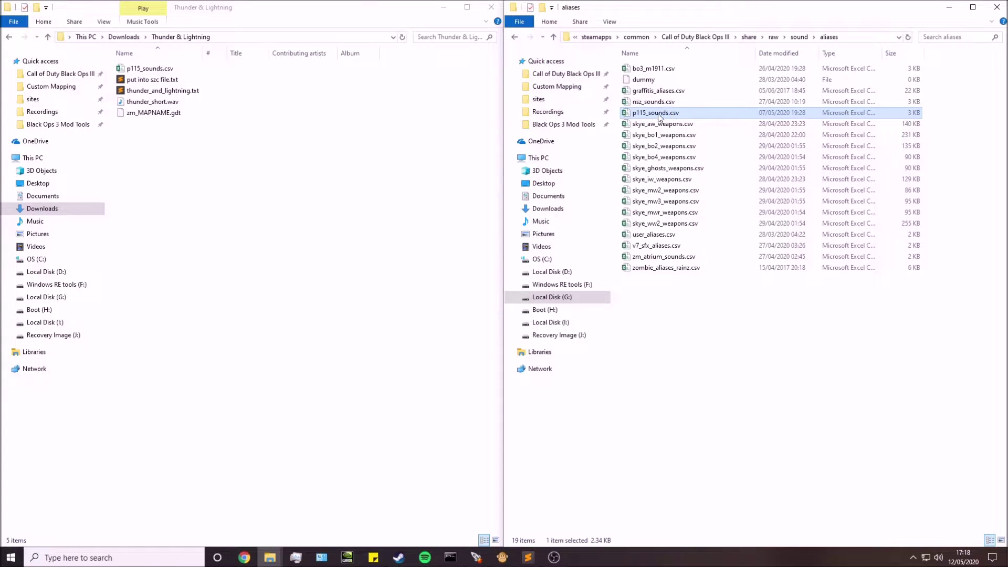
click(711, 116)
right_click(706, 116)
click(716, 145)
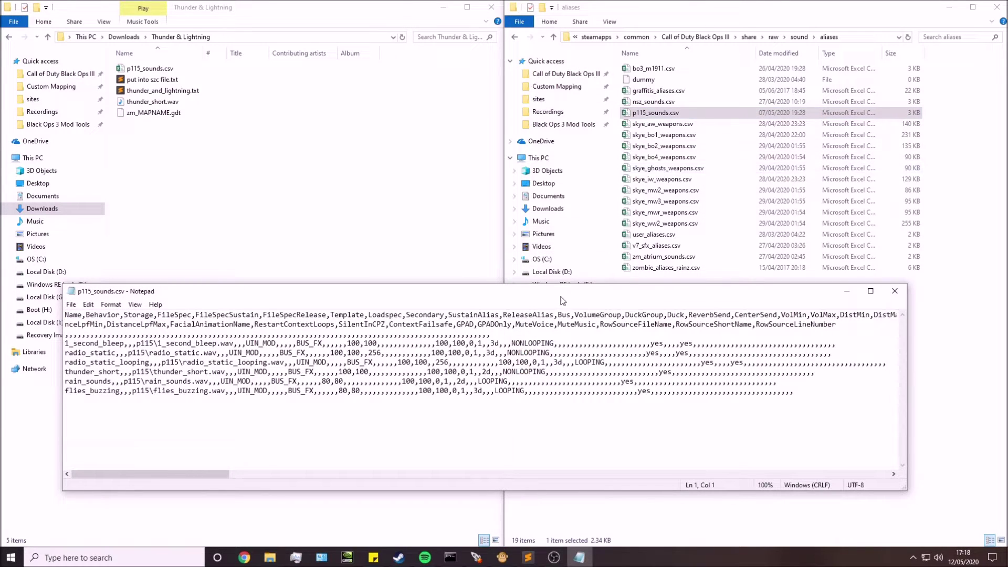
- Open the downloaded p115_sounds.csv in Notepad as well and place its window above the aliases version
click(166, 75)
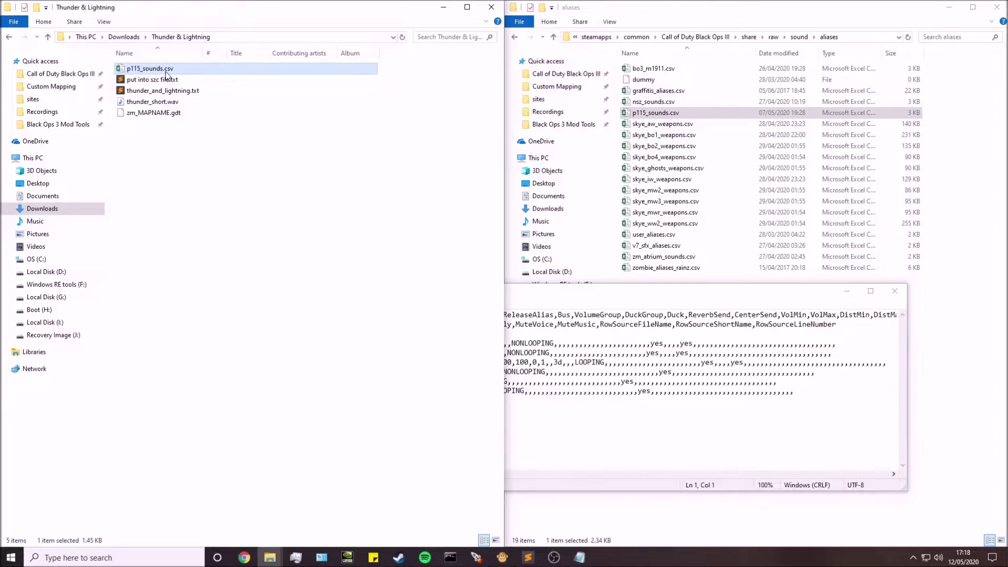
right_click(167, 73)
click(196, 103)
drag(587, 291, 584, 84)
click(659, 399)
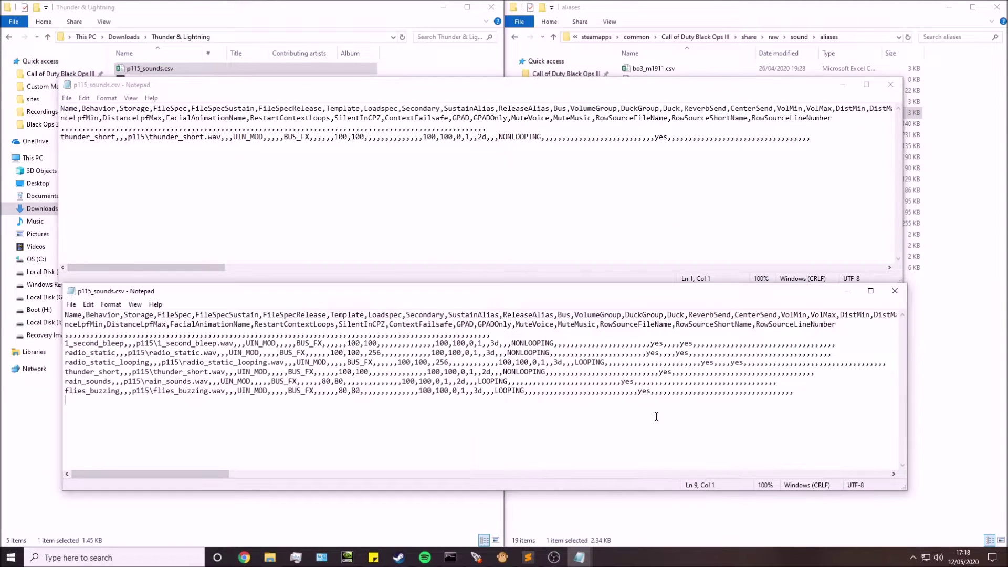
- Copy the thunder_short row from the downloaded p115_sounds.csv to a new last line of the aliases p115_sounds.csv
drag(827, 143, 55, 138)
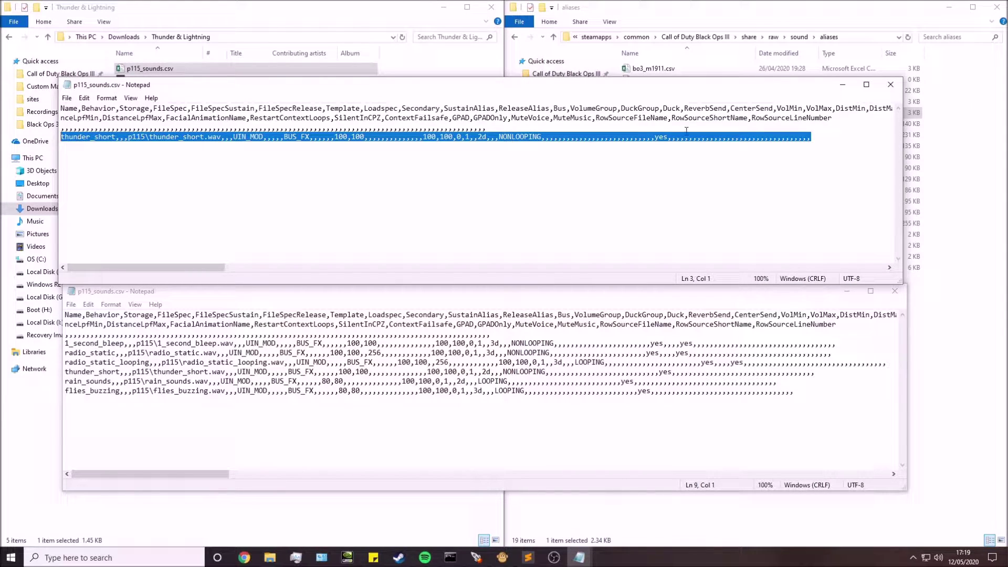
click(819, 143)
drag(815, 141, 63, 131)
click(865, 137)
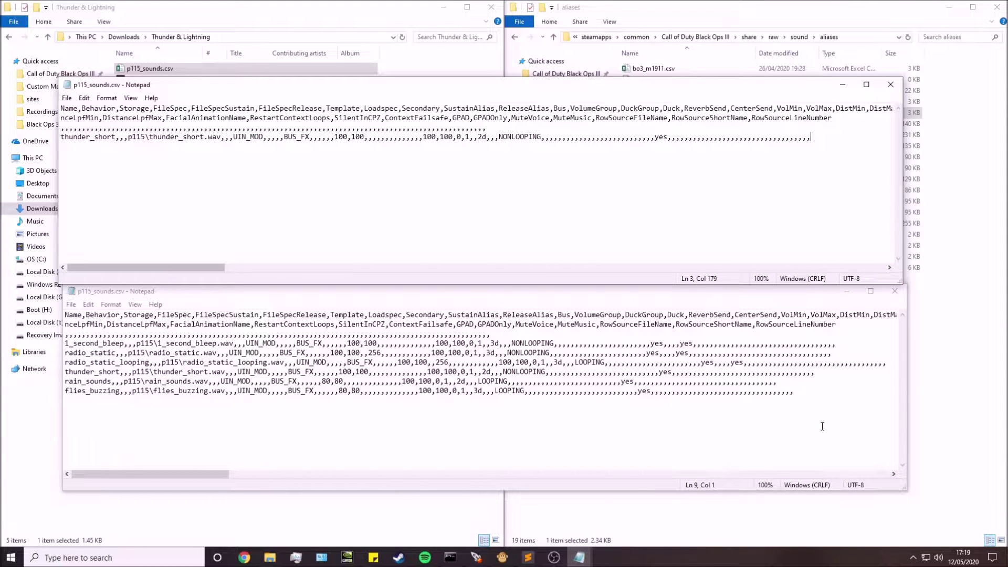
click(820, 394)
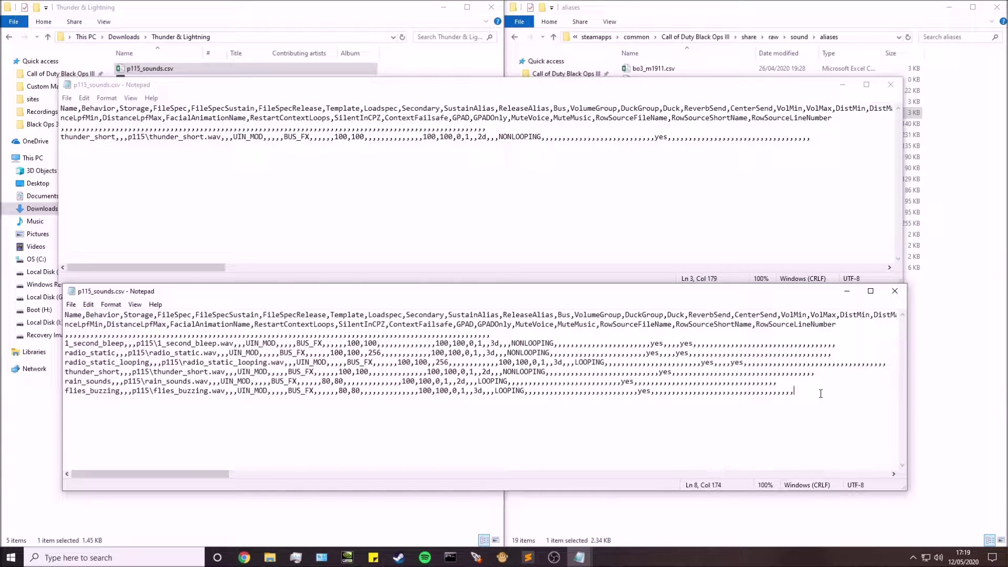
key(Return)
text(thunder_short,,,p115\thunder_short.wav,,,UIN_MOD,,,,,BUS_FX,,,,,,100,100,,,,,,,,,,,,,,100,100,0,1,,2d,,,NONLOOPING,,,,,,,,,,,,,,,,,,,,,,,,,,yes,,,,,,,,,,,,,,,,,,,,,,,,,,,,,,,,,,,,)
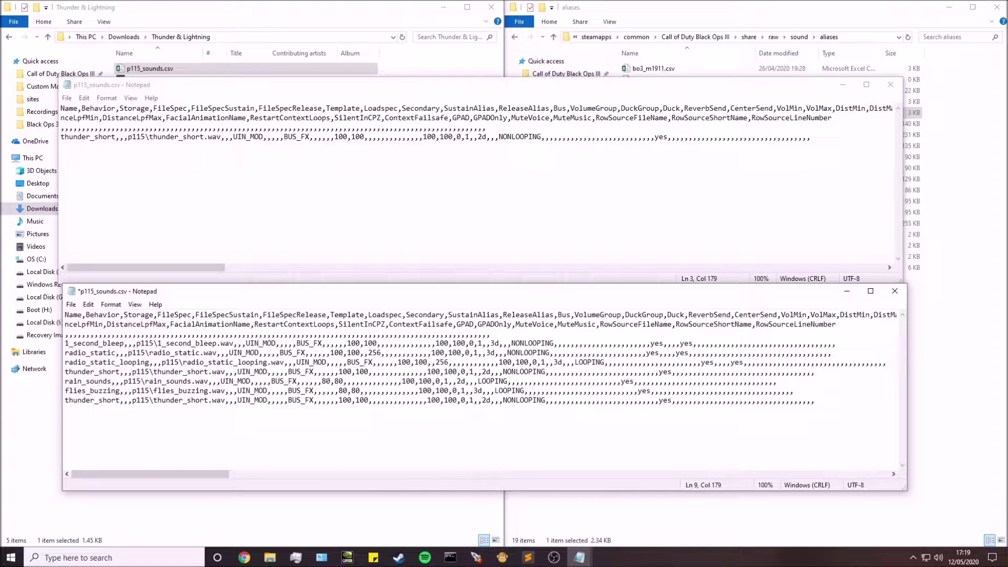
- Close both p115_sounds.csv files, discarding the added thunder_short row
click(895, 291)
click(517, 296)
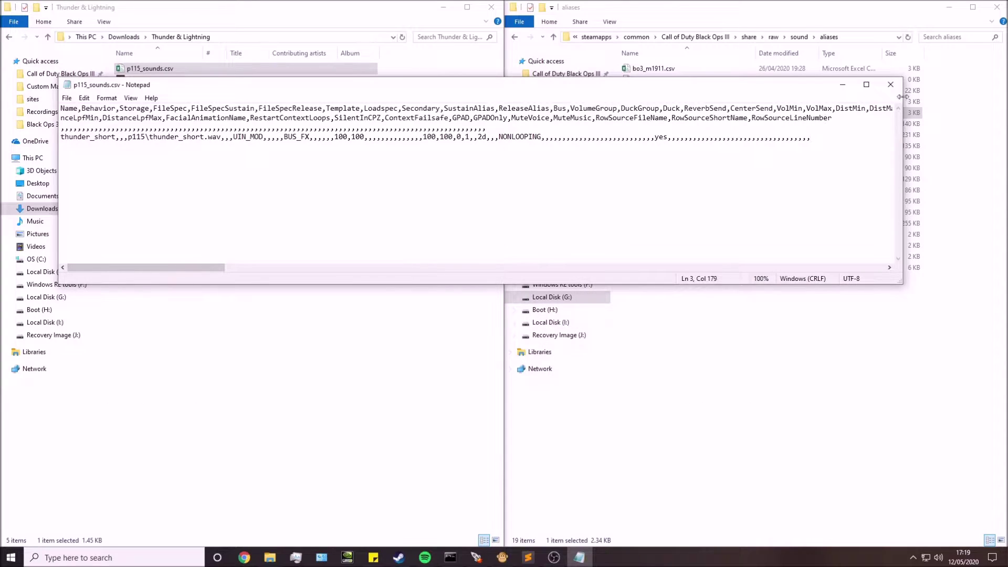
click(890, 84)
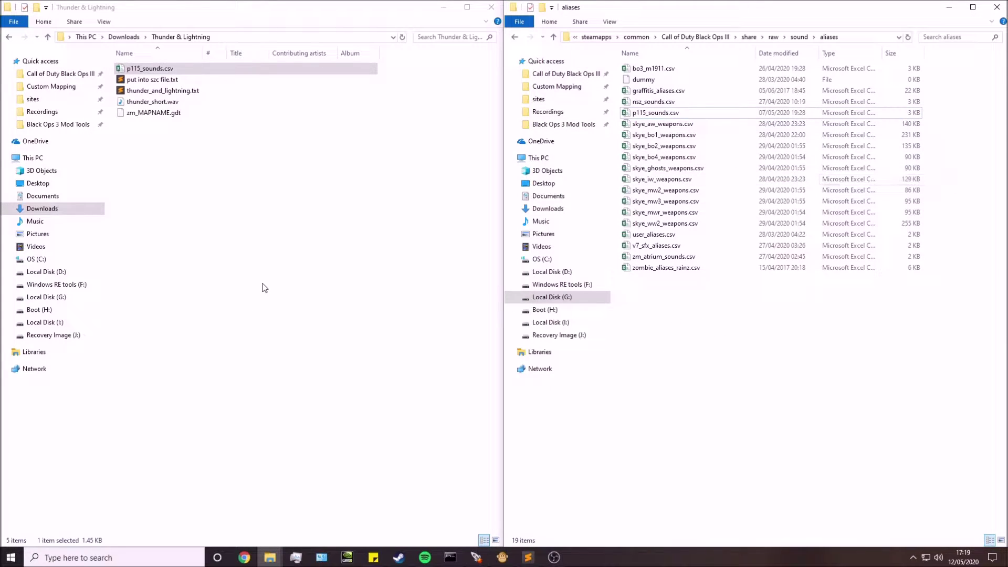
- Open zm_test.szc in Sublime Text from the sound\zoneconfig folder of the zm_test map in usermaps
click(282, 216)
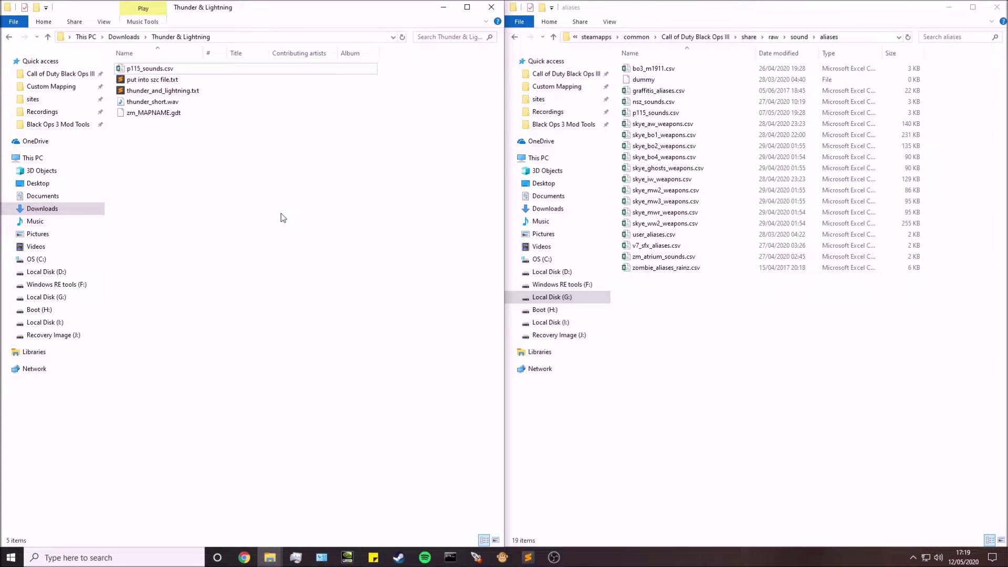
click(148, 81)
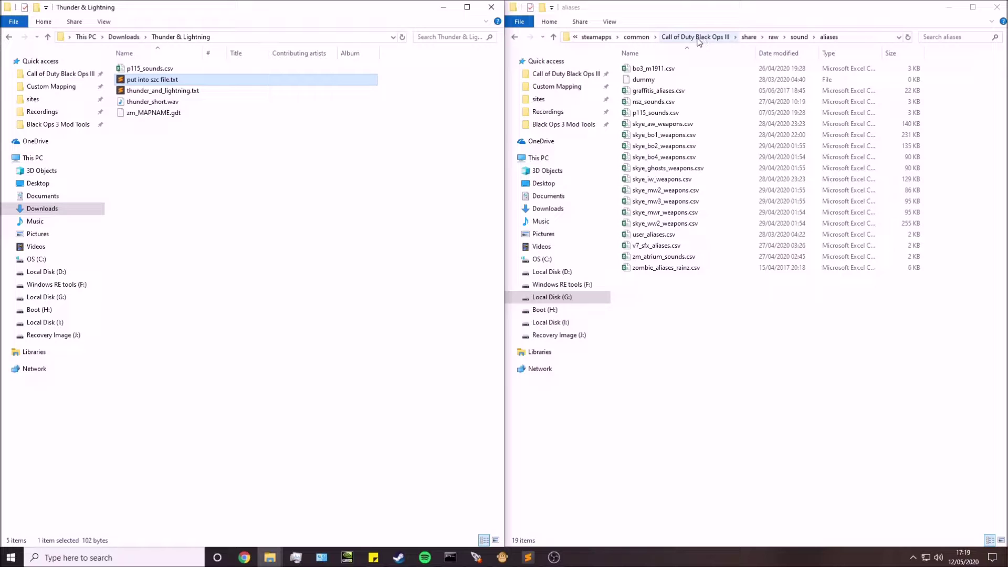
click(698, 37)
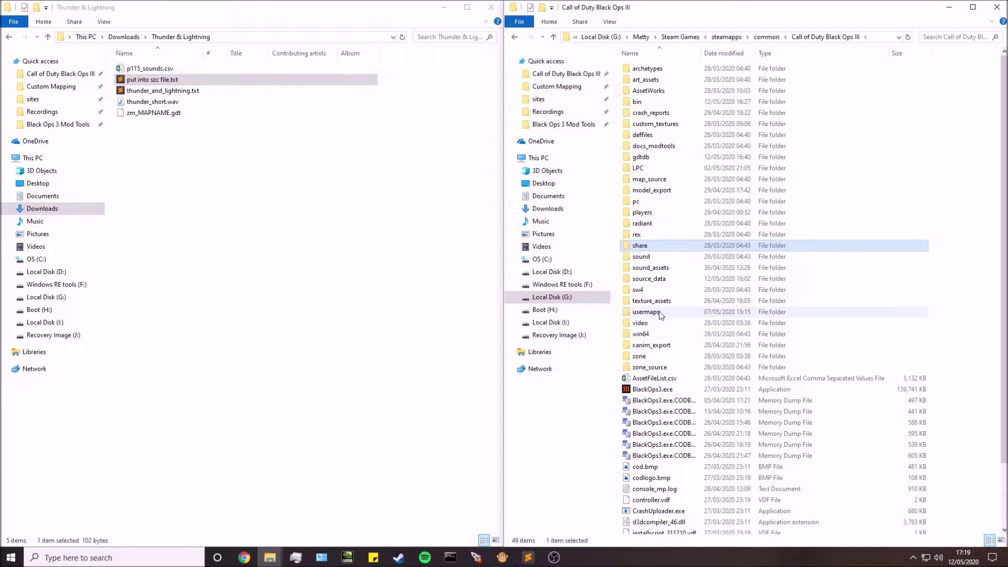
double_click(646, 311)
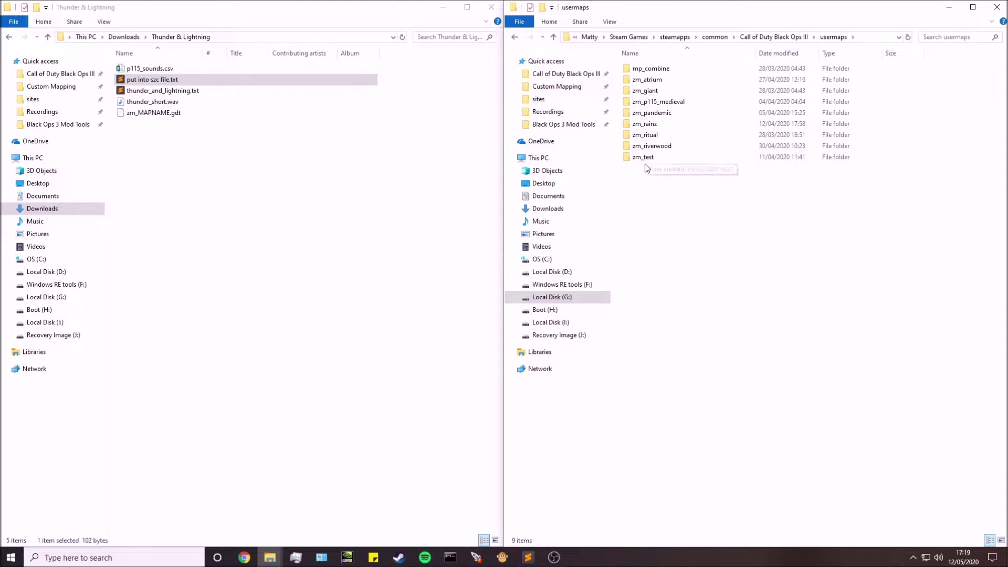
click(664, 161)
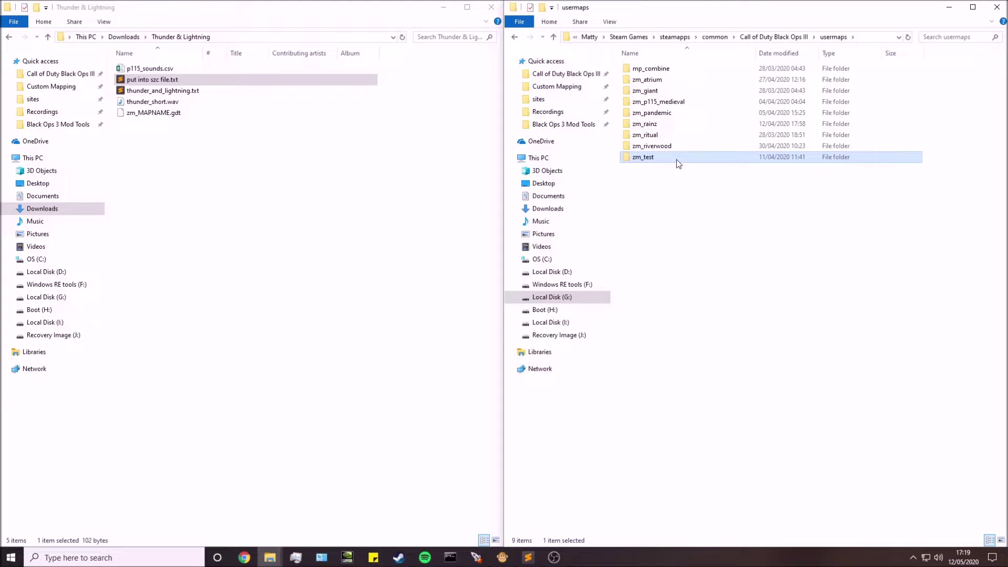
double_click(676, 159)
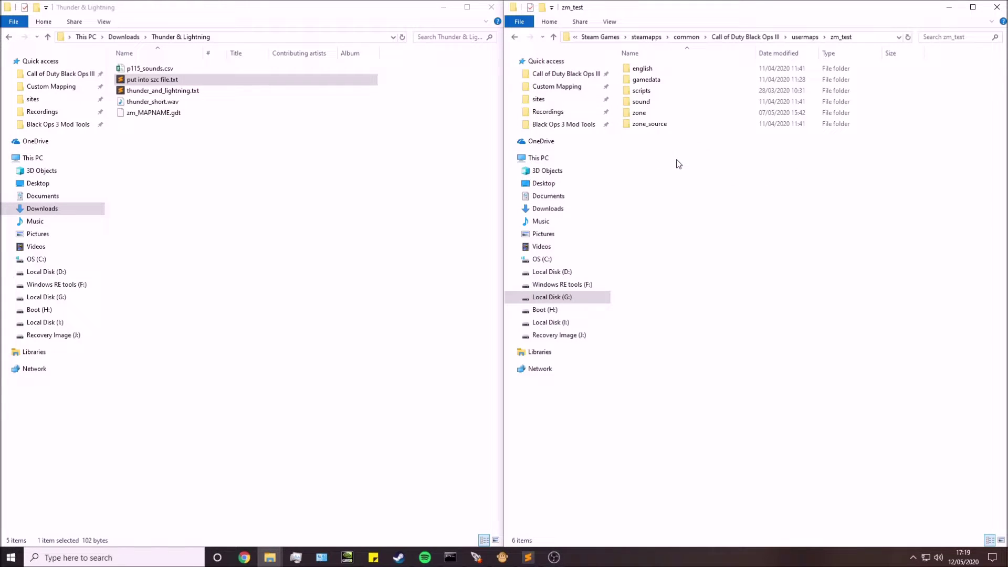
double_click(655, 102)
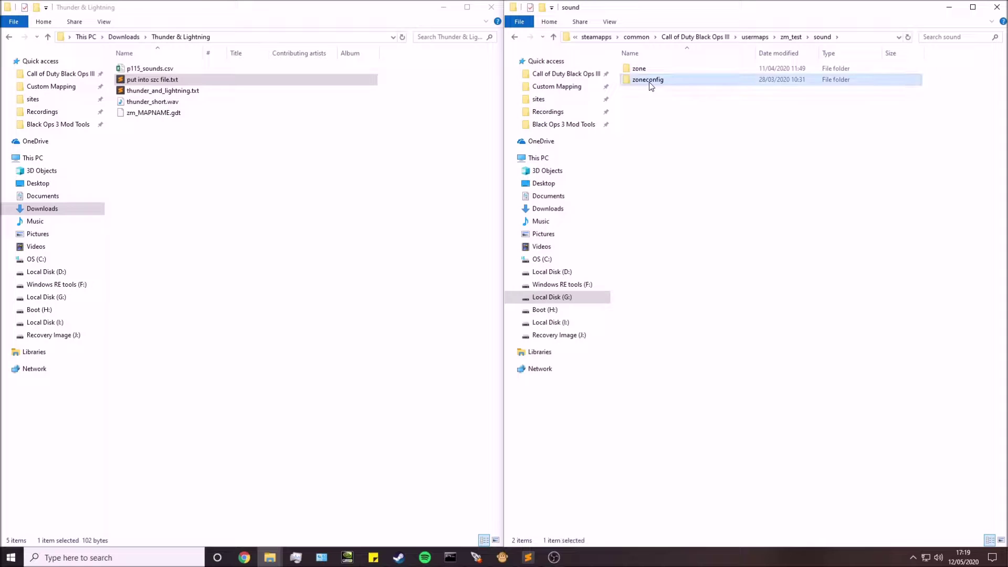
double_click(648, 82)
double_click(655, 74)
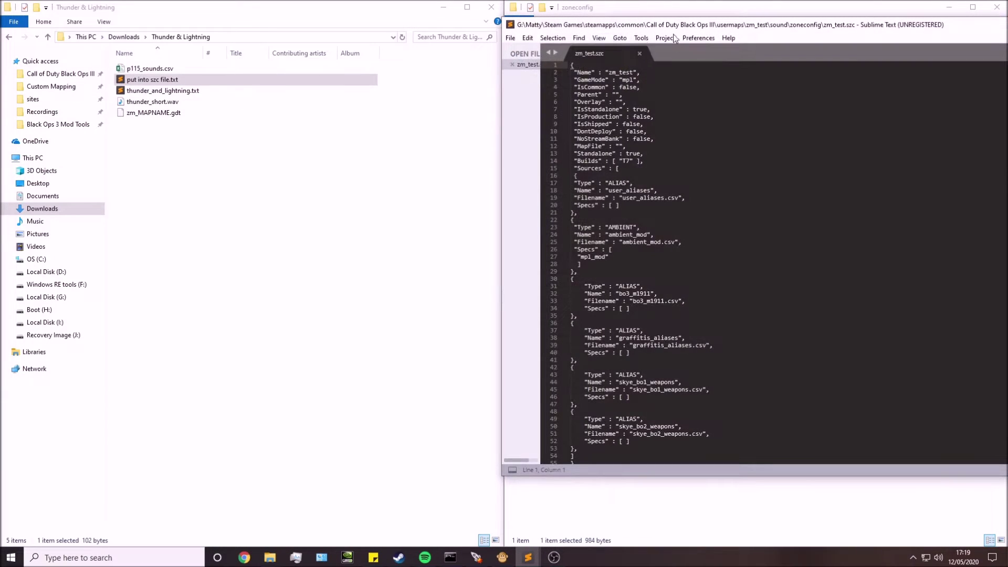
- Move and narrow the zm_test.szc editor window to uncover the Thunder & Lightning files, and open "put into szc file.txt" alongside it
drag(830, 39, 571, 48)
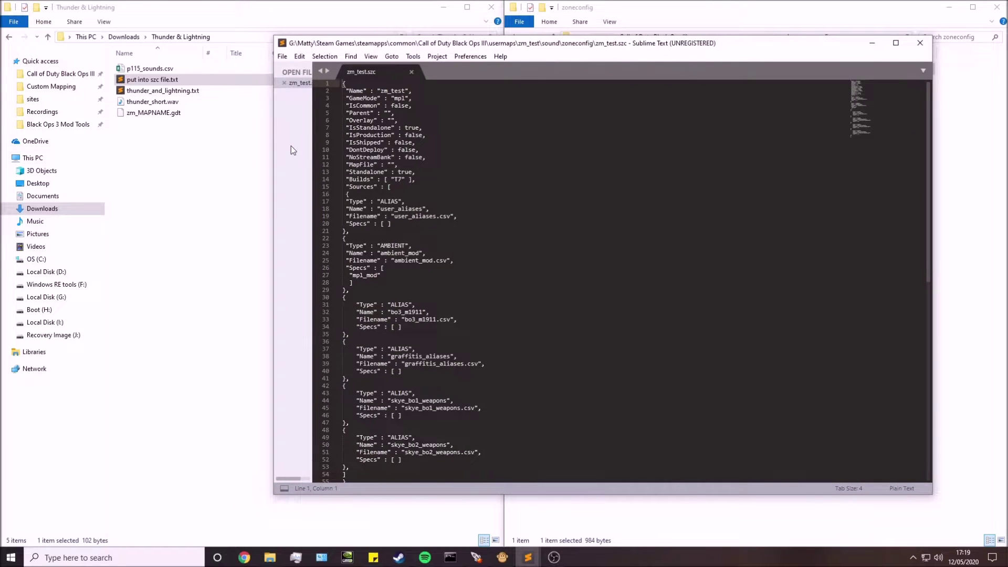
drag(270, 137, 568, 133)
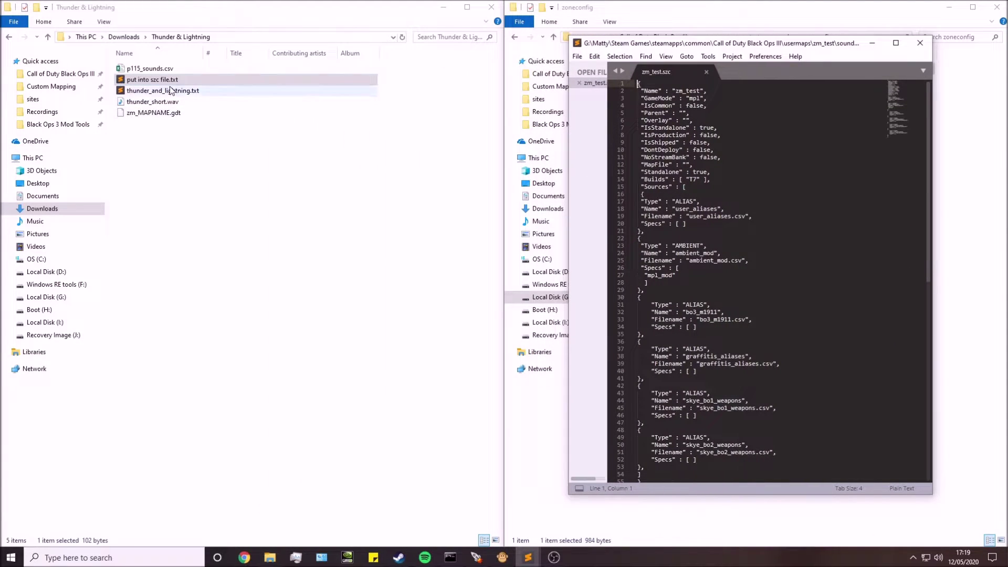
click(168, 82)
right_click(167, 81)
click(213, 112)
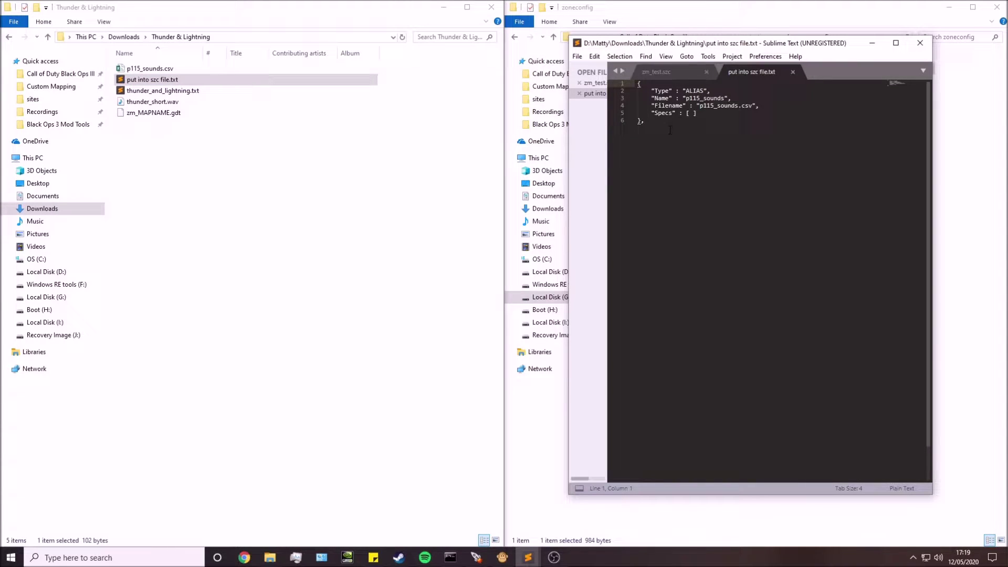
- Copy the entire p115_sounds alias block from "put into szc file.txt" and close that file
drag(650, 124, 632, 79)
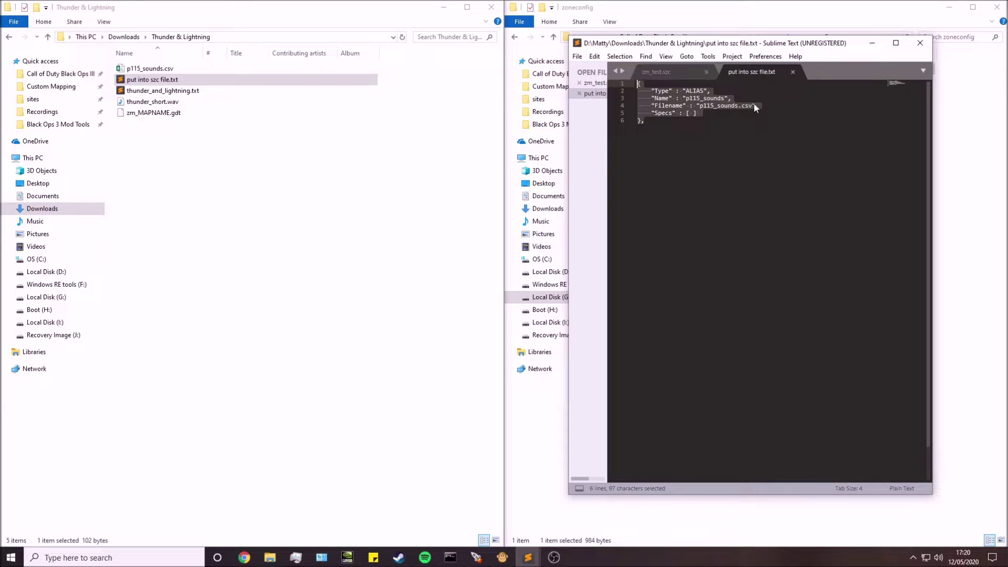
click(647, 128)
drag(647, 126, 625, 86)
key(ctrl+c)
click(793, 71)
- Paste the p115_sounds alias block after the skye_bo2_weapons entry in zm_test.szc, and save and close the file
scroll(719, 292, down, 5)
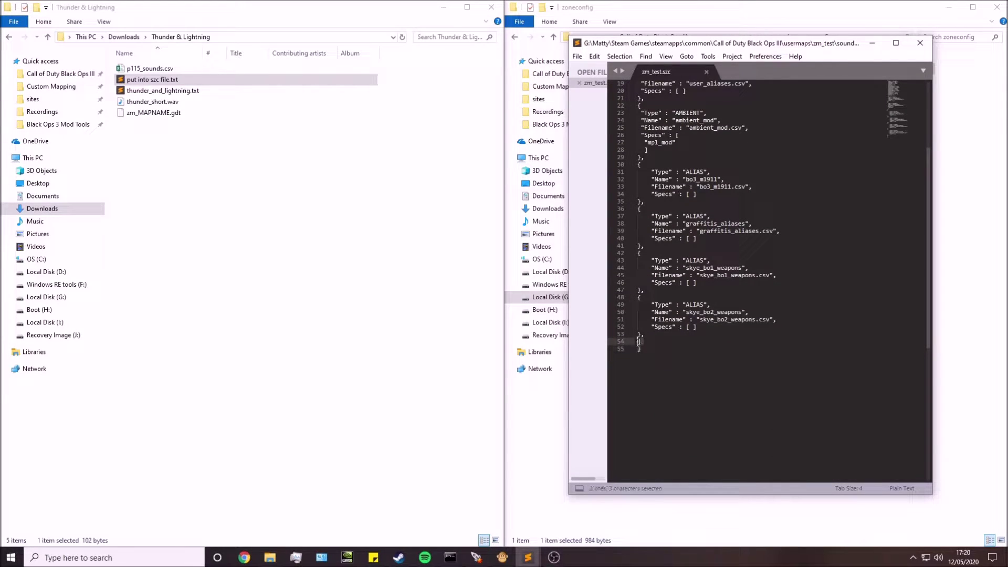
click(641, 349)
drag(641, 350, 638, 336)
click(648, 343)
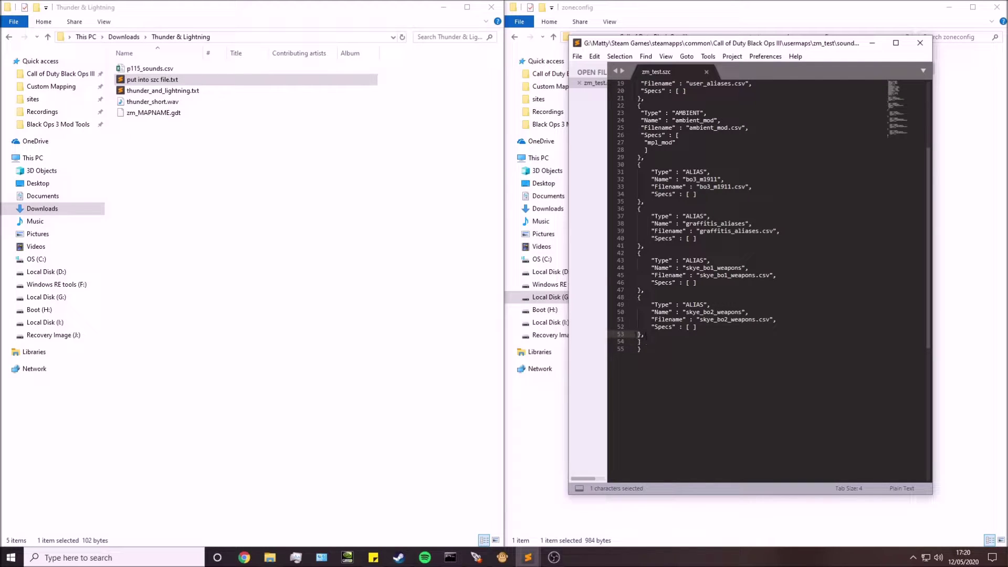
click(649, 336)
key(Return)
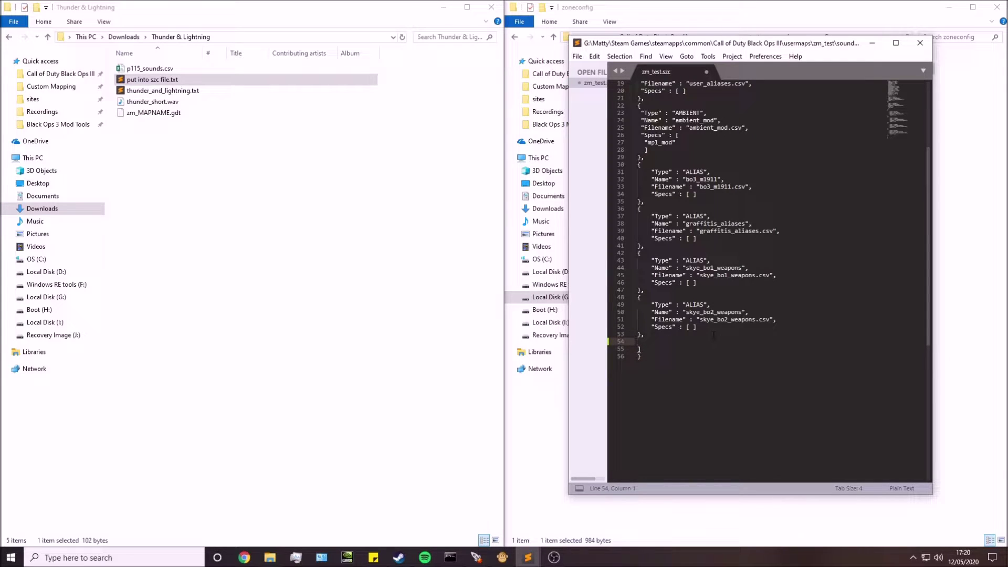
key(ctrl+v)
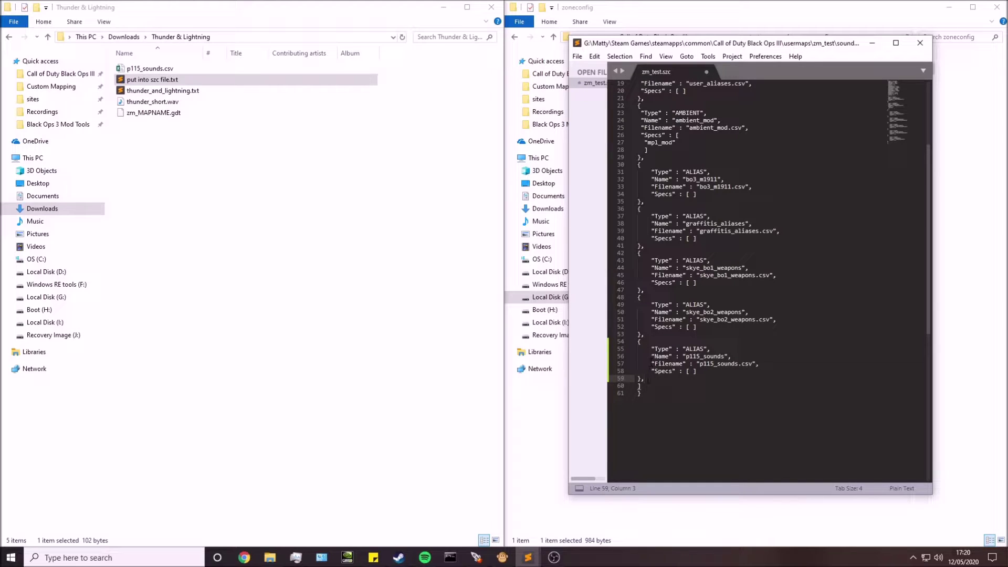
key(ctrl+s)
click(706, 71)
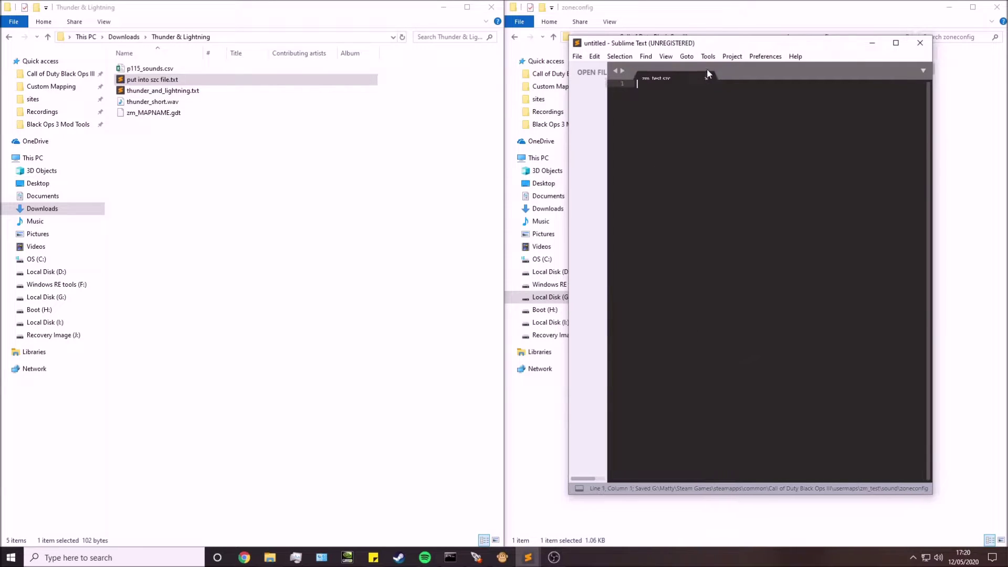
click(919, 42)
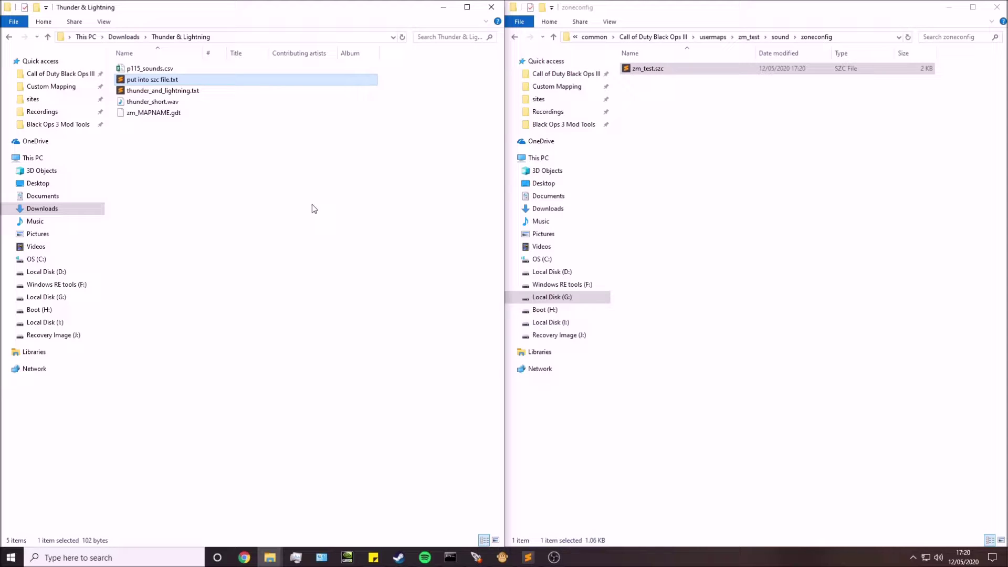
- Duplicate zm_MAPNAME.gdt in the Thunder & Lightning folder and rename the copy zm_test.gdt
click(287, 199)
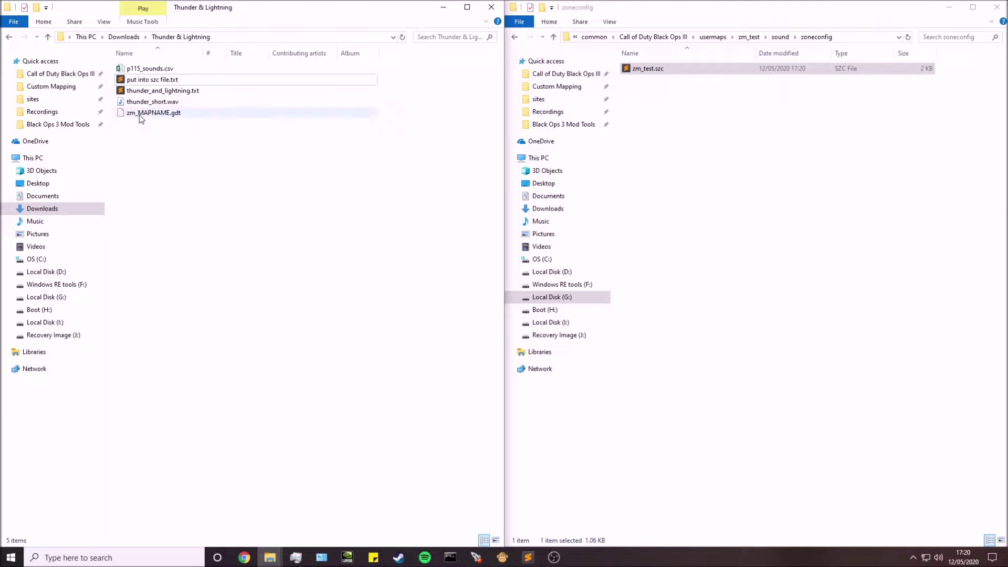
click(164, 113)
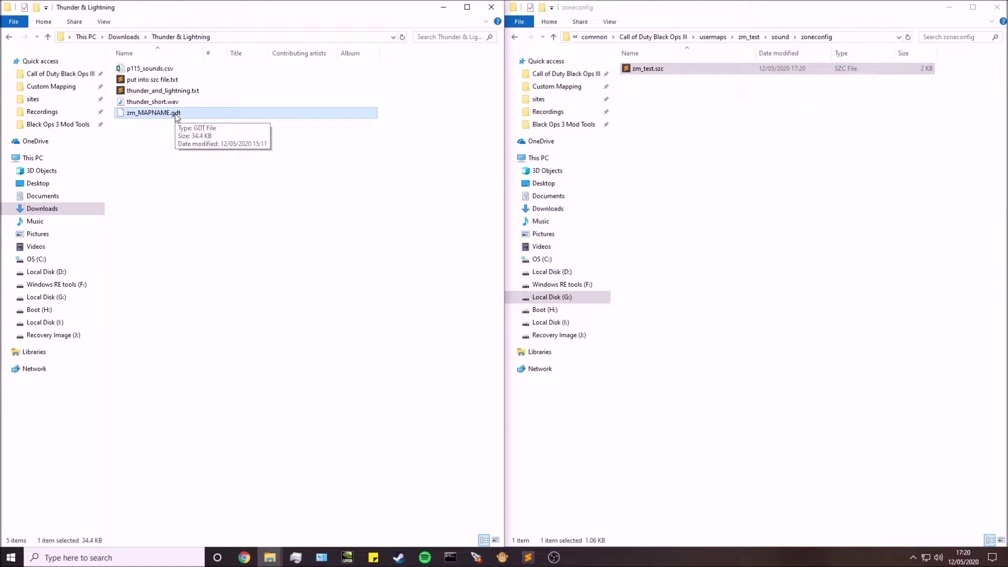
key(ctrl+c)
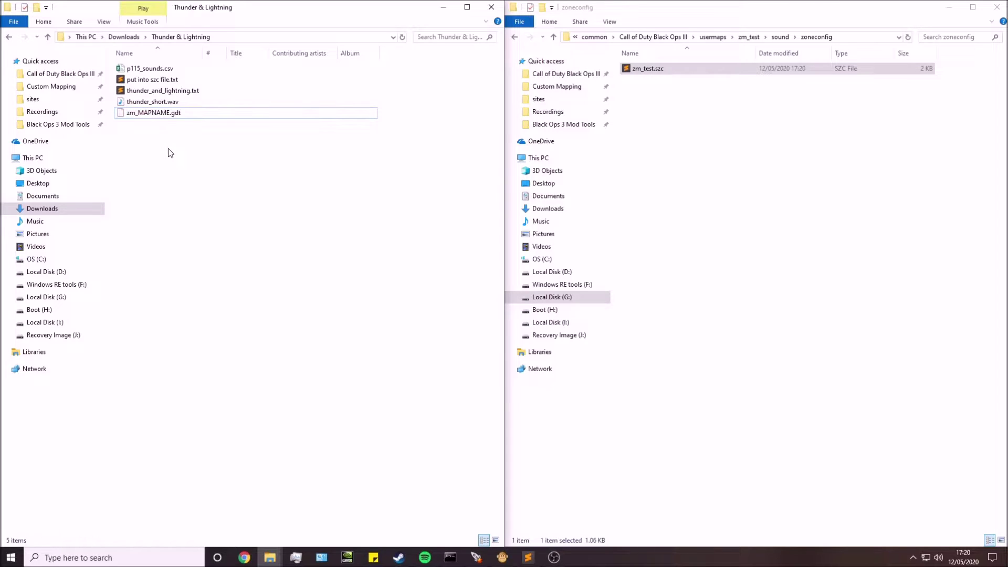
key(ctrl+v)
key(F2)
drag(191, 114, 142, 147)
text(test)
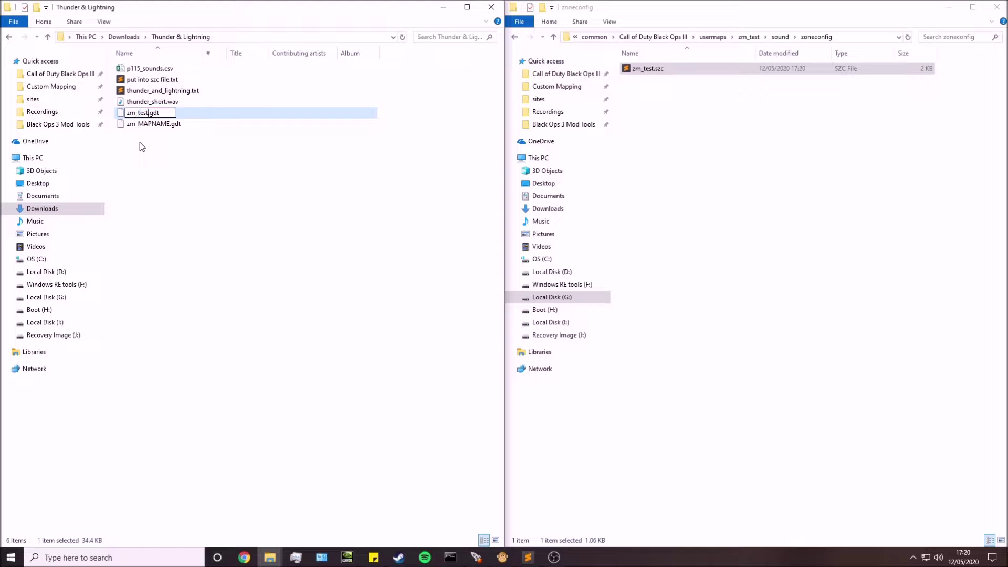
key(Return)
- Move zm_test.gdt into the source_data folder of Call of Duty Black Ops III, replacing the existing file
click(154, 114)
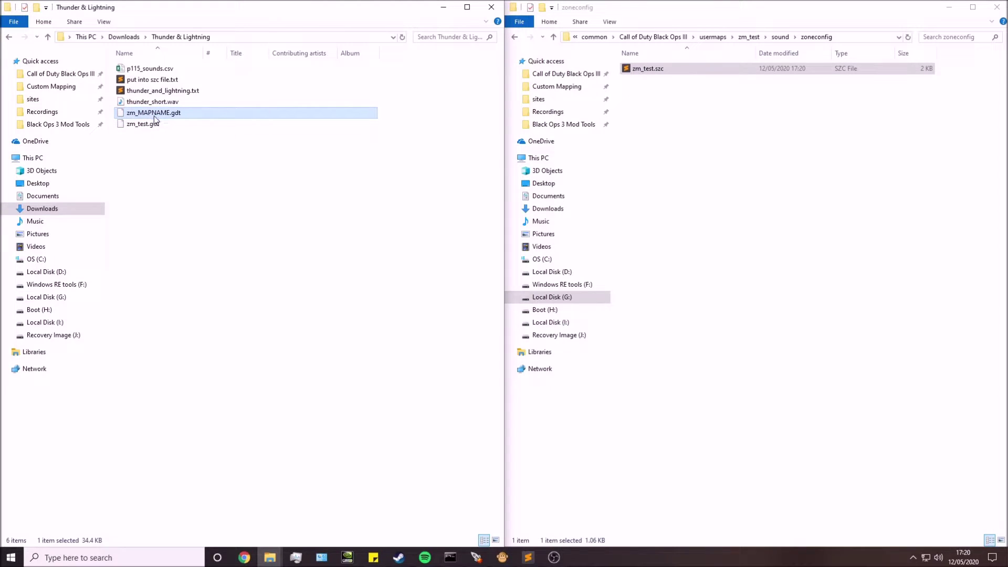
click(153, 125)
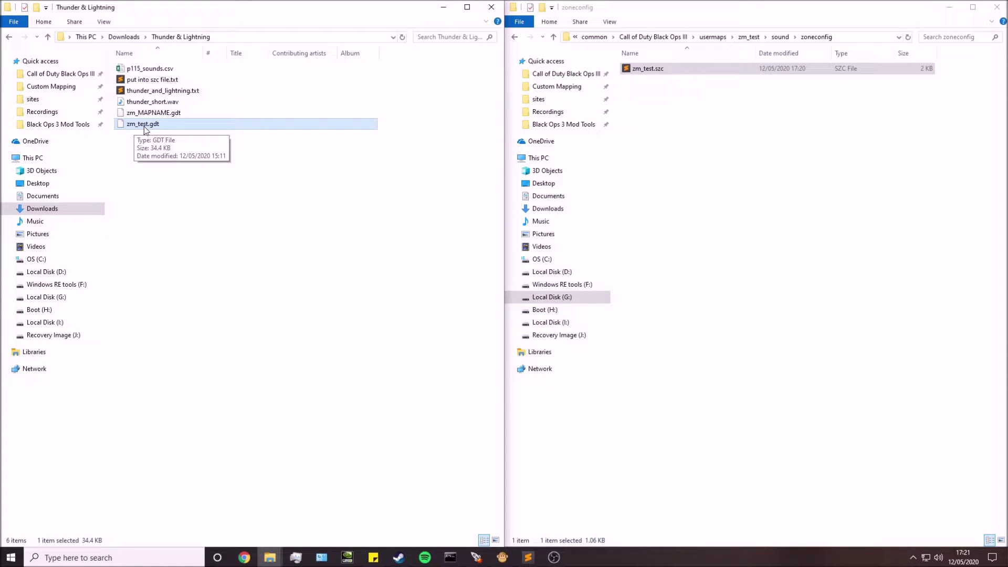
right_click(145, 128)
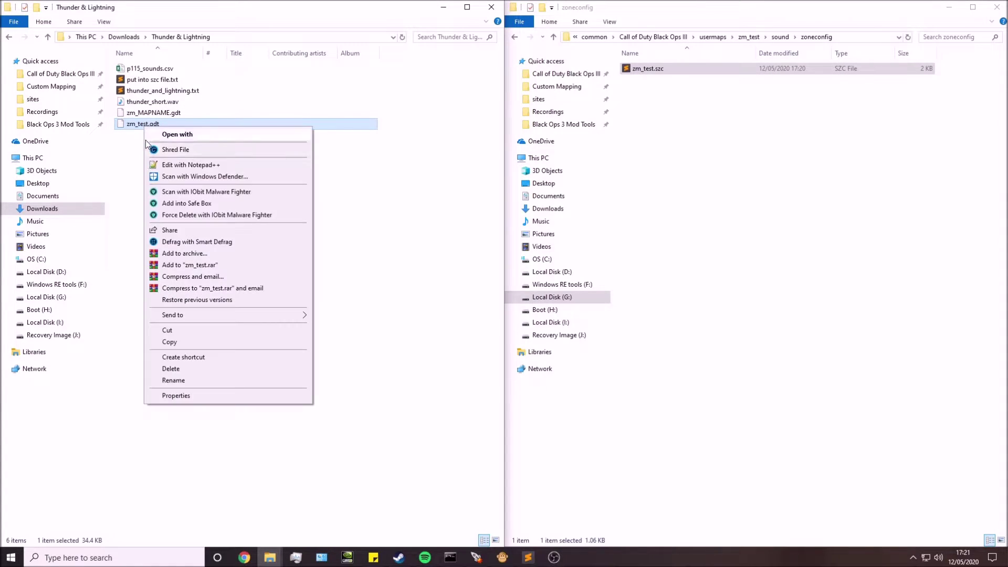
click(167, 331)
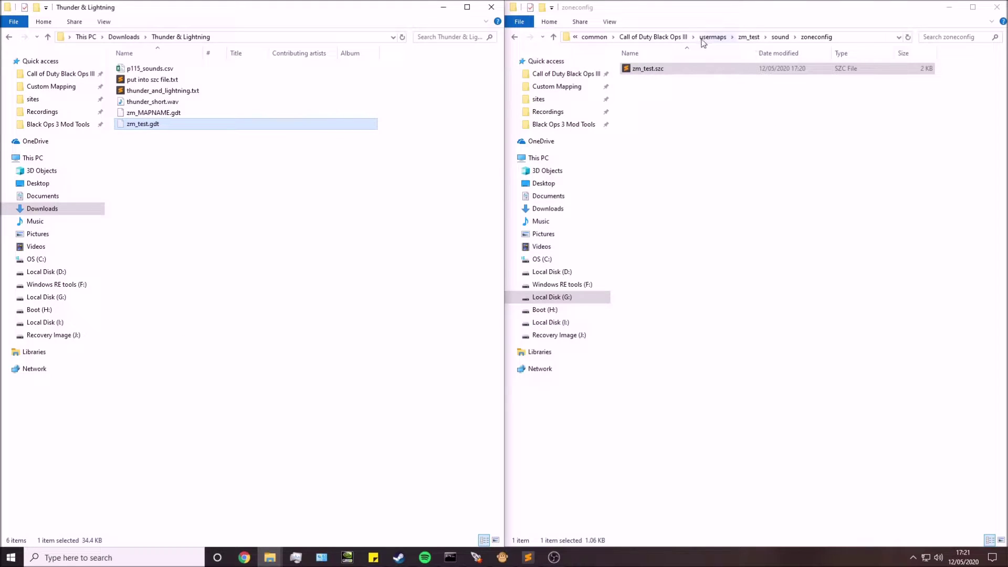
click(665, 37)
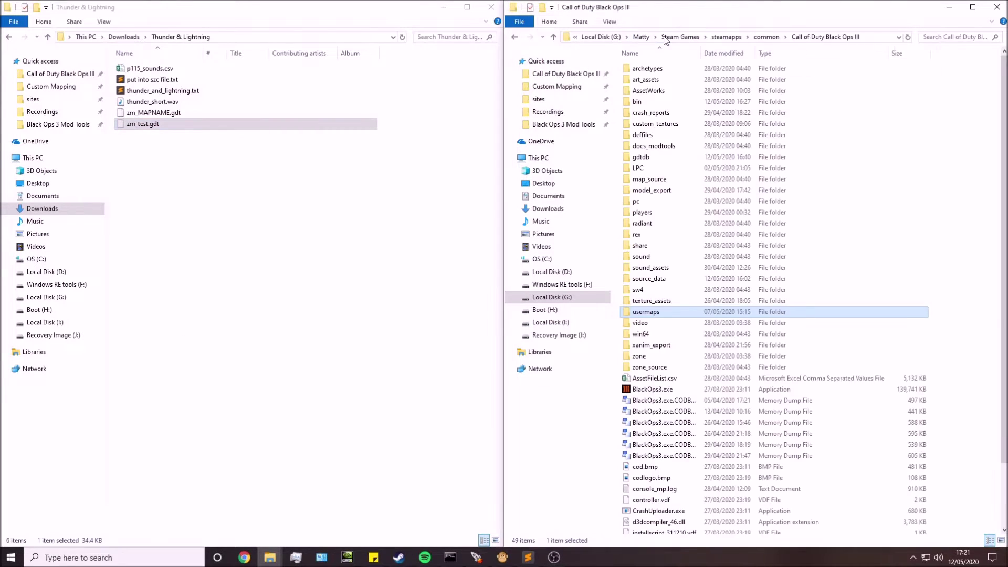
double_click(670, 284)
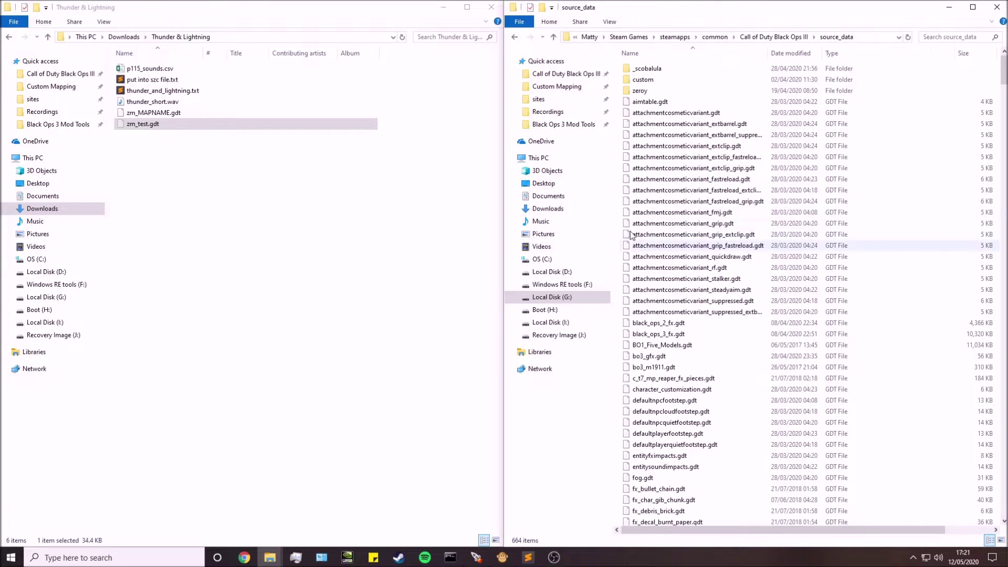
right_click(619, 185)
click(641, 256)
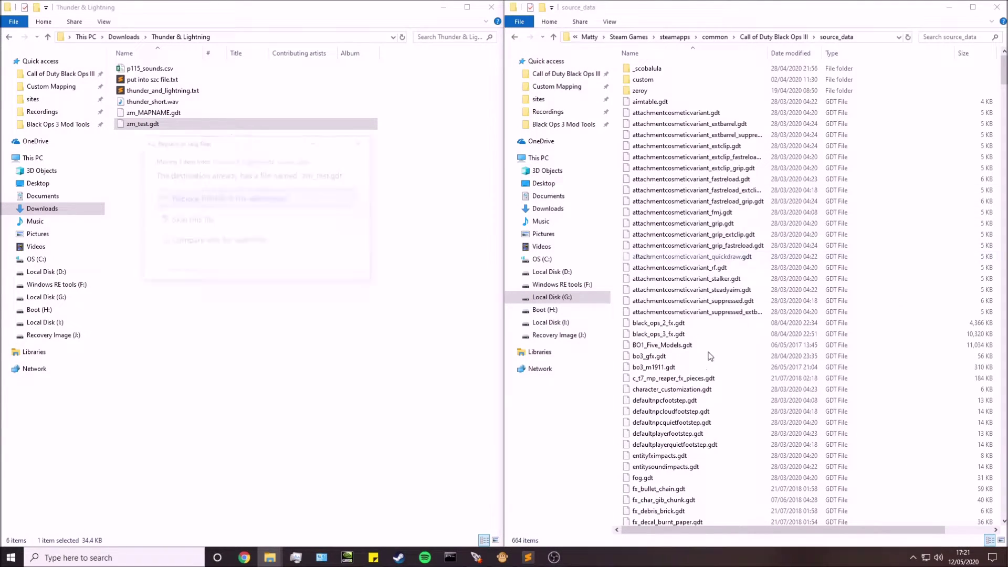
click(247, 194)
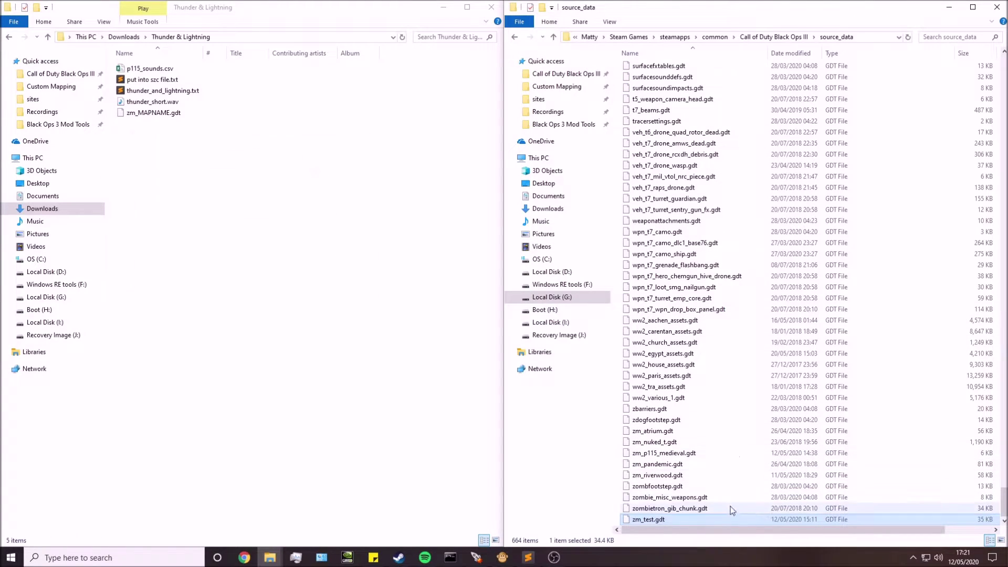
click(374, 286)
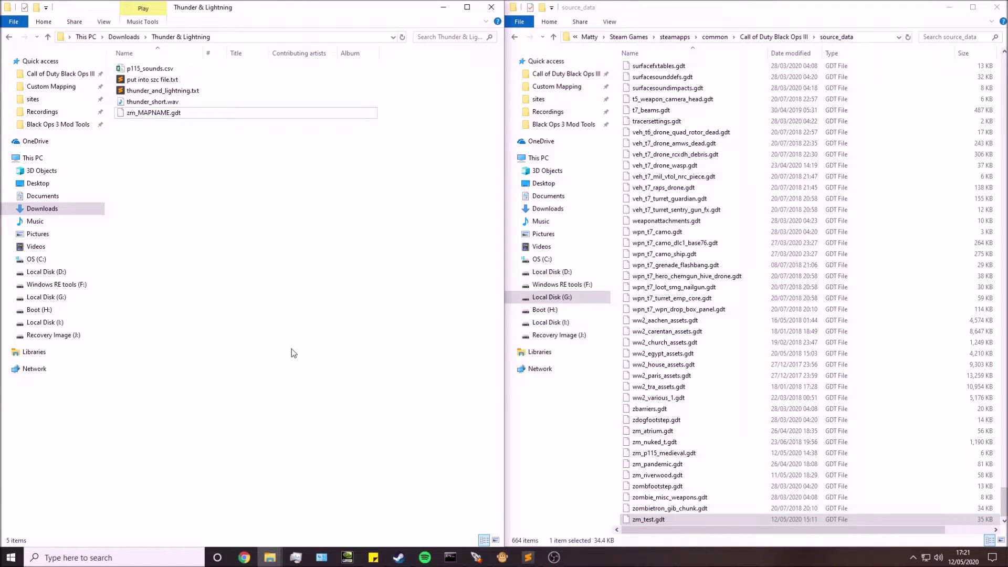
- Switch to the Asset Property Editor through the mod tools launcher and filter the GDTs by "test"
click(476, 557)
click(355, 144)
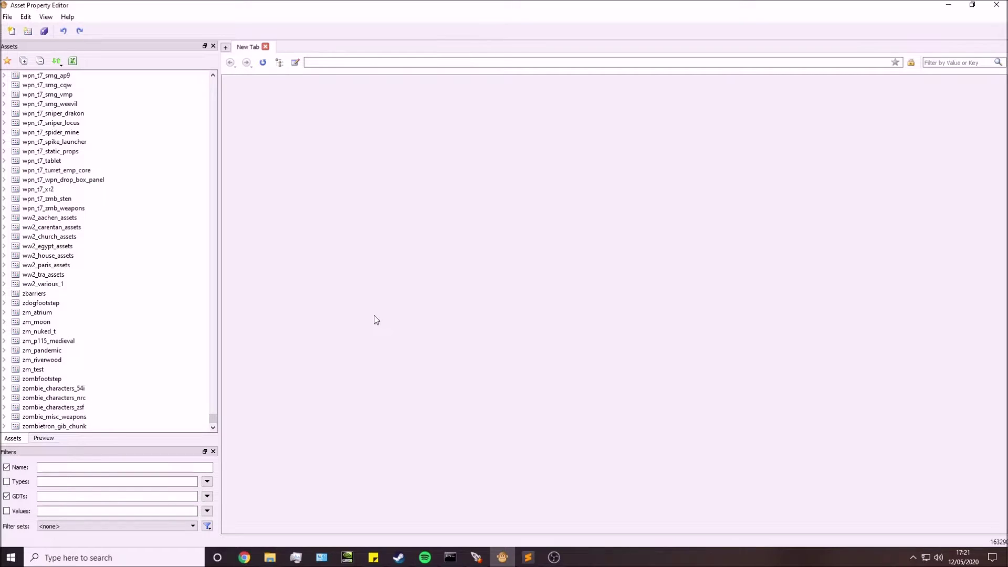
click(66, 499)
text(test)
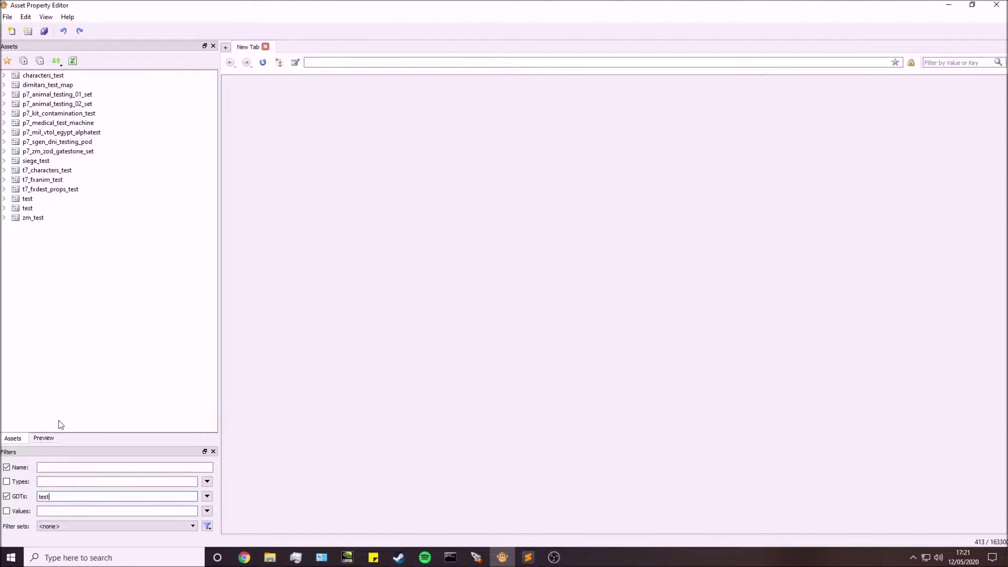
- Expand the zm_test GDT, select its assets to view them, and collapse it again
click(6, 218)
shift+click(7, 227)
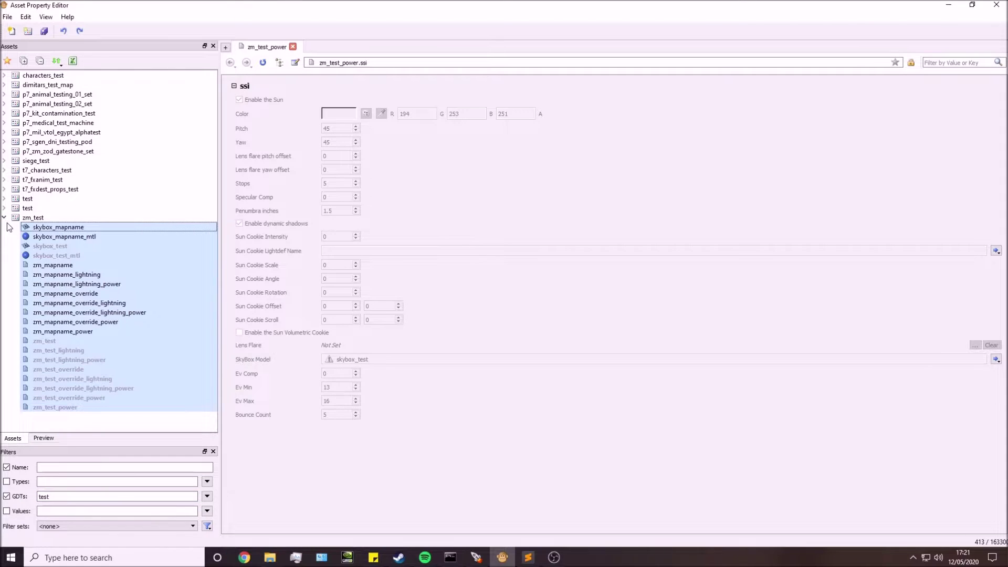
click(5, 218)
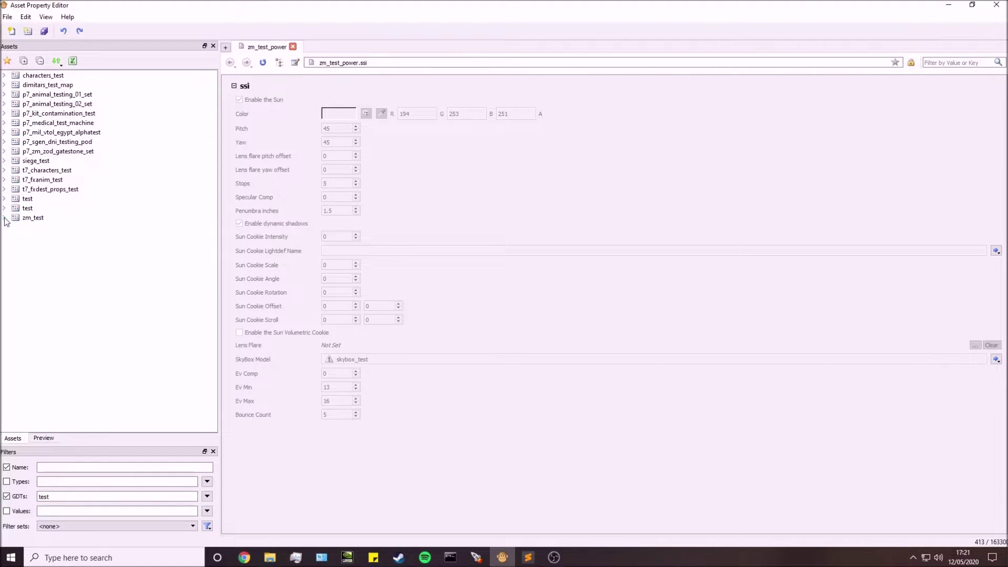
- Expand the zm_test GDT, look through its zm_mapname and zm_test lighting assets, and collapse it again
click(4, 218)
click(79, 293)
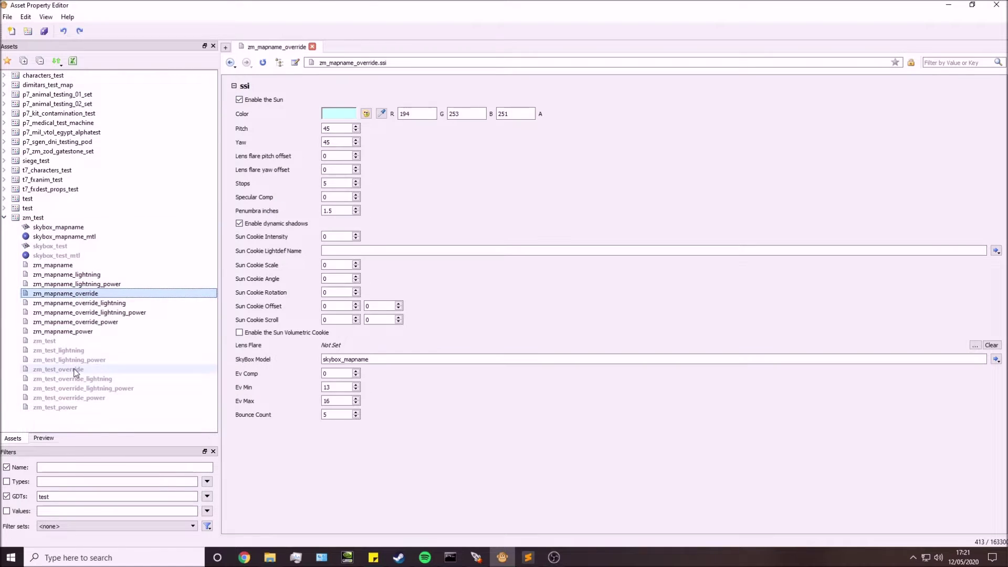
click(76, 369)
click(74, 322)
click(68, 284)
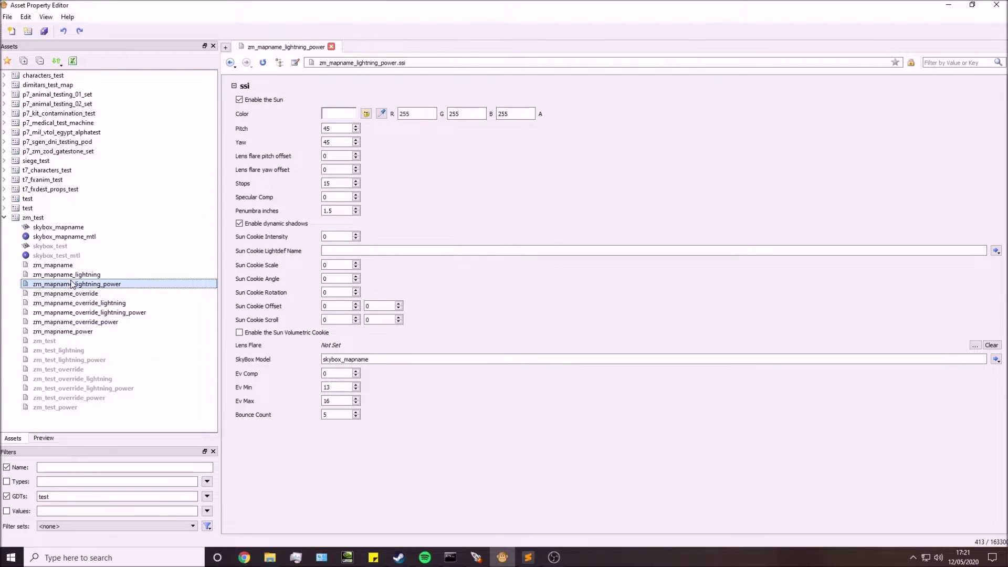
click(4, 218)
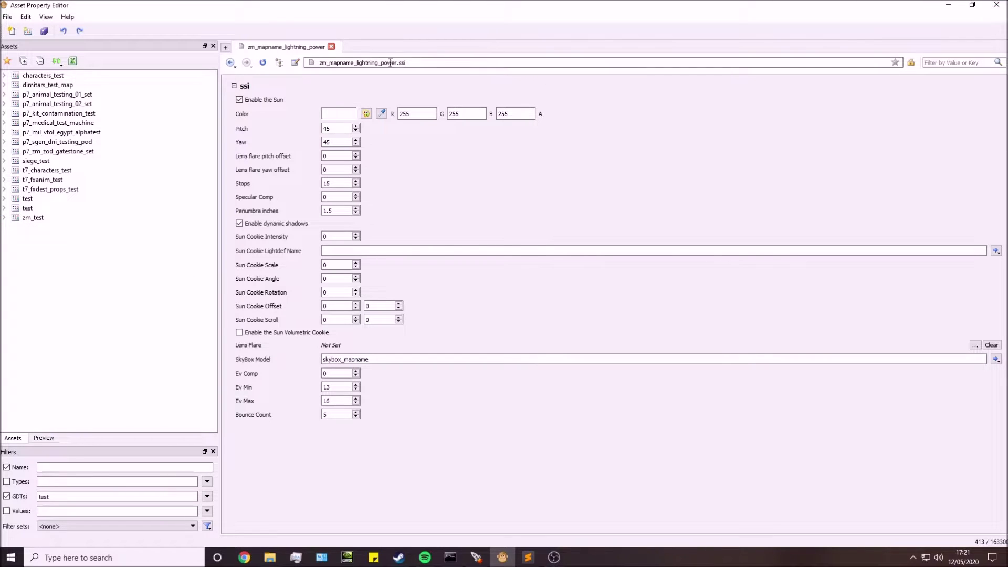
- Close the Asset Property Editor, reopen it from the mod tools launcher, and collapse every GDT except zm_test
click(332, 47)
click(997, 4)
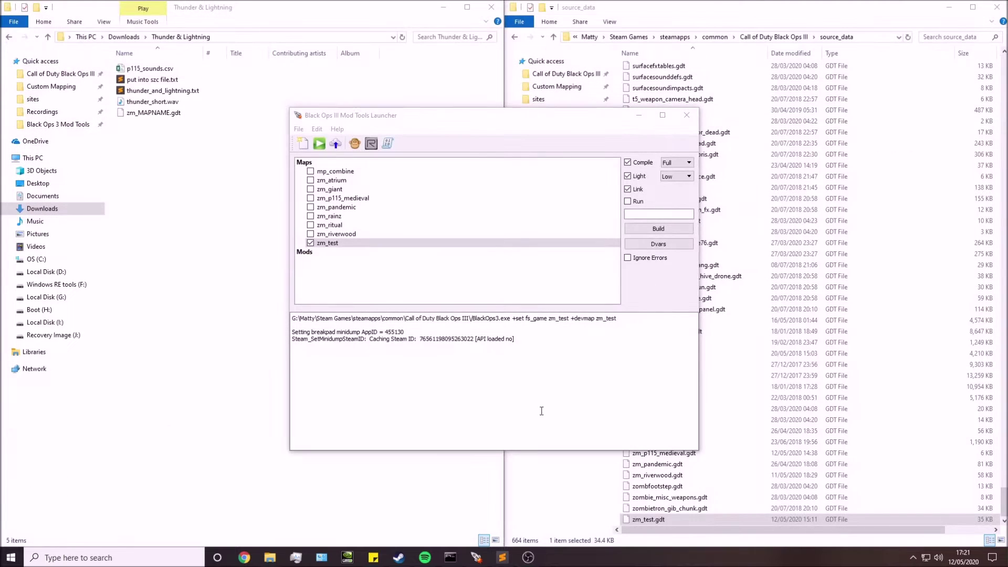
click(393, 387)
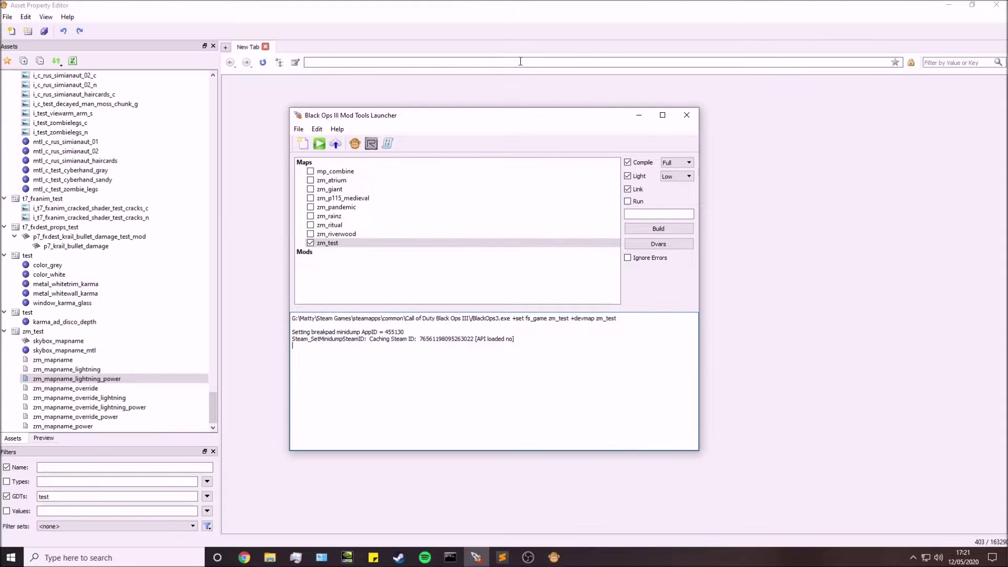
click(533, 25)
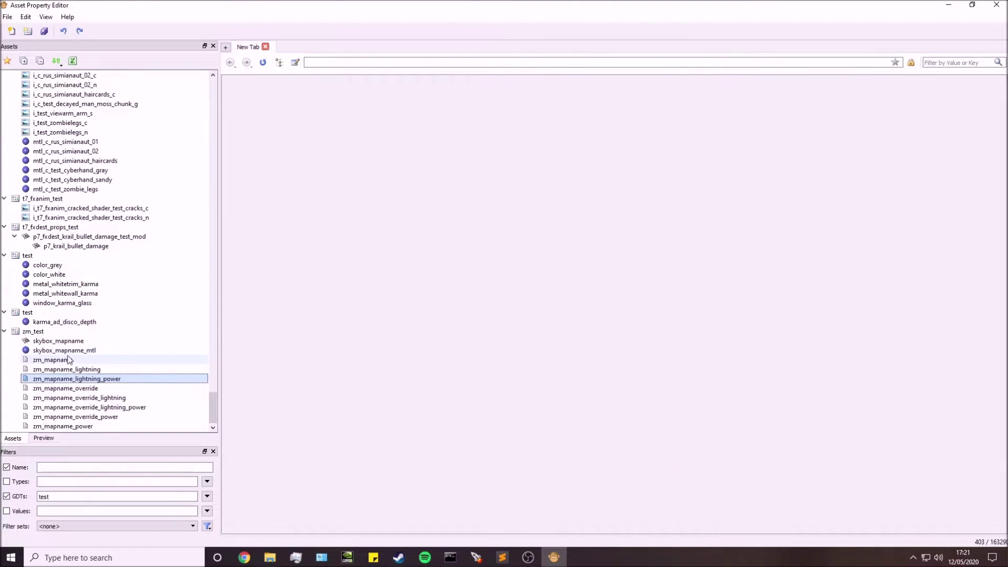
click(39, 61)
click(5, 218)
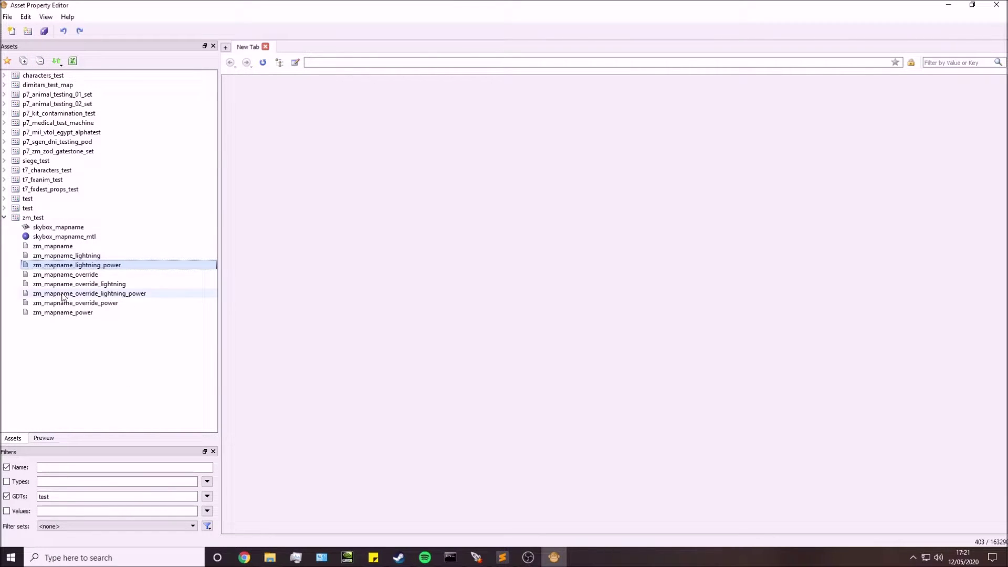
- Rename the skybox_mapname model asset in the zm_test GDT to skybox_test
click(64, 284)
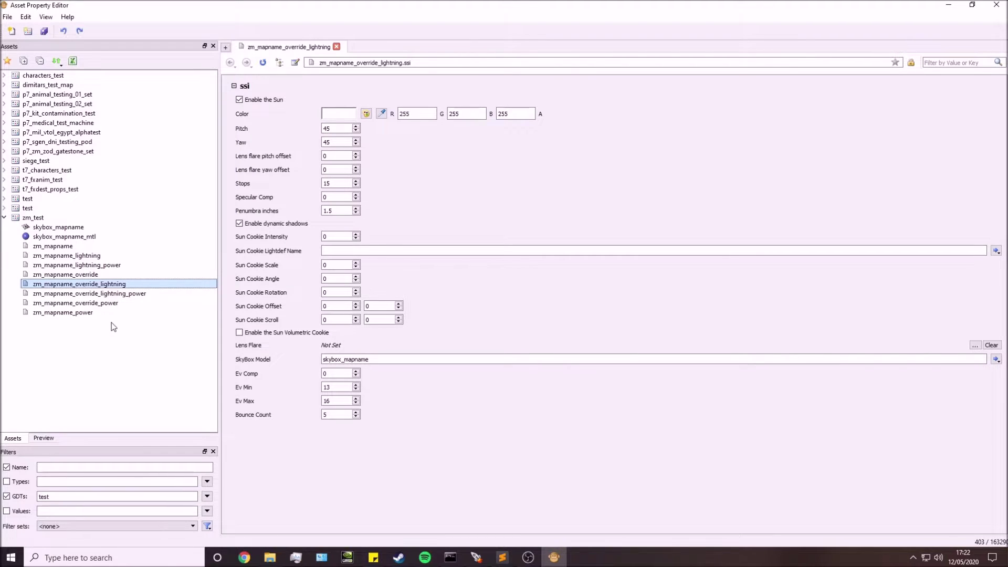
click(55, 227)
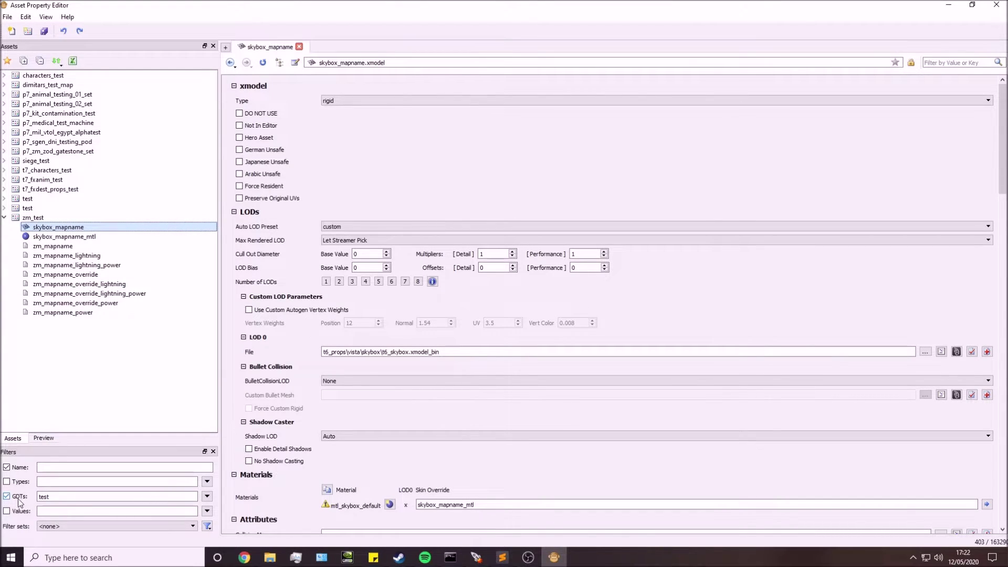
click(27, 219)
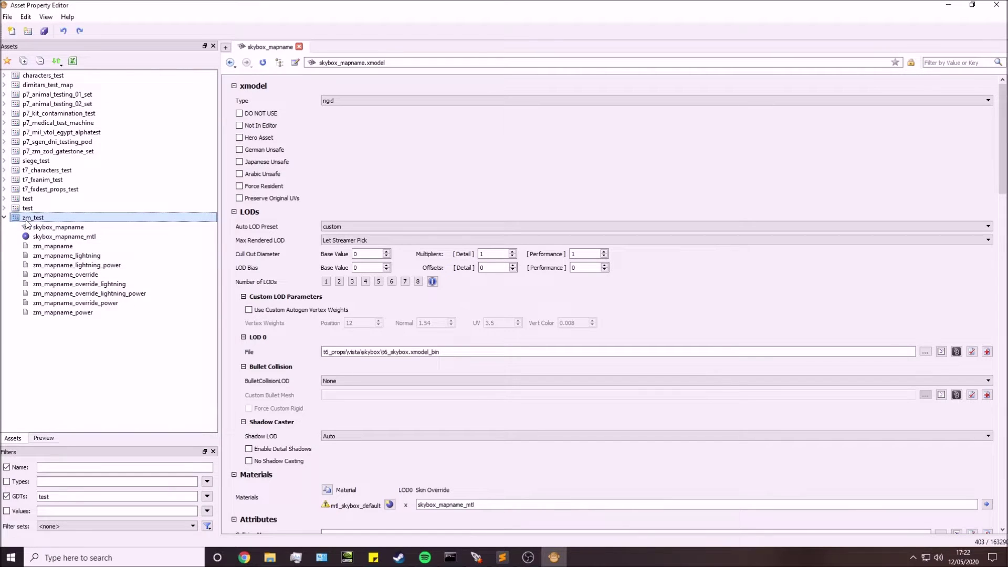
click(64, 229)
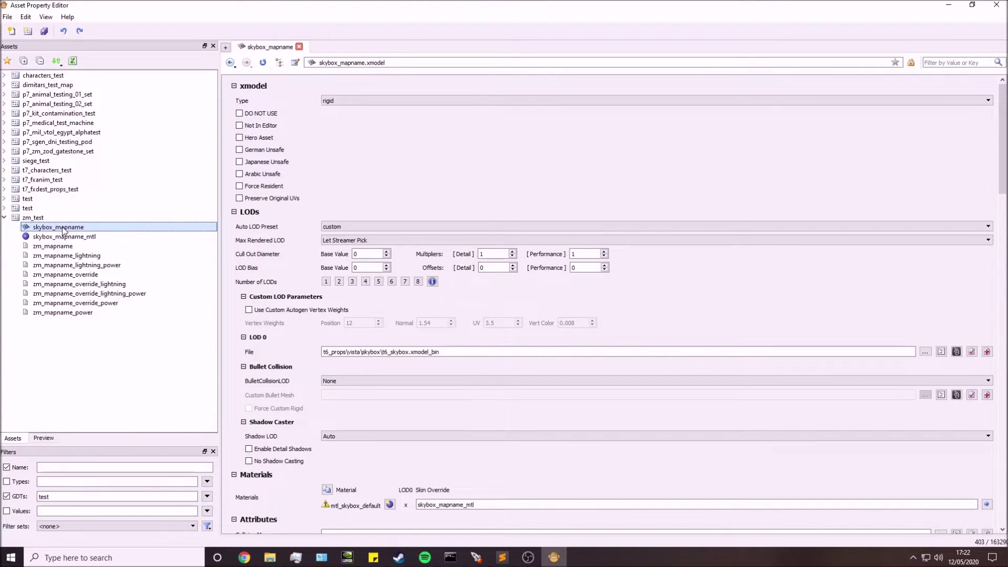
right_click(64, 229)
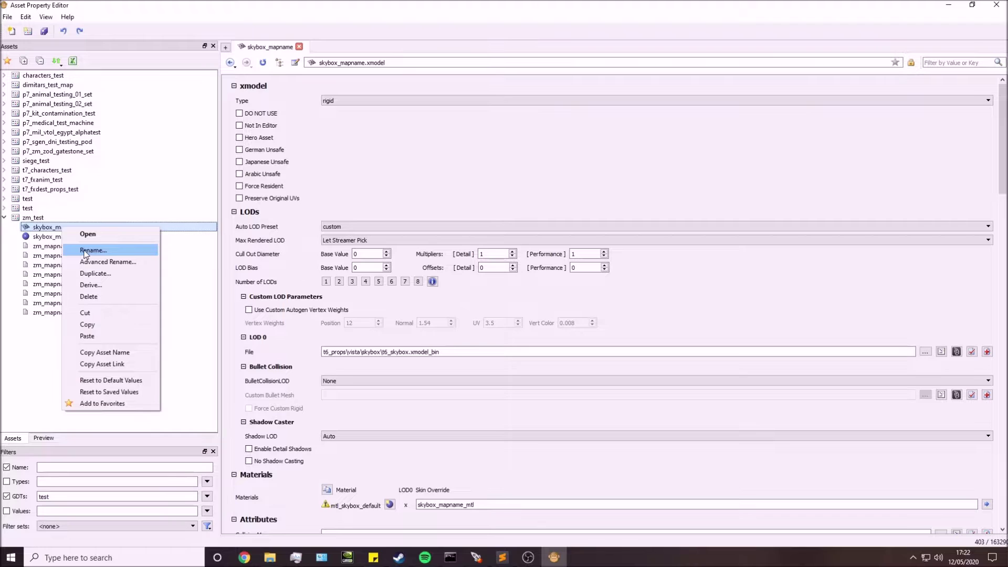
click(89, 250)
drag(504, 292, 474, 305)
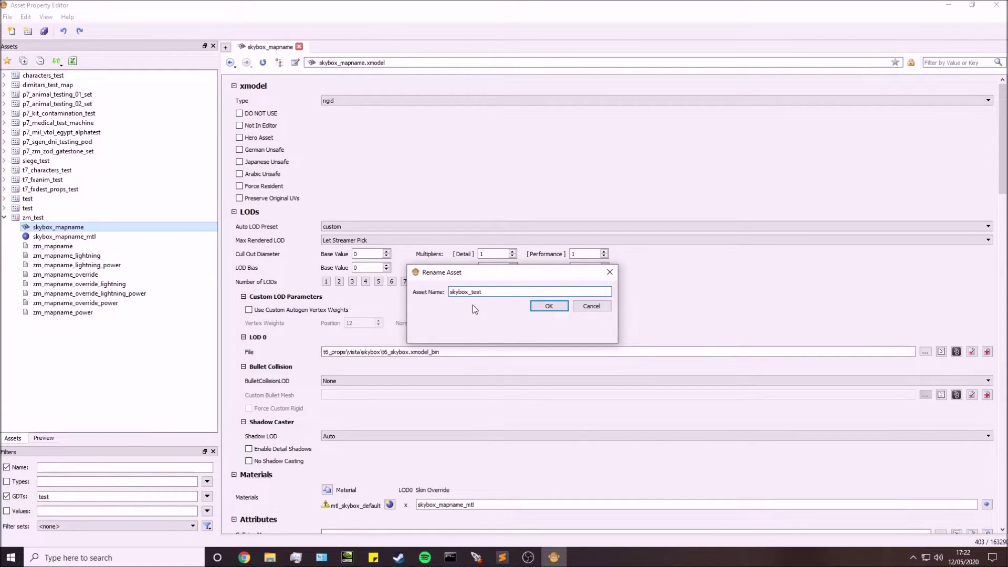
drag(482, 292, 472, 304)
click(507, 292)
click(561, 309)
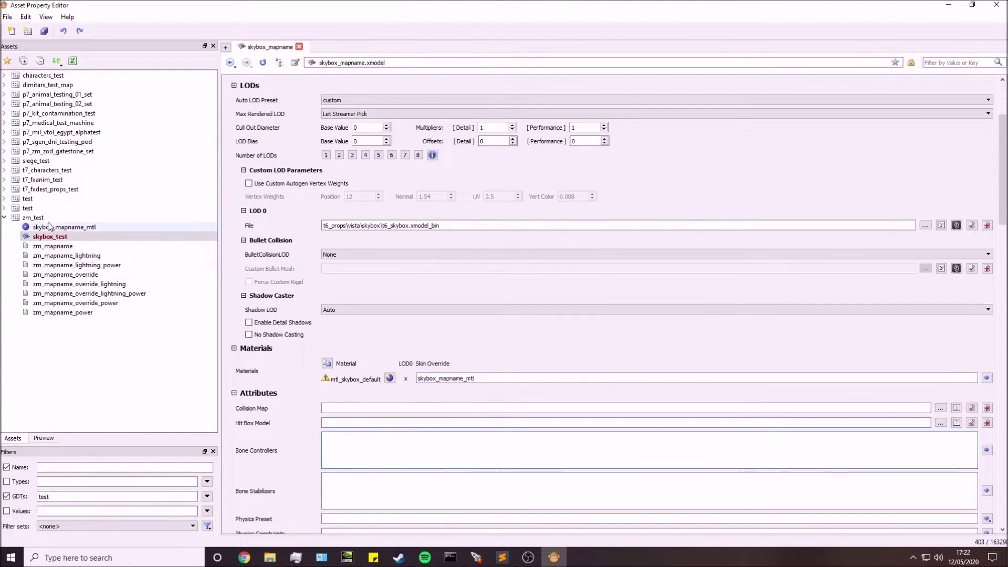
- Rename the skybox_mapname_mtl material asset in the zm_test GDT to skybox_test_mtl
click(71, 229)
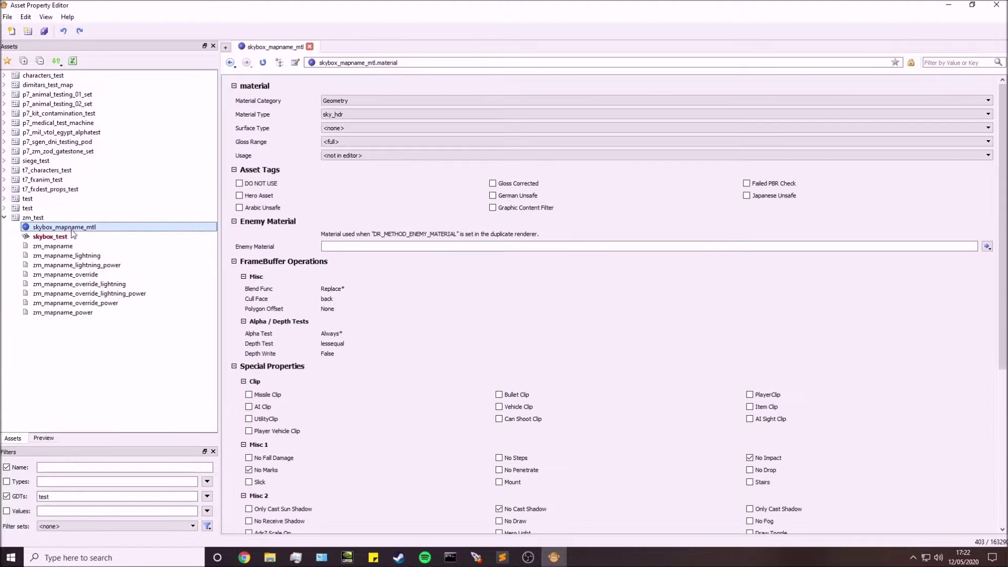
right_click(57, 229)
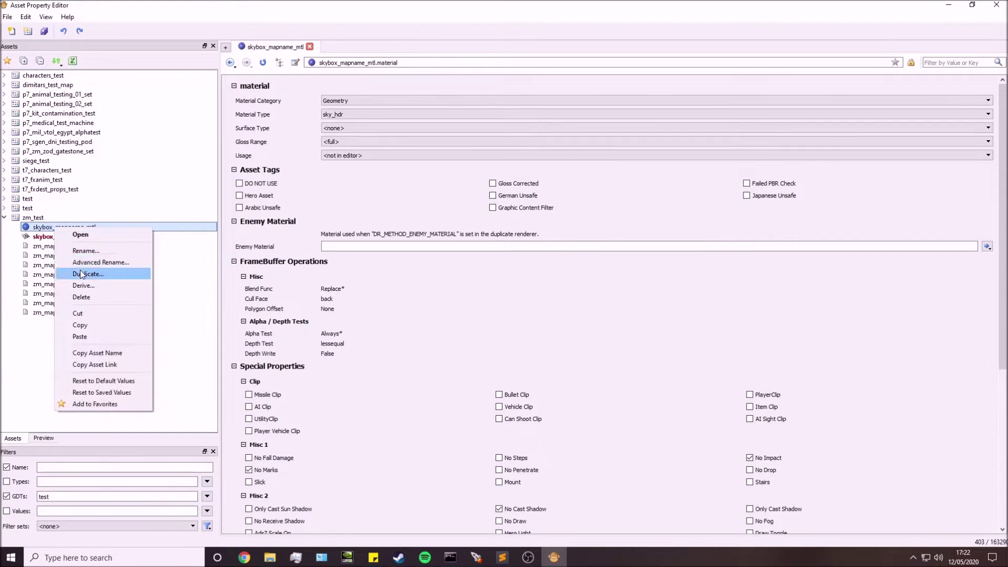
click(86, 250)
drag(496, 292, 472, 293)
text(test)
click(548, 306)
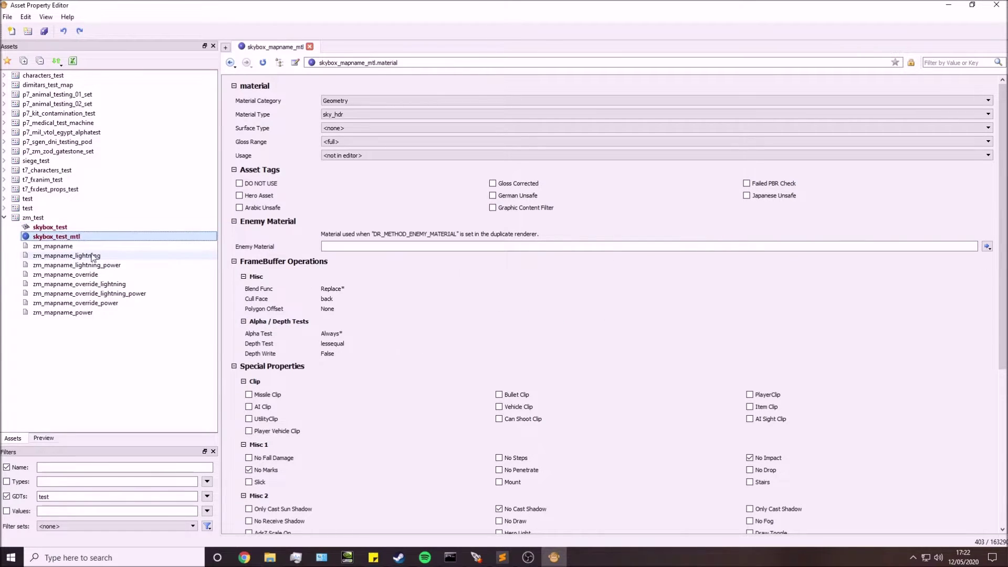
- Rename the zm_mapname ssi asset in the zm_test GDT to zm_test
click(69, 257)
click(63, 246)
right_click(74, 246)
click(87, 265)
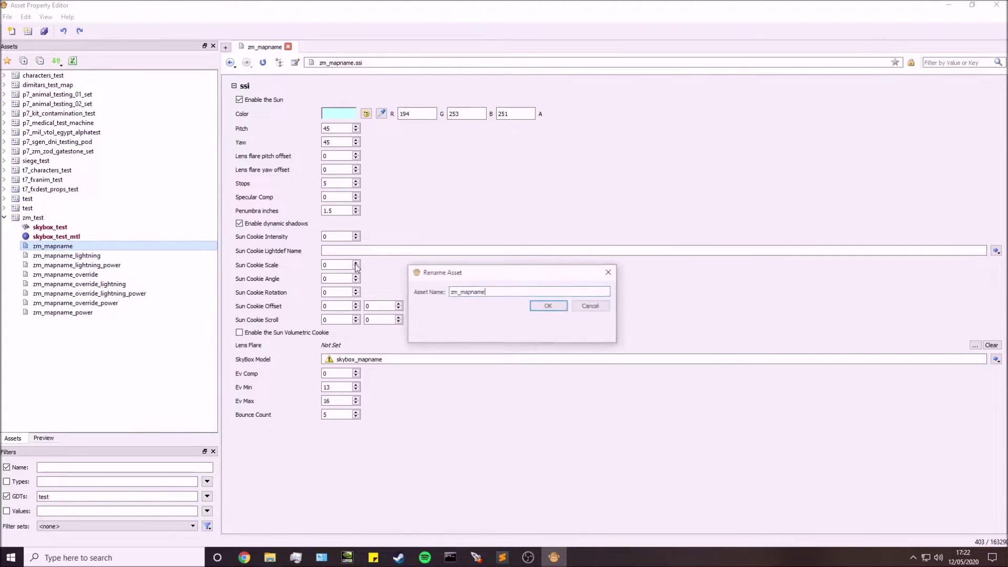
drag(486, 292, 461, 292)
text(test)
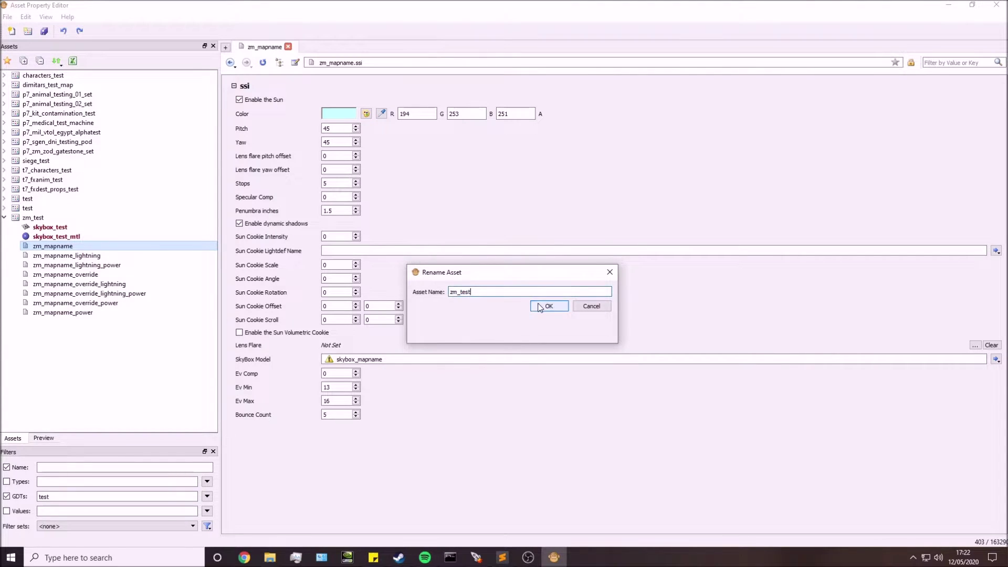
click(539, 307)
- Rename the zm_mapname_lightning asset in the zm_test GDT to zm_test_lightning
click(63, 245)
right_click(74, 246)
click(87, 267)
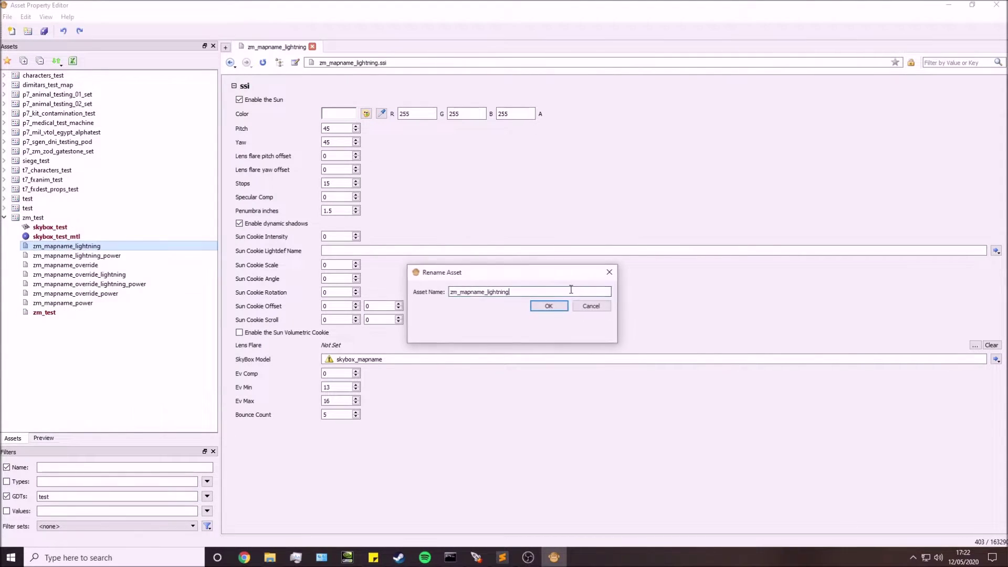
drag(486, 292, 464, 307)
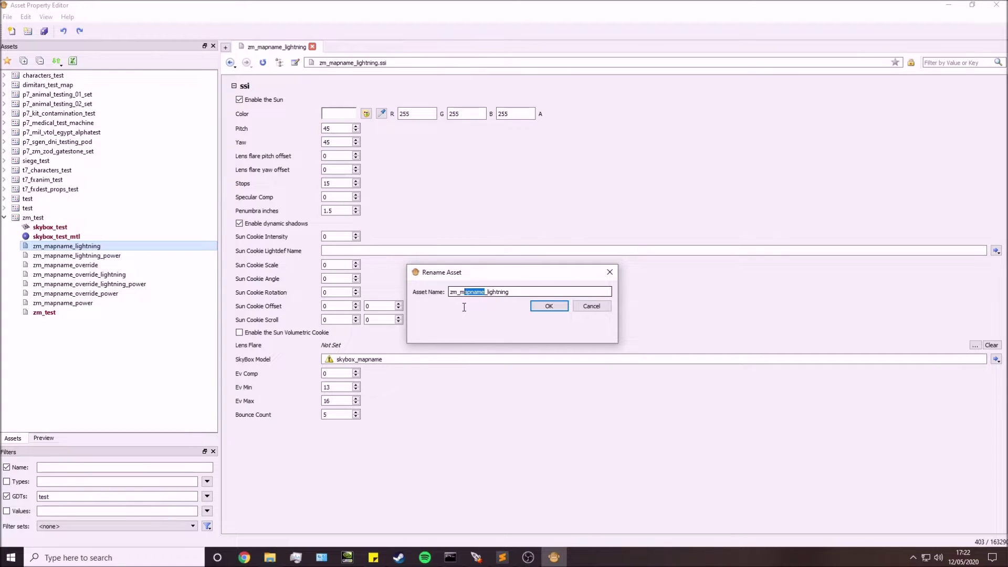
text(test)
click(549, 306)
- Rename the zm_mapname_lightning_power asset in the zm_test GDT to zm_test_lightning_power
click(89, 249)
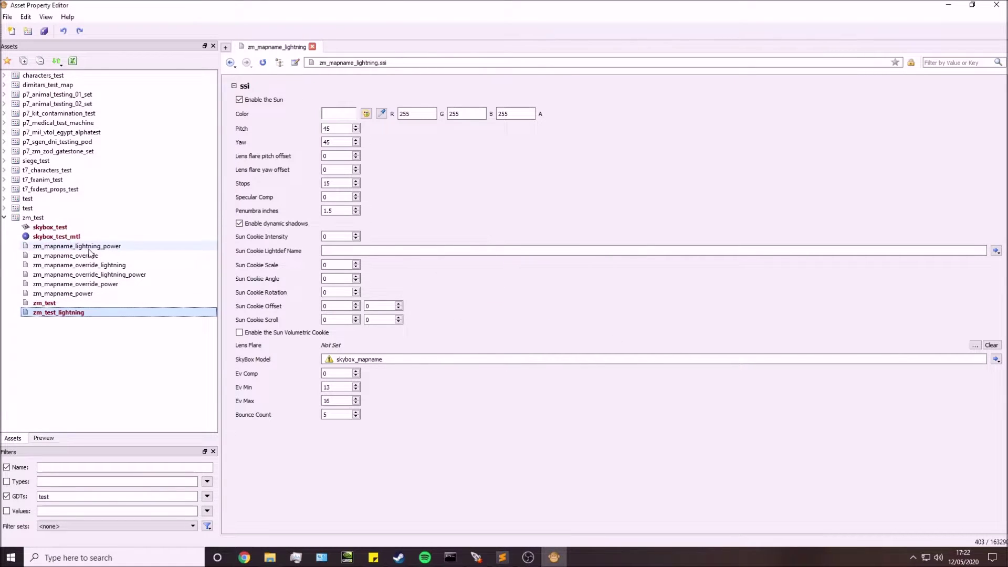
right_click(90, 251)
click(108, 270)
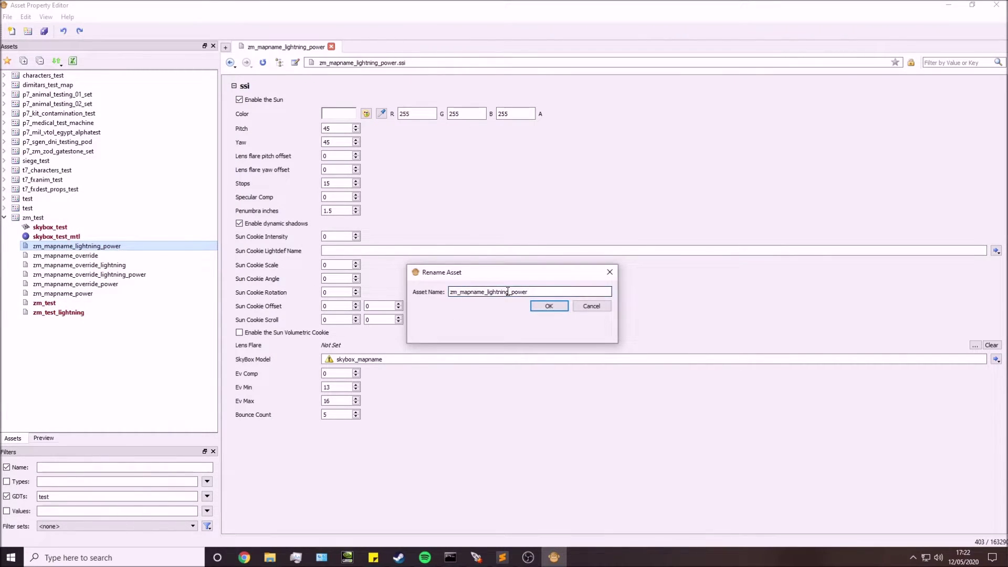
drag(484, 292, 460, 309)
text(test)
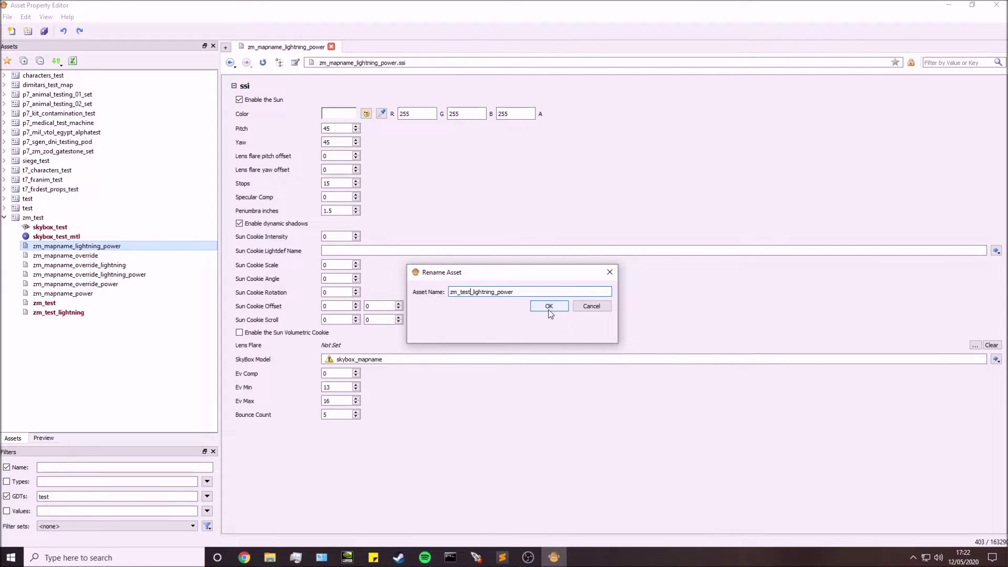
click(549, 308)
- Rename the zm_mapname_override asset in the zm_test GDT to zm_test_override
click(87, 247)
right_click(86, 246)
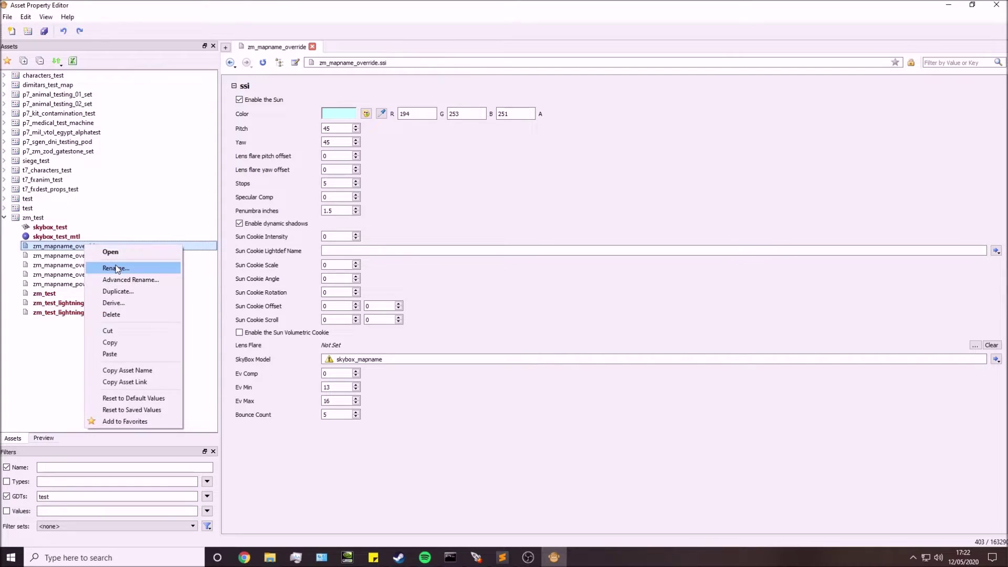
click(115, 268)
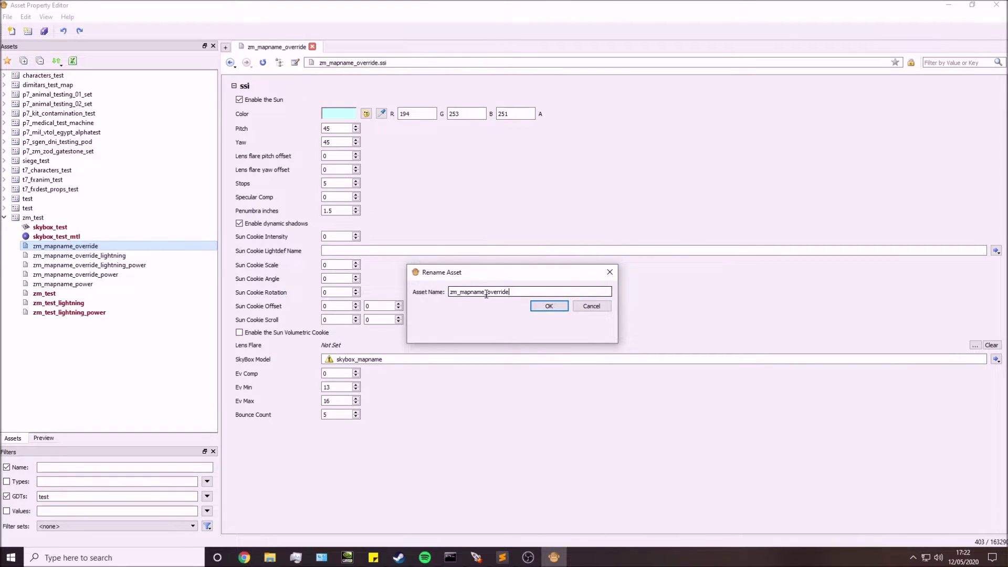
drag(485, 292, 472, 293)
text(test)
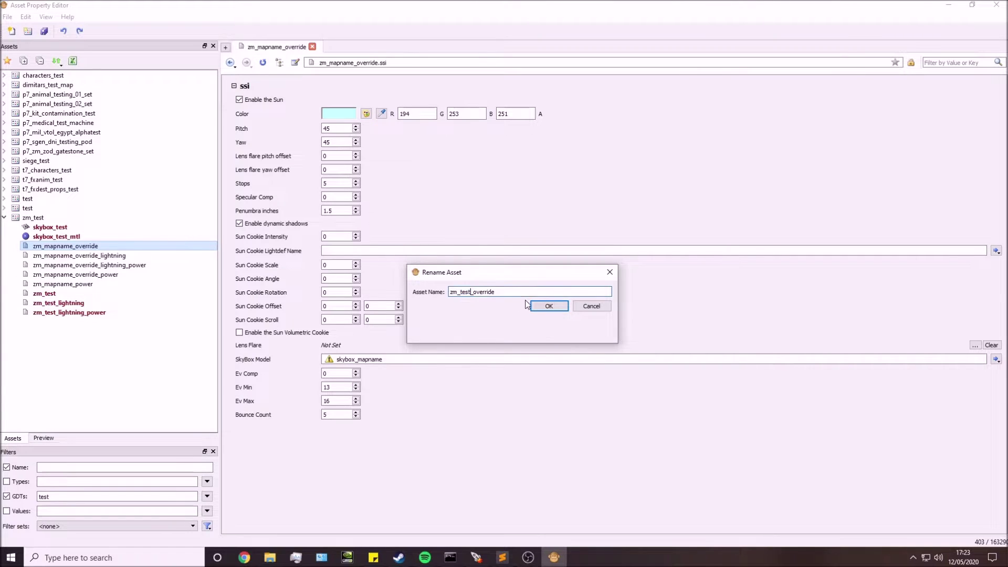
click(548, 306)
- Rename the zm_mapname_override_lightning asset in the zm_test GDT to zm_test_override_lightning
click(53, 247)
right_click(52, 247)
click(126, 265)
drag(485, 293, 460, 294)
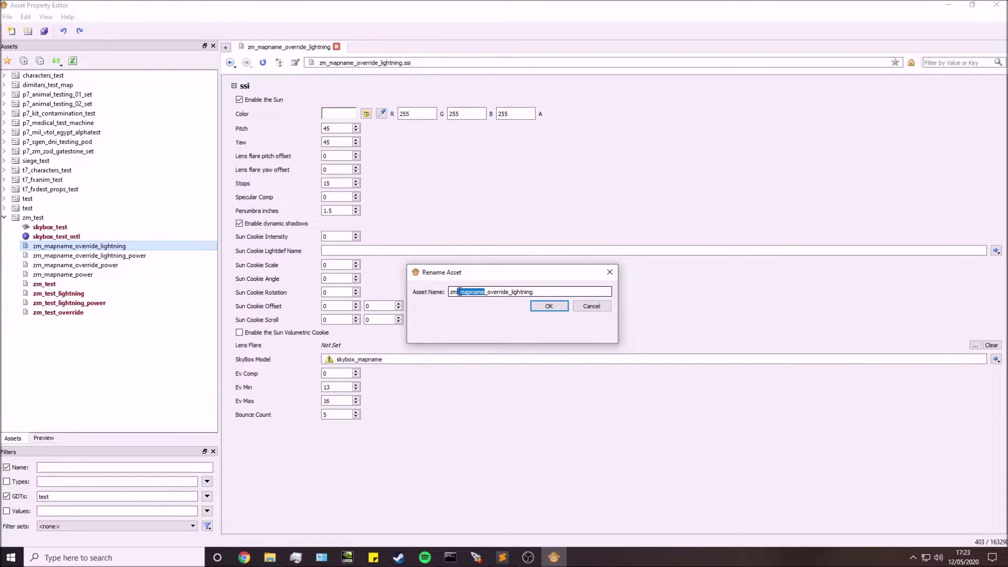
text(test)
click(546, 307)
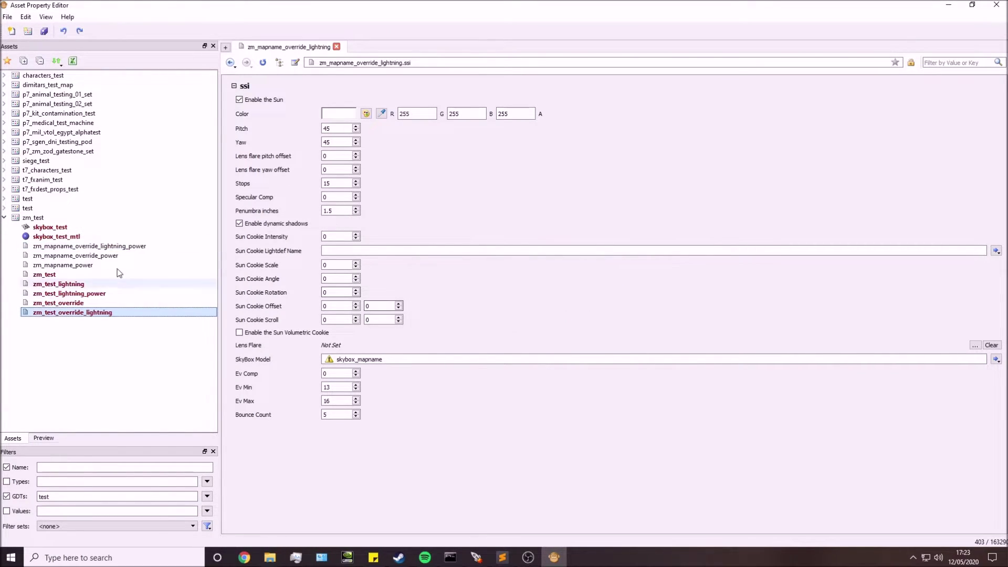
- Rename the zm_mapname_override_lightning_power asset in the zm_test GDT to zm_test_override_lightning_power
click(105, 246)
right_click(110, 248)
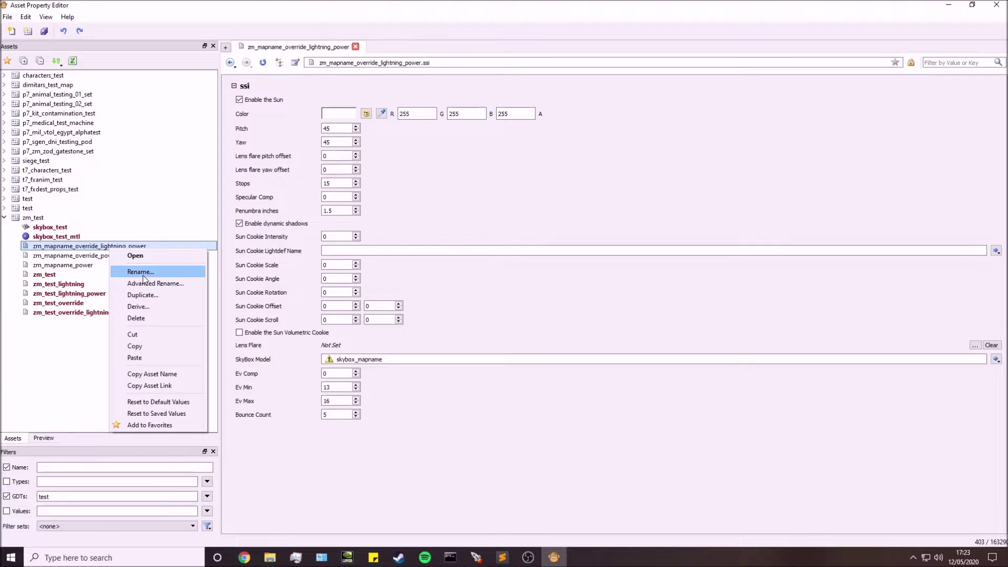
click(143, 273)
drag(486, 295, 459, 295)
text(test_override_lightning_power)
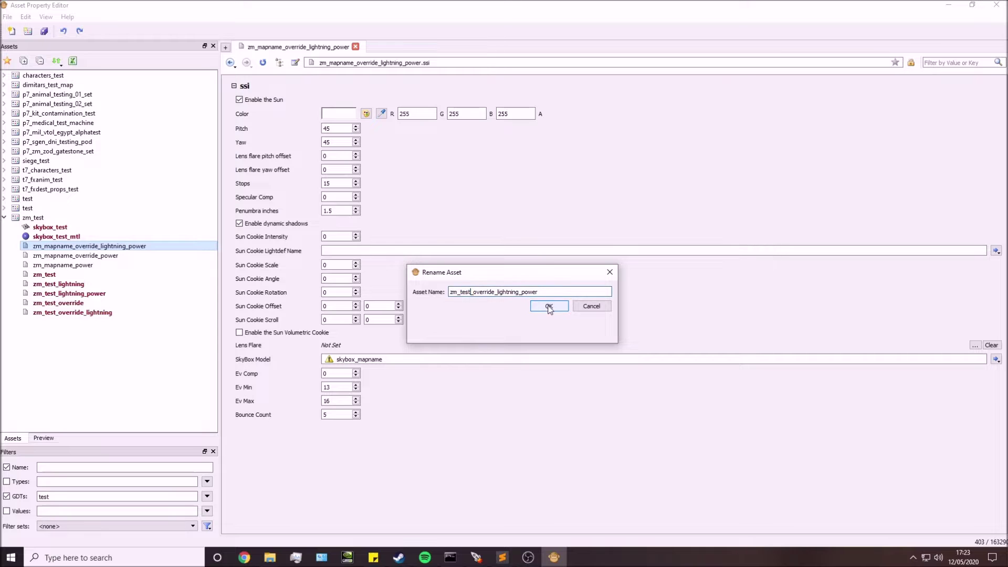
click(548, 306)
- Rename the zm_mapname_override_power asset in the zm_test GDT to zm_test_override_power
click(93, 247)
right_click(94, 251)
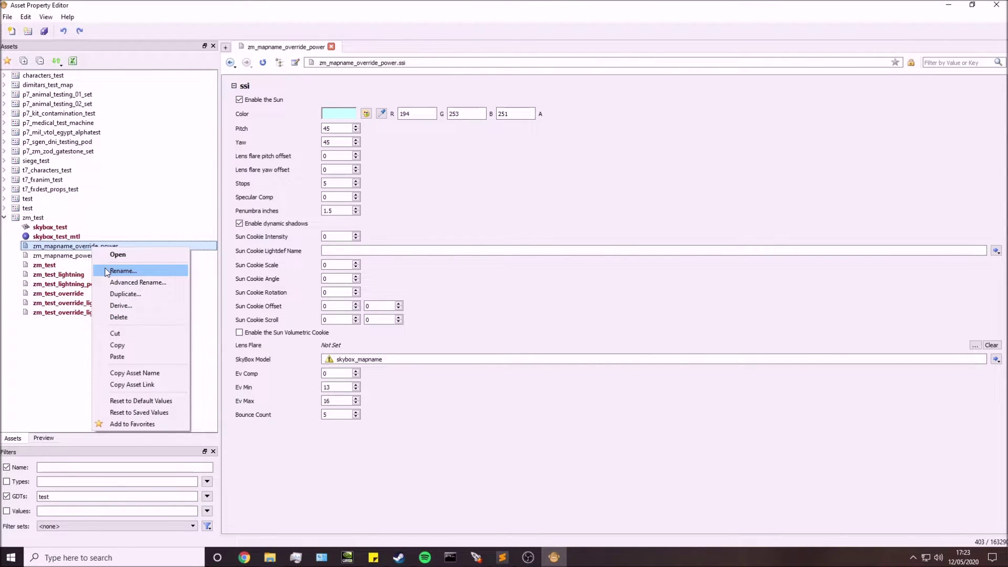
click(122, 271)
click(493, 296)
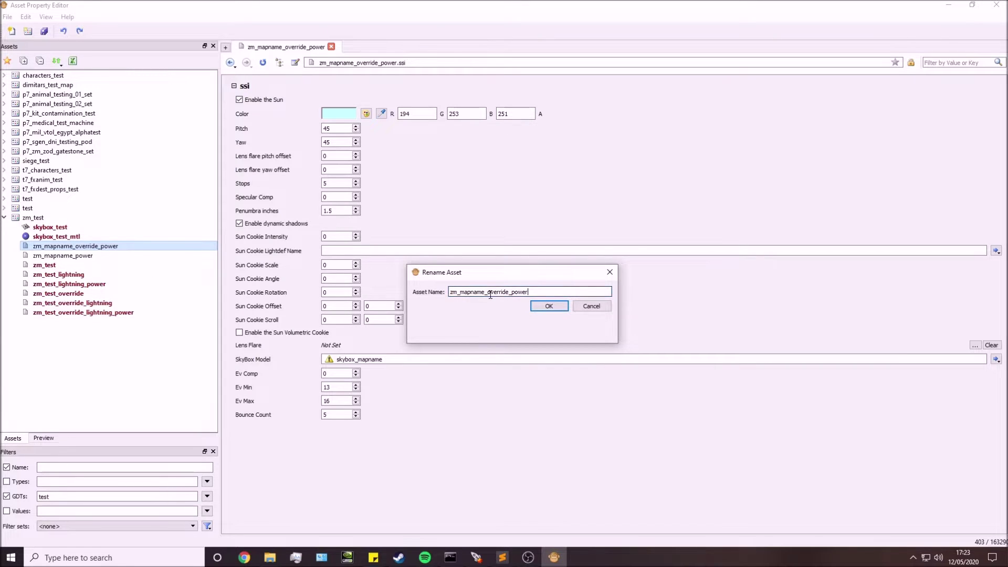
drag(486, 295, 464, 296)
text(test)
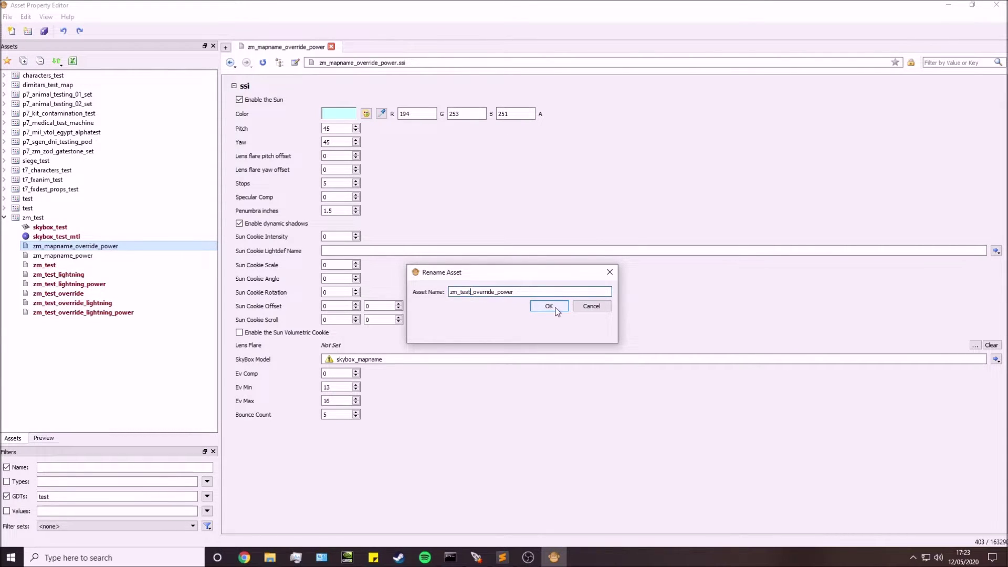
click(548, 306)
- Rename the zm_mapname_power asset in the zm_test GDT to zm_test_power
click(78, 247)
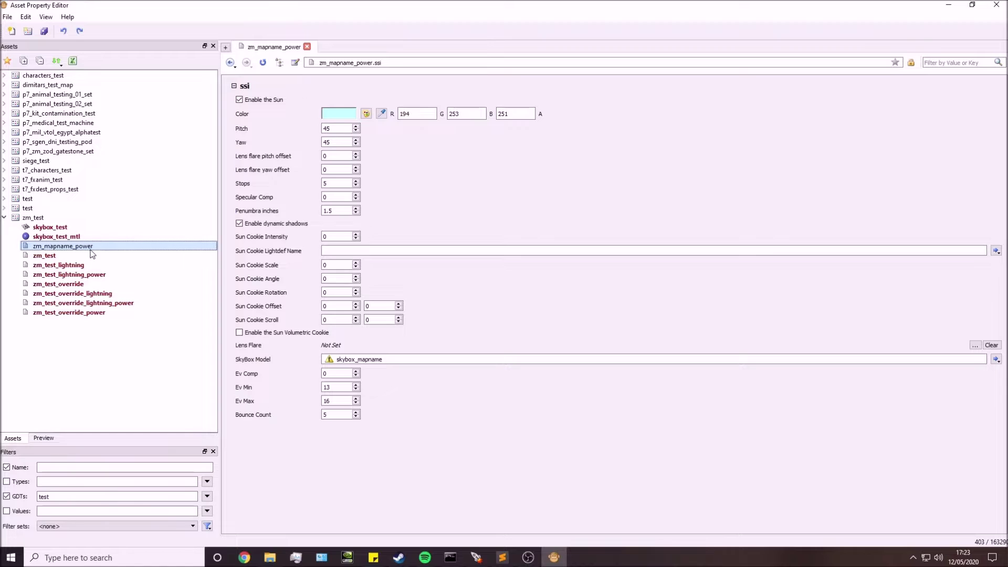
right_click(92, 251)
click(108, 269)
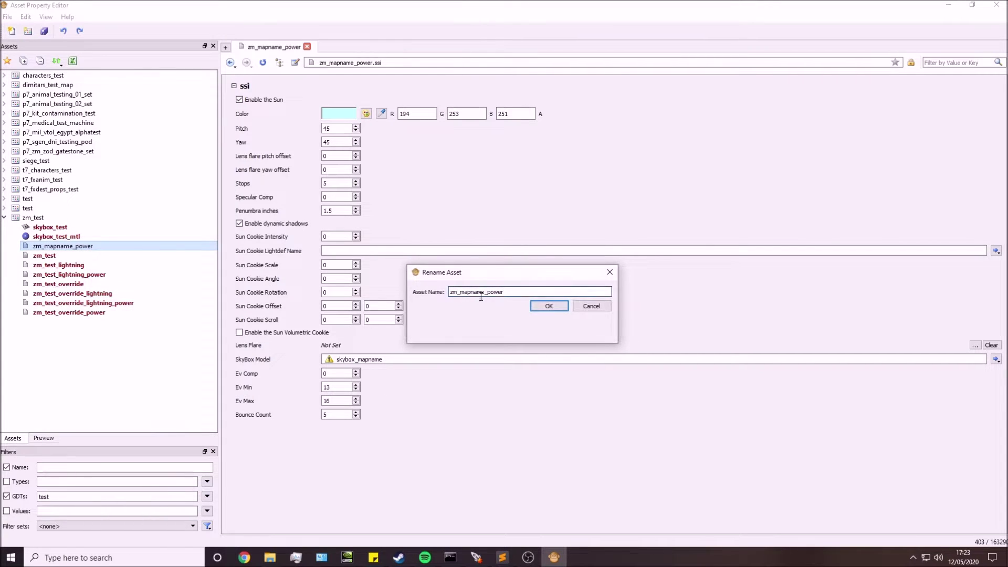
drag(484, 293, 460, 293)
text(test)
click(548, 307)
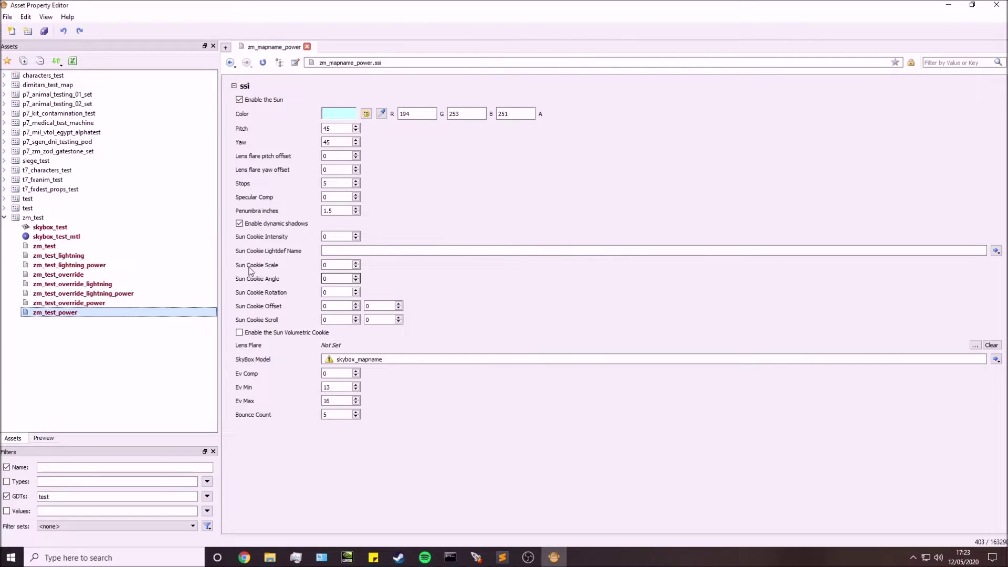
- Review the renamed sun assets in the zm_test GDT and save all changes
click(79, 246)
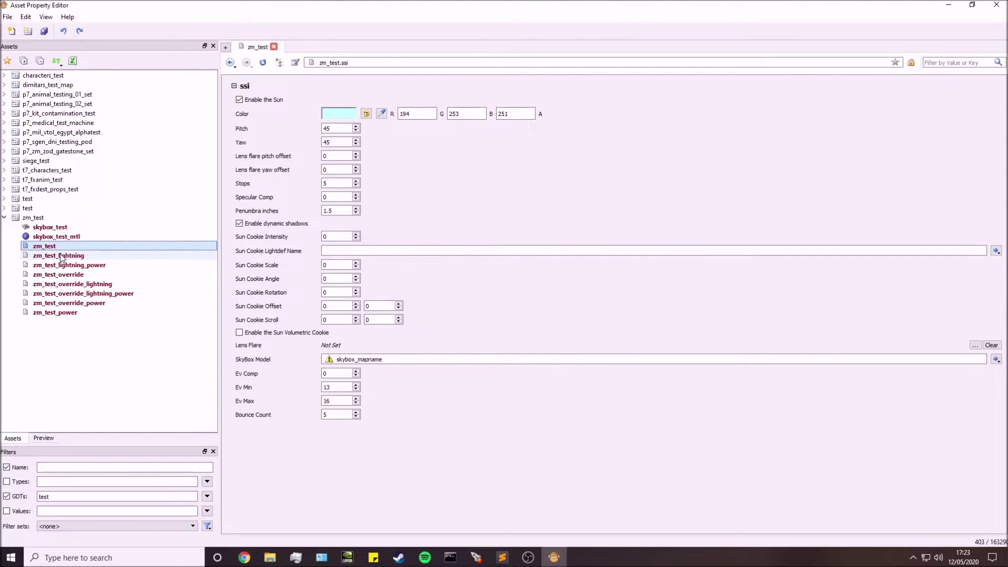
click(67, 258)
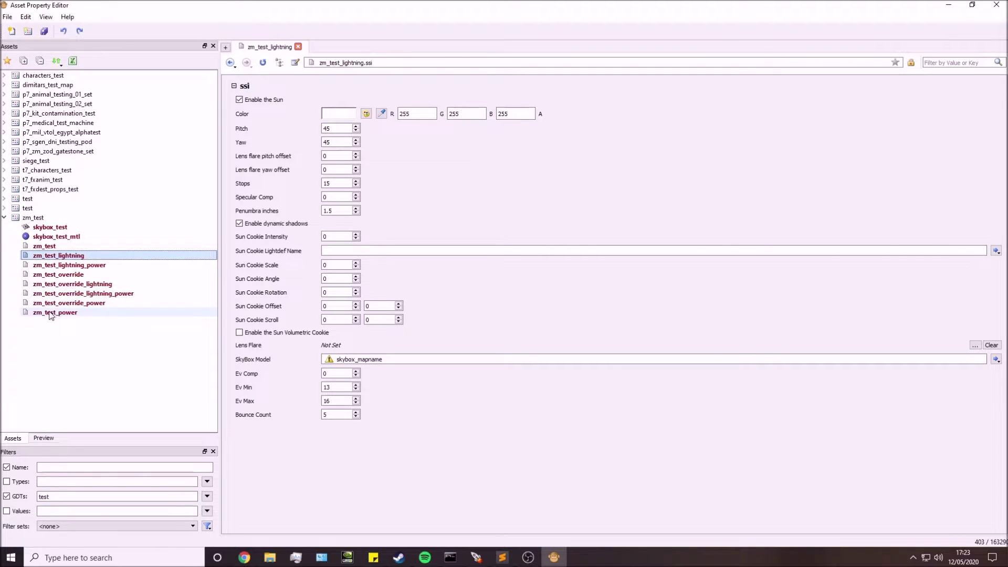
click(51, 314)
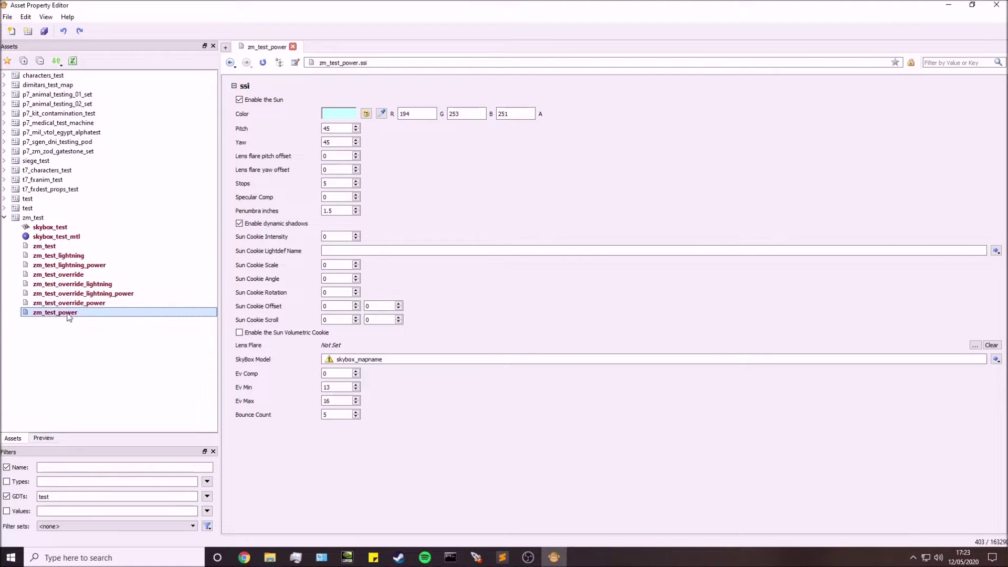
click(55, 267)
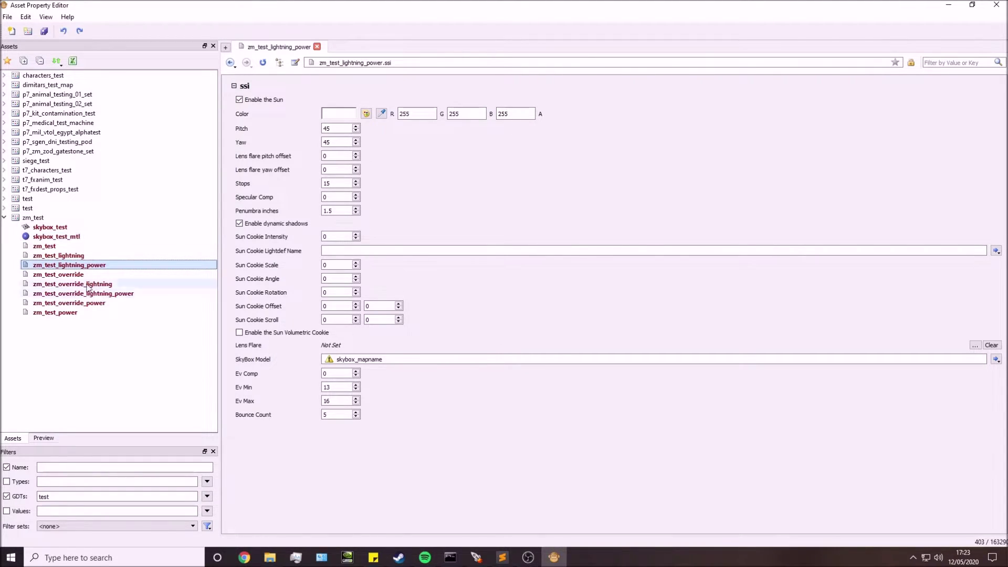
click(71, 275)
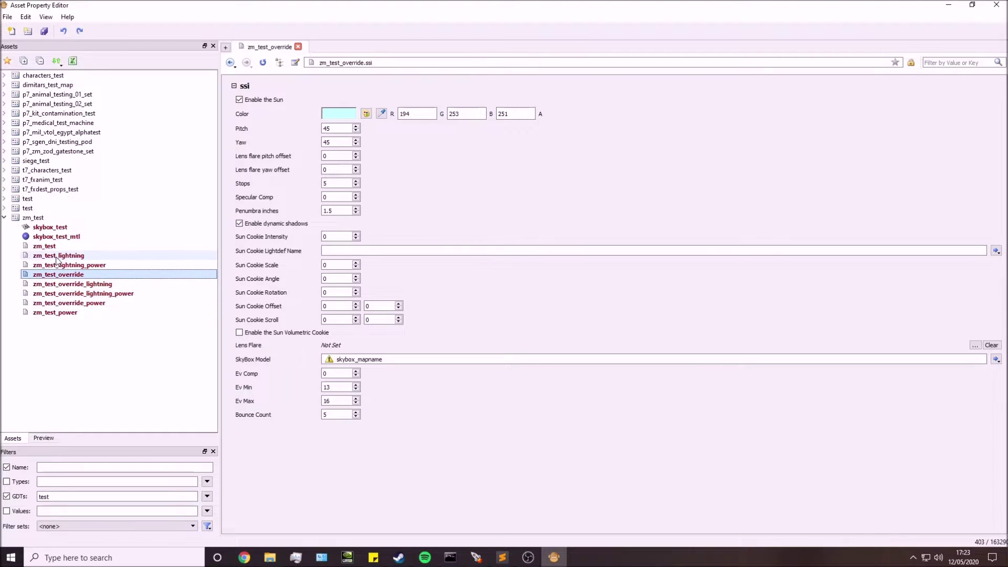
click(58, 286)
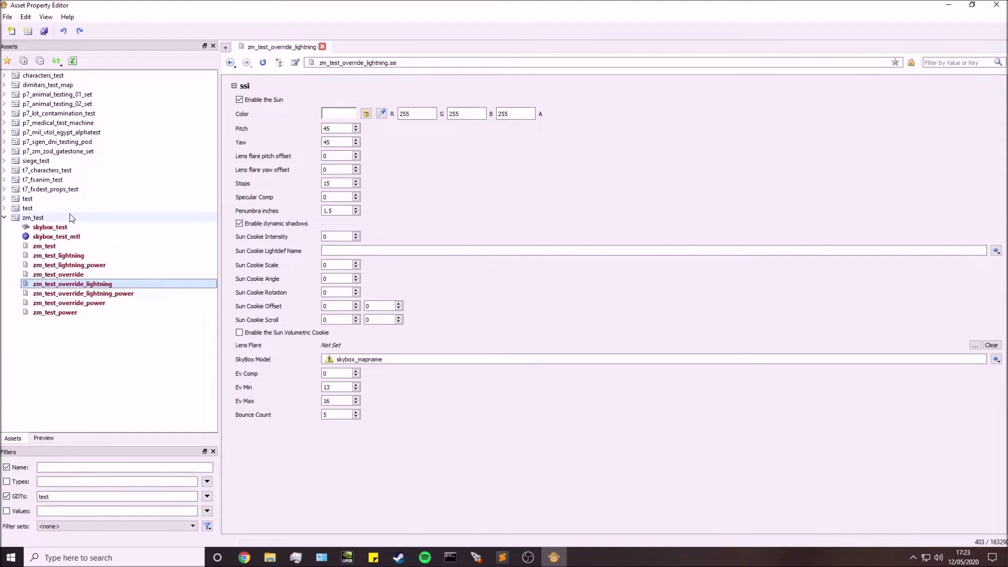
click(44, 31)
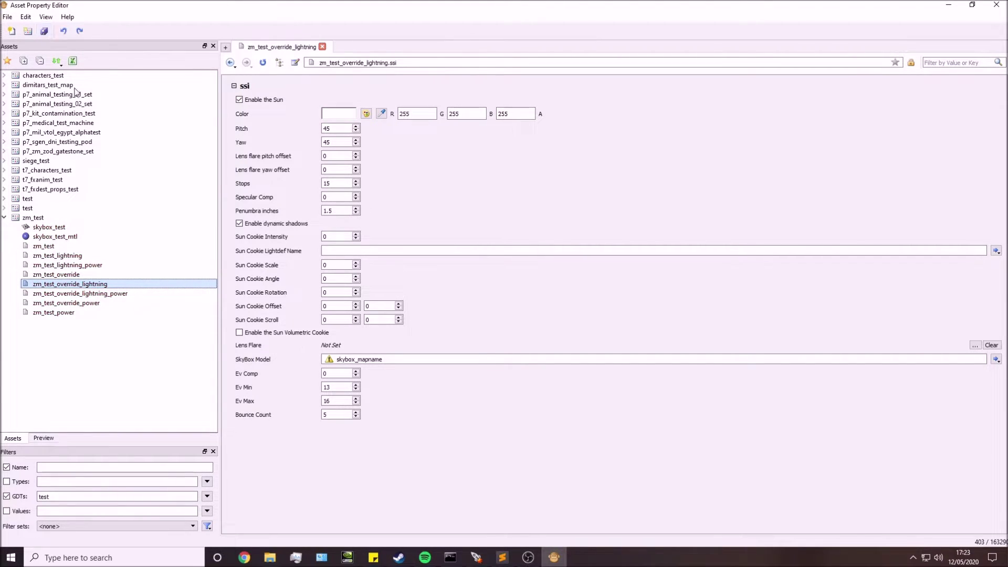
- Set the LOD0 skin override material of the skybox_test model to skybox_test_mtl
click(57, 227)
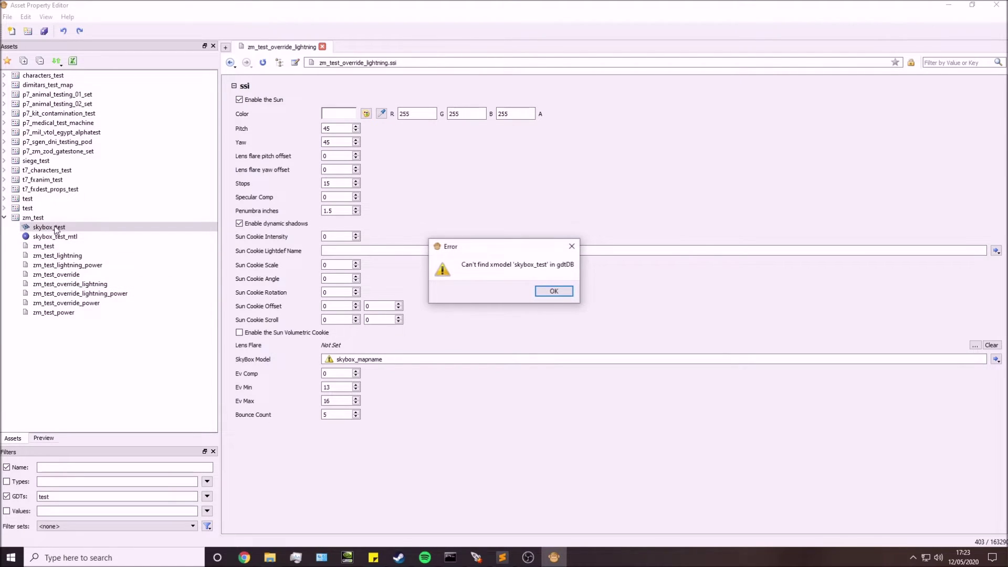
click(552, 290)
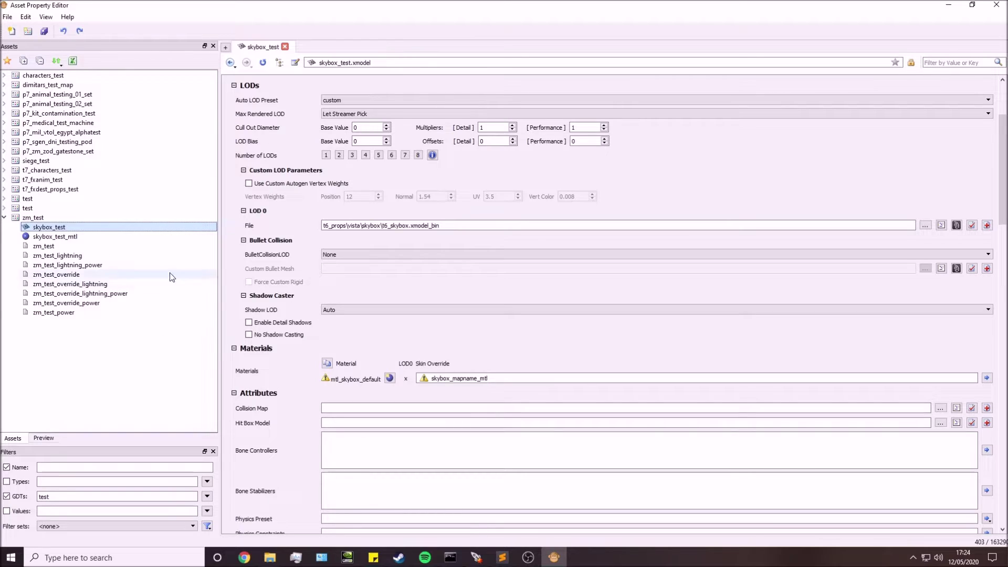
click(479, 379)
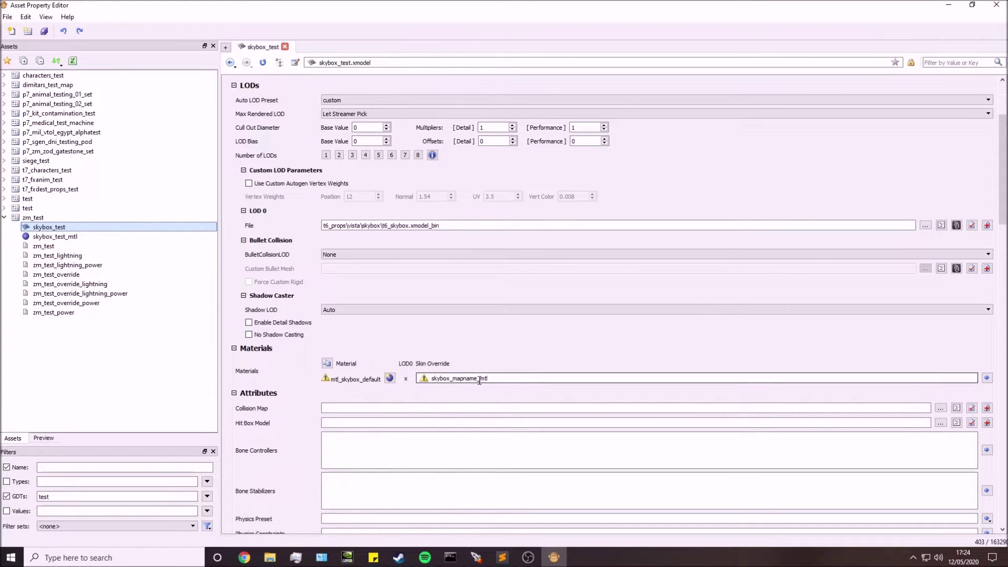
drag(478, 379, 457, 391)
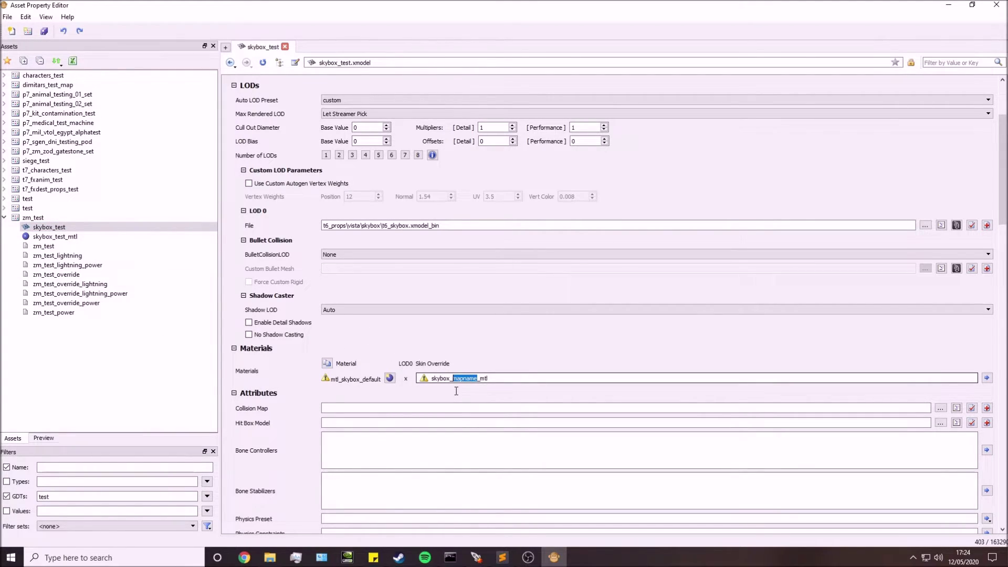
text(test)
mouse_move(432, 378)
mouse_down()
mouse_move(463, 378)
mouse_move(451, 377)
mouse_up()
click(483, 380)
scroll(483, 380, down, 5)
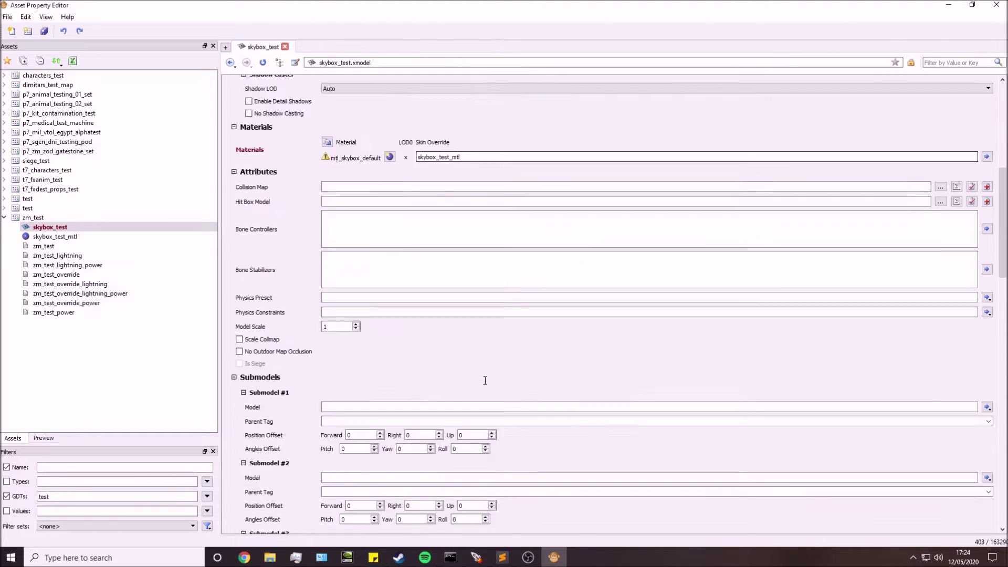
scroll(484, 380, up, 3)
- Examine the skybox_test_mtl material's properties and the SkyBox Model settings of the zm_test sun assets
click(51, 237)
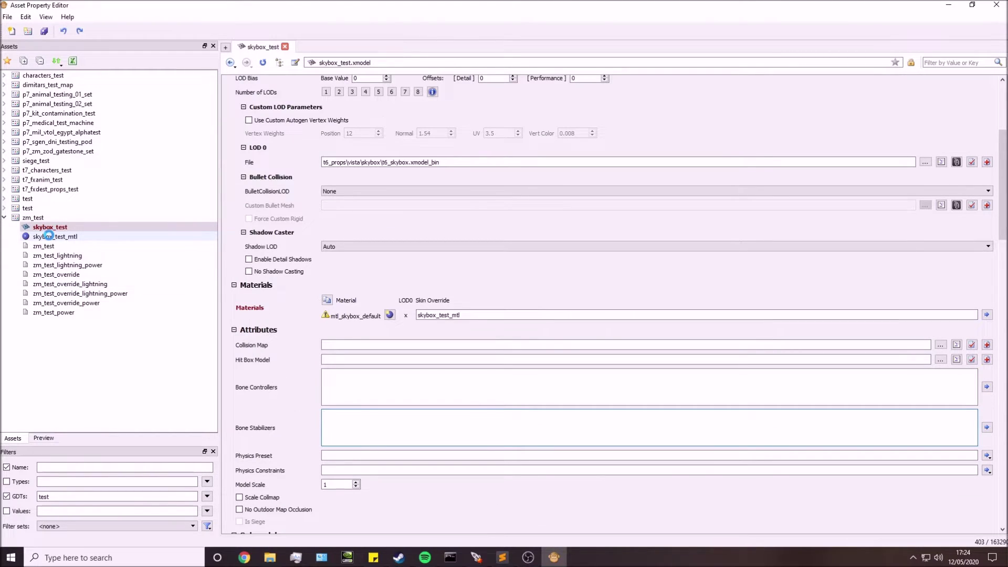
scroll(483, 355, down, 10)
scroll(483, 355, up, 8)
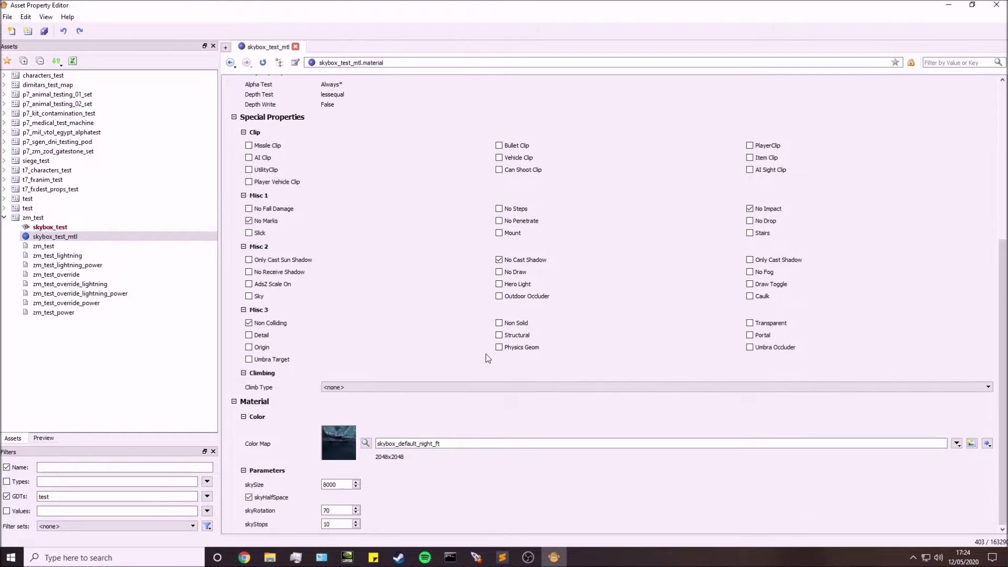
click(80, 246)
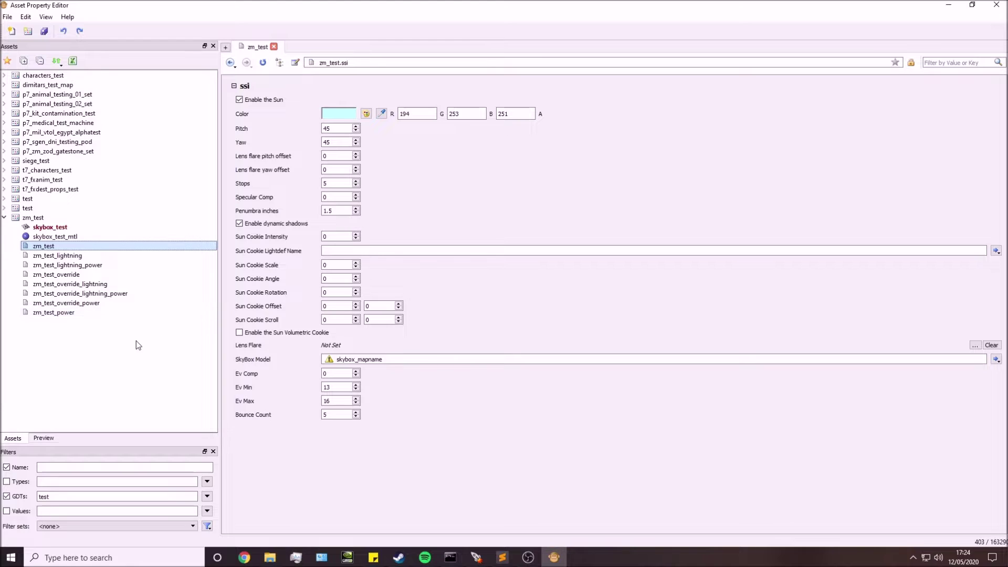
click(42, 256)
click(42, 266)
click(45, 256)
click(45, 247)
click(56, 284)
- Set the SkyBox Model of the zm_test sun asset to skybox_test and copy that value
click(44, 247)
drag(382, 360, 366, 372)
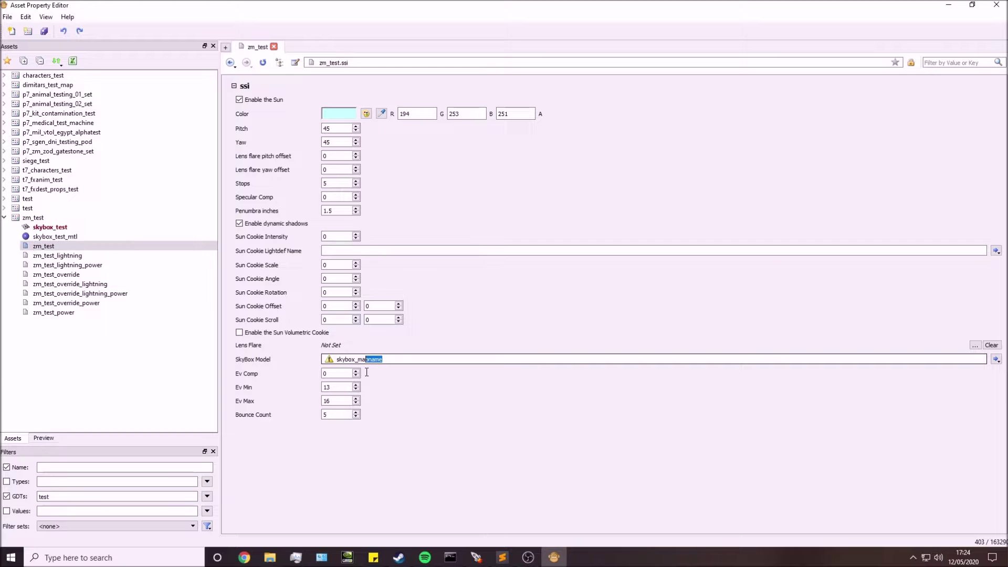
text(test)
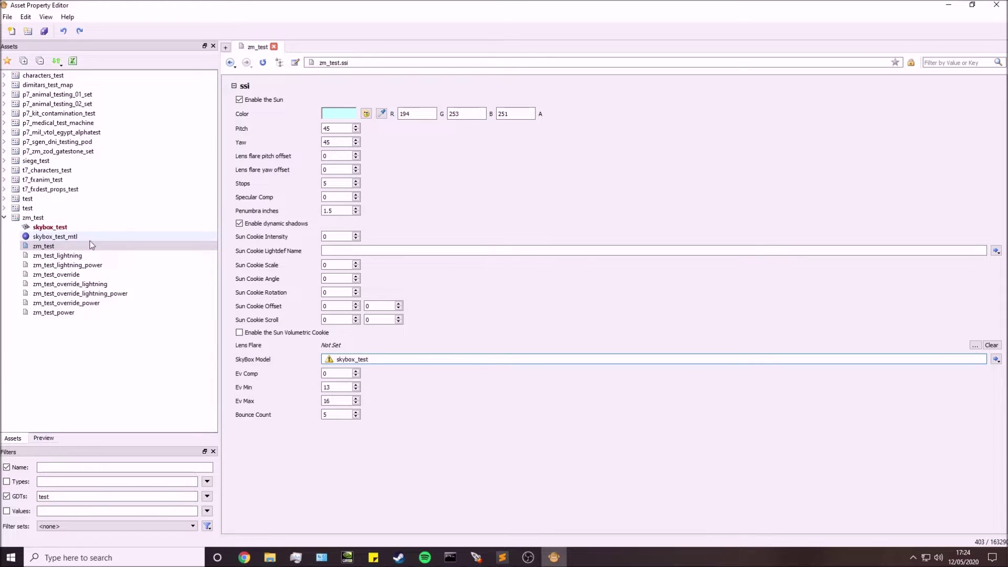
drag(382, 360, 299, 361)
key(ctrl+c)
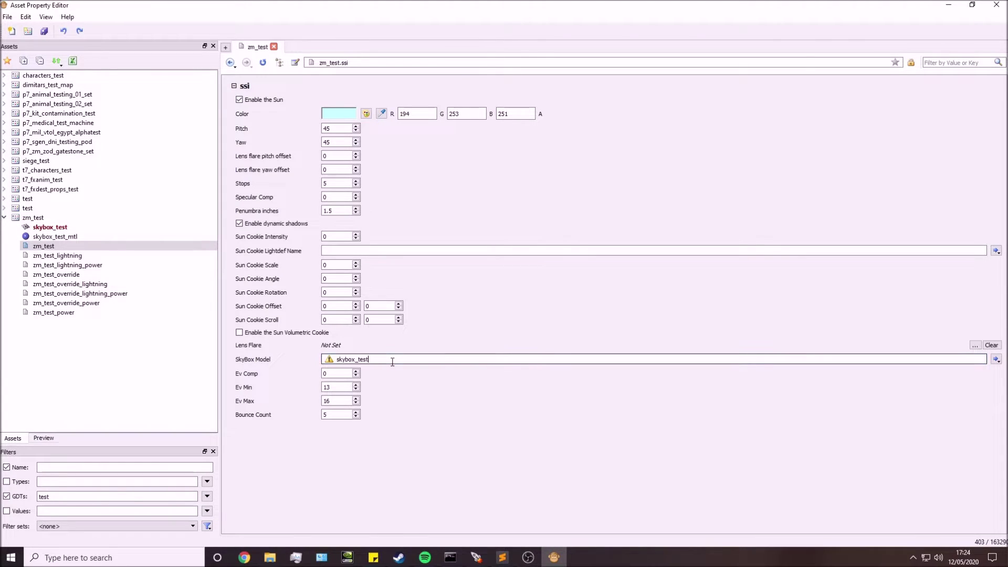
- Set the SkyBox Model of zm_test_lightning and zm_test_lightning_power to skybox_test
click(57, 255)
drag(382, 360, 325, 360)
key(ctrl+v)
click(64, 265)
key(ctrl+v)
- Set the SkyBox Model of zm_test_override, zm_test_override_lightning and zm_test_override_lightning_power to skybox_test
click(84, 275)
drag(386, 359, 297, 364)
key(ctrl+v)
click(84, 284)
key(ctrl+v)
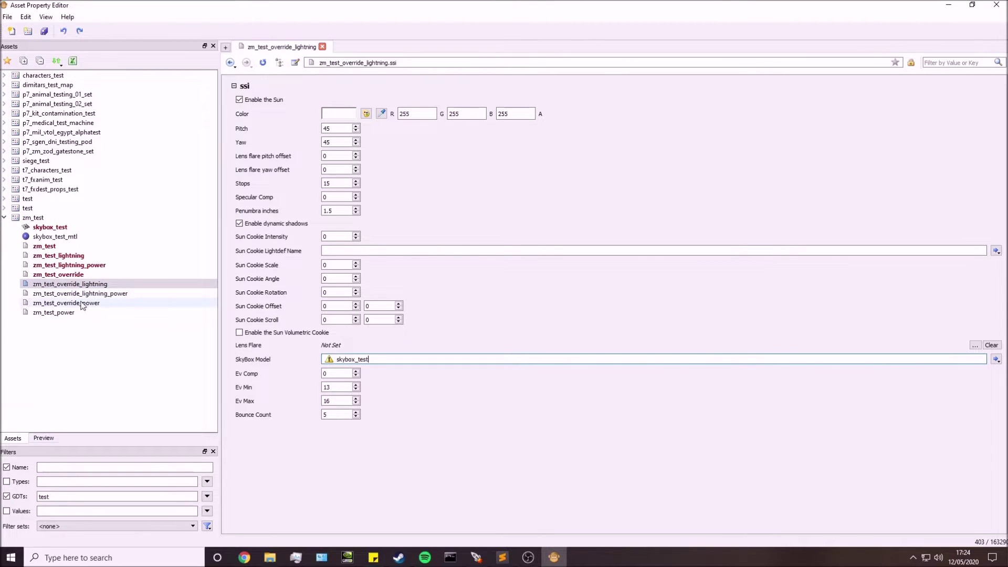
click(84, 294)
drag(386, 359, 297, 363)
key(ctrl+v)
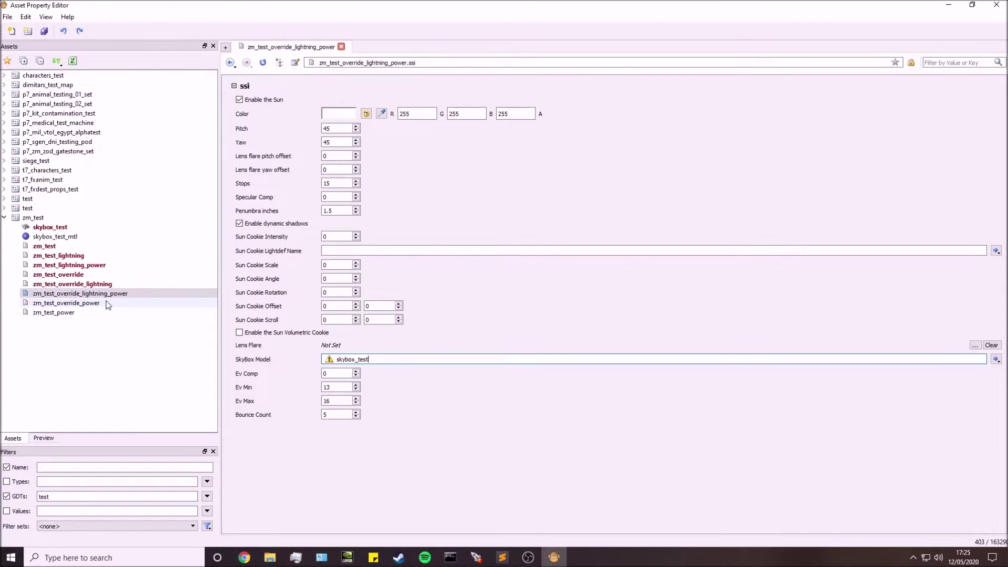
- Set the SkyBox Model of zm_test_override_power and zm_test_power to skybox_test and save all changes
click(105, 304)
drag(397, 359, 326, 362)
key(ctrl+v)
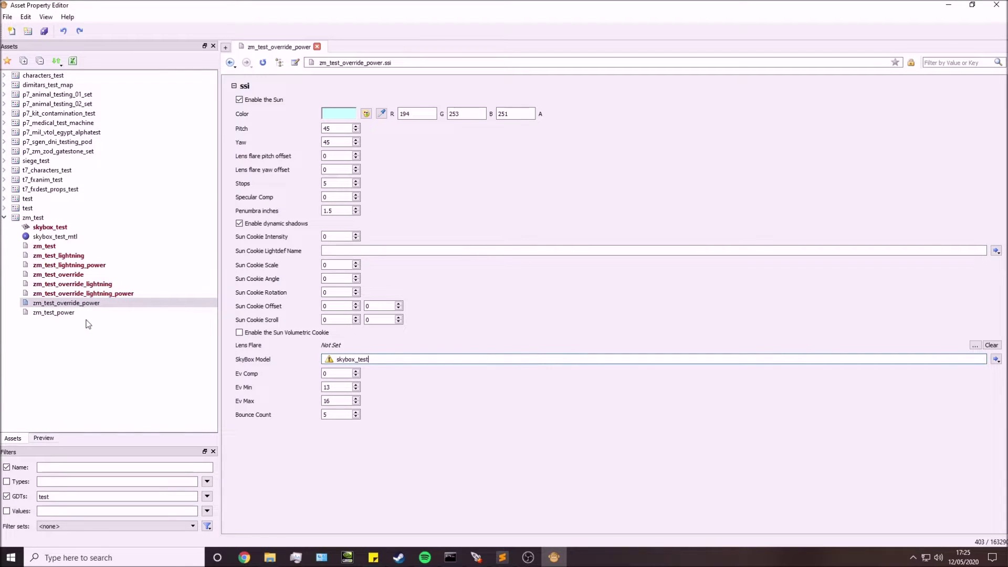
click(84, 313)
drag(401, 359, 310, 362)
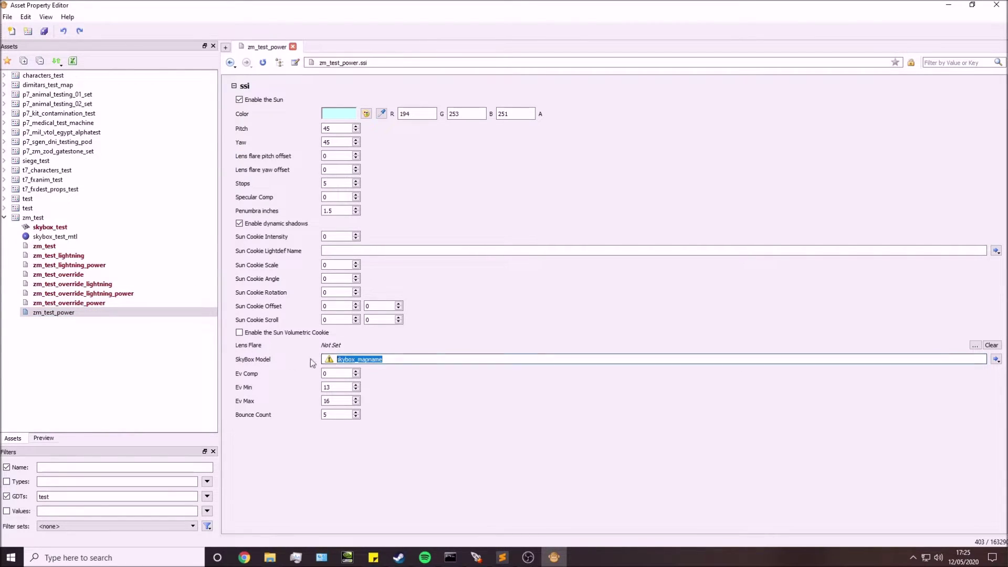
key(ctrl+v)
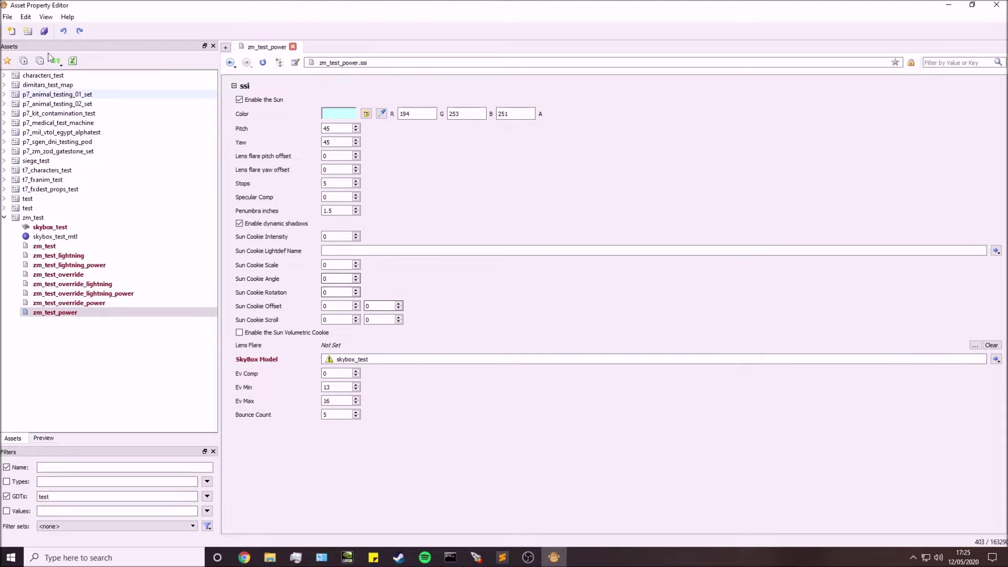
click(46, 32)
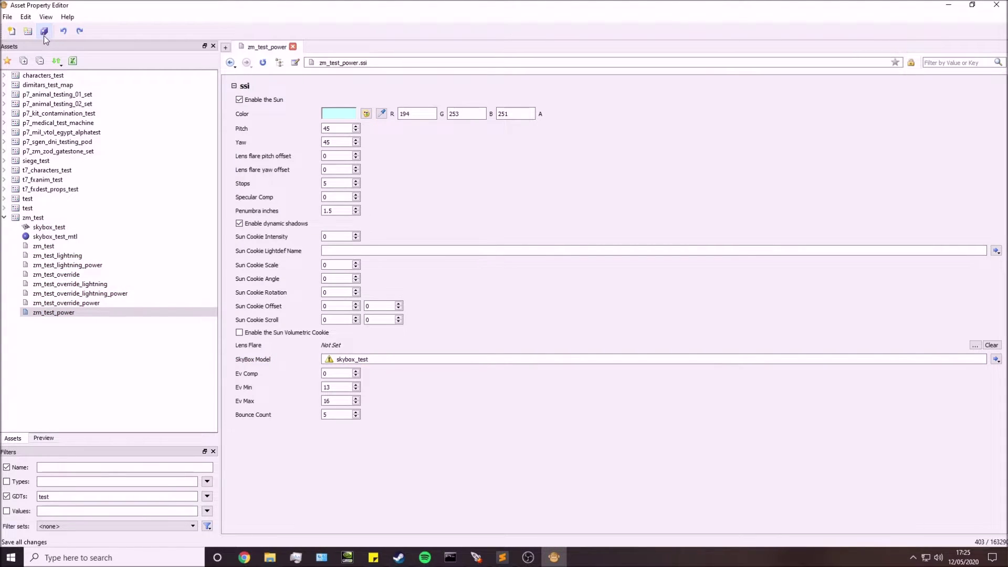
- Check the skybox_test model's LOD, material and attribute settings
click(32, 227)
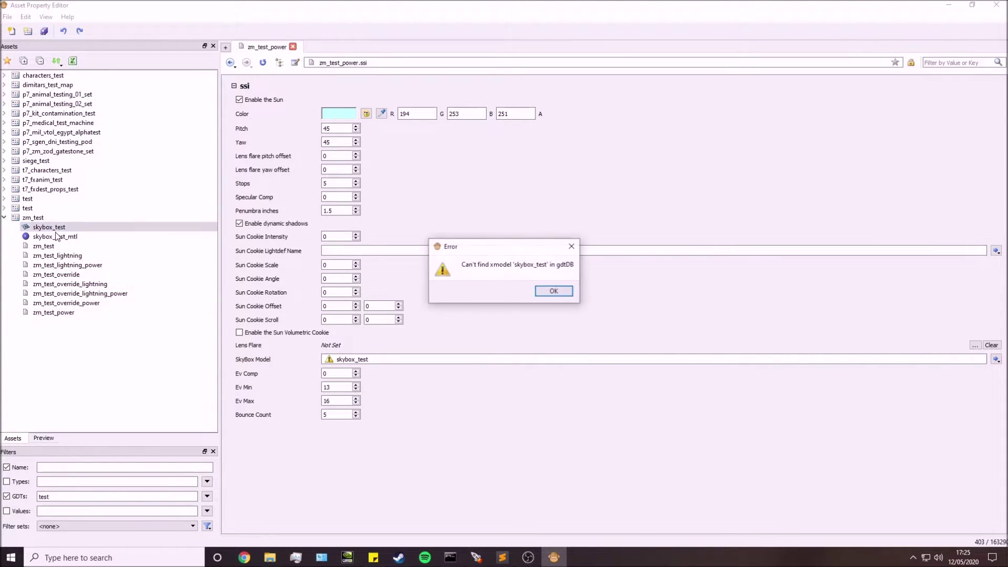
click(546, 292)
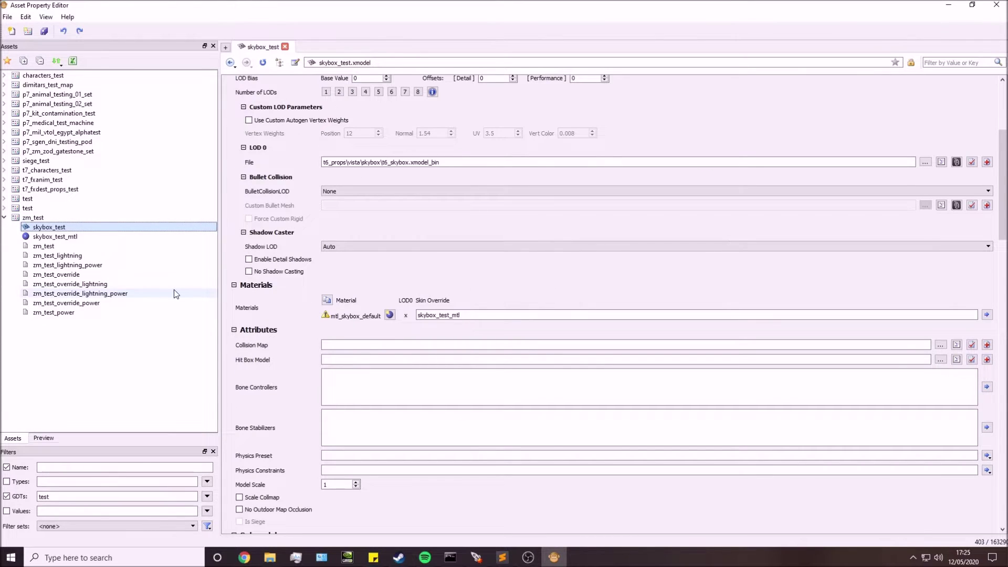
scroll(459, 344, down, 5)
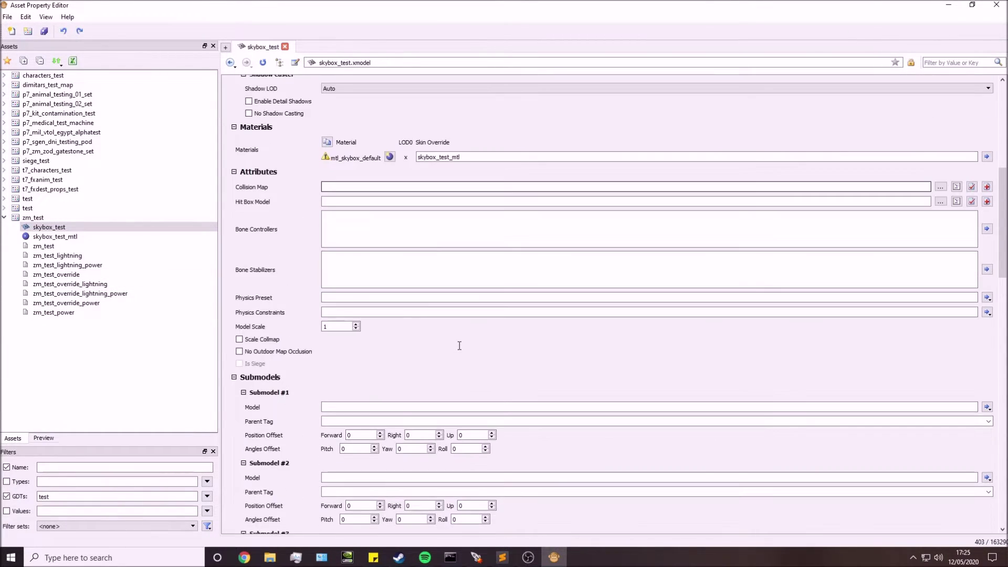
scroll(459, 346, up, 4)
scroll(459, 345, up, 7)
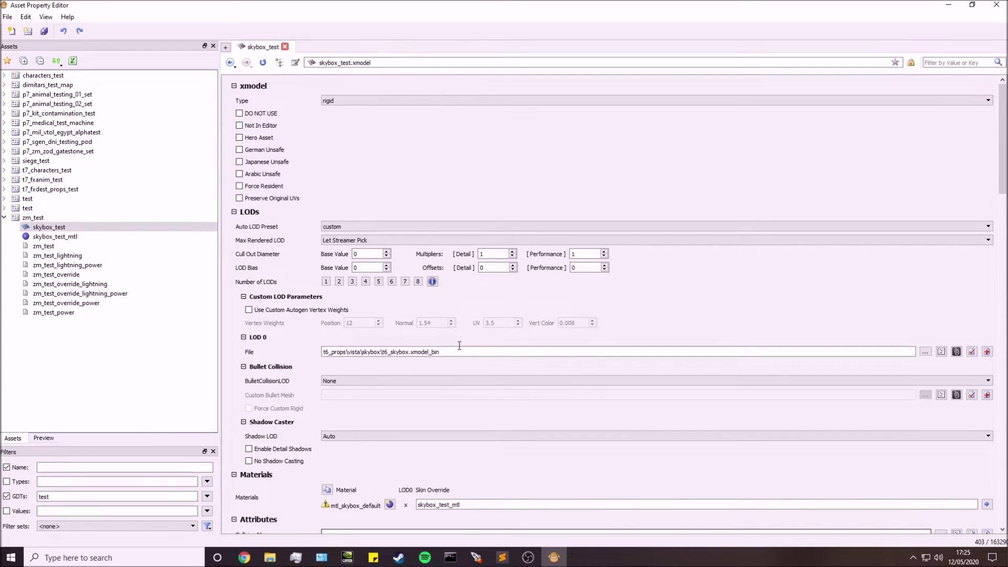
scroll(459, 346, down, 5)
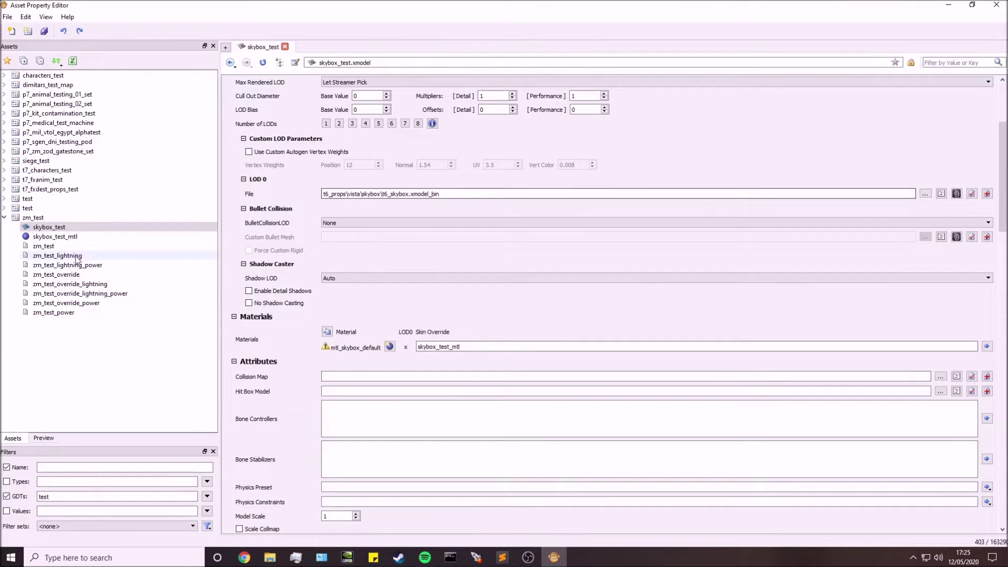
- Close the Asset Property Editor and open the zm_test map in Radiant from the Mod Tools Launcher
click(285, 47)
click(996, 5)
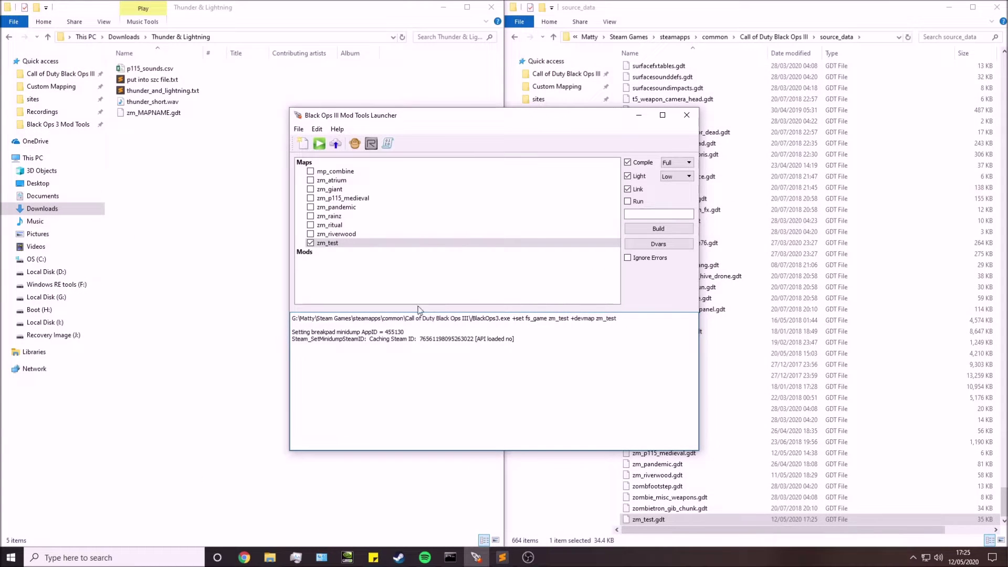
right_click(345, 245)
click(378, 265)
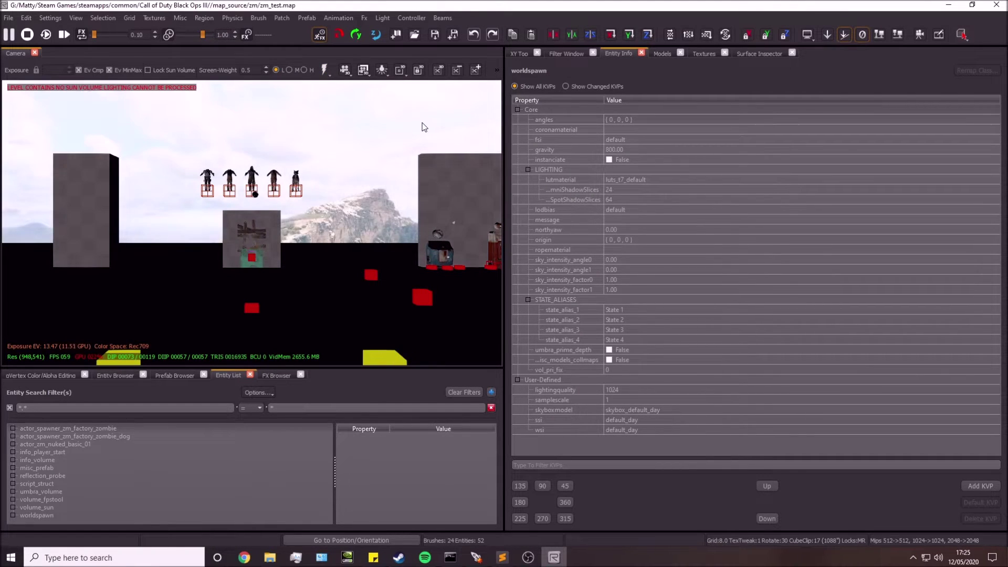
- Select the volume_sun entity from the entity list and set its Light State 1 ssi1 to zm_test
click(13, 508)
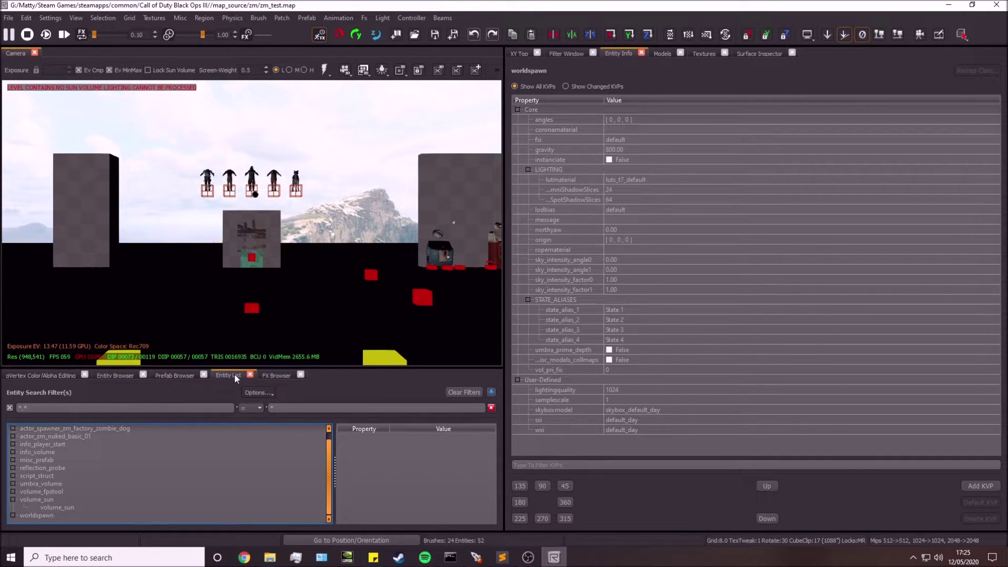
double_click(33, 509)
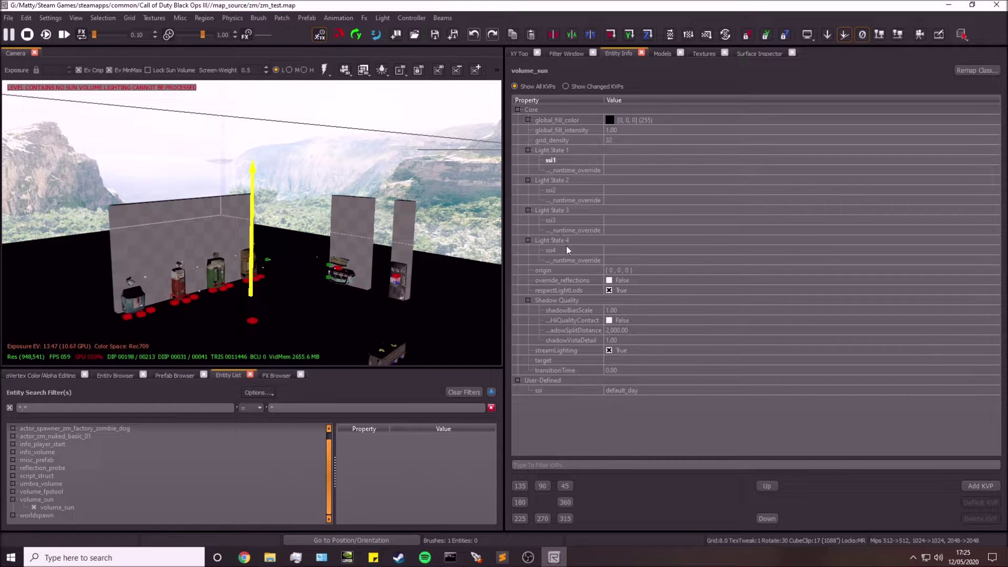
click(571, 159)
click(563, 150)
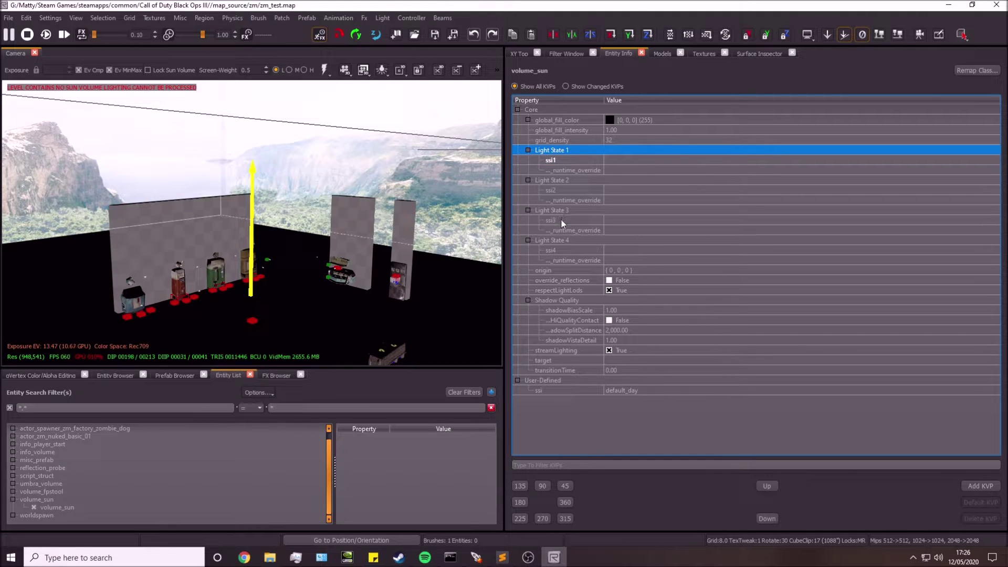
click(626, 161)
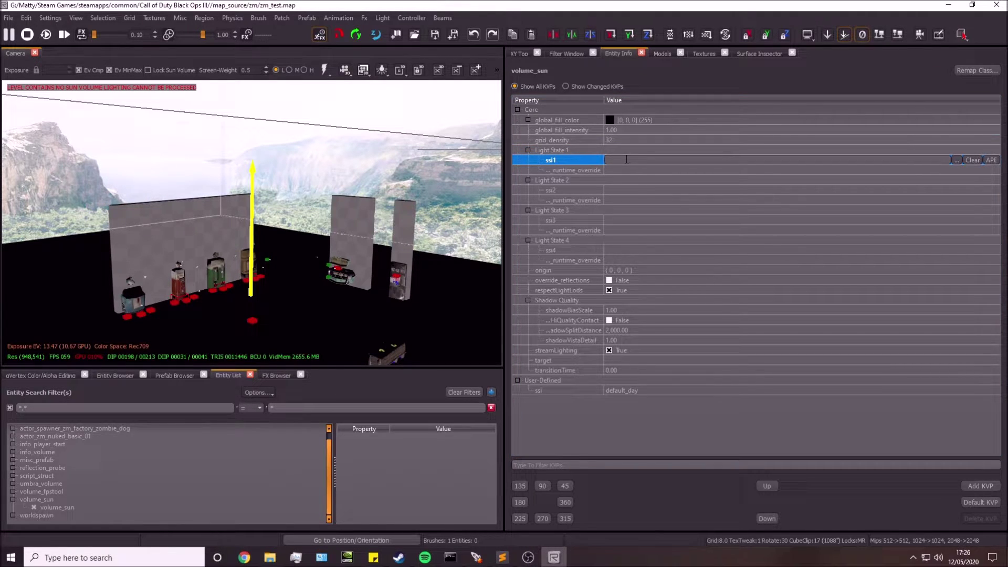
click(956, 161)
text(test)
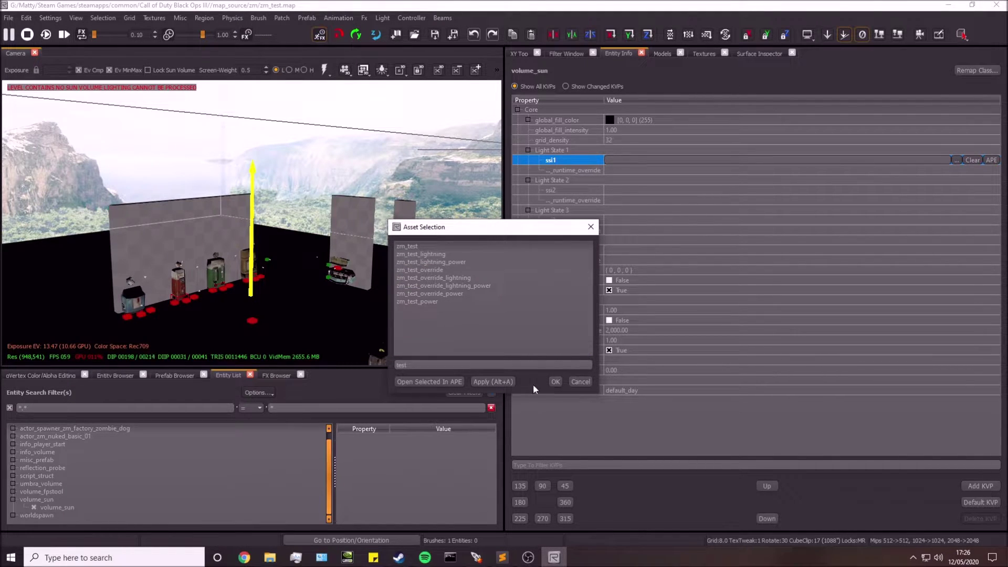
click(418, 302)
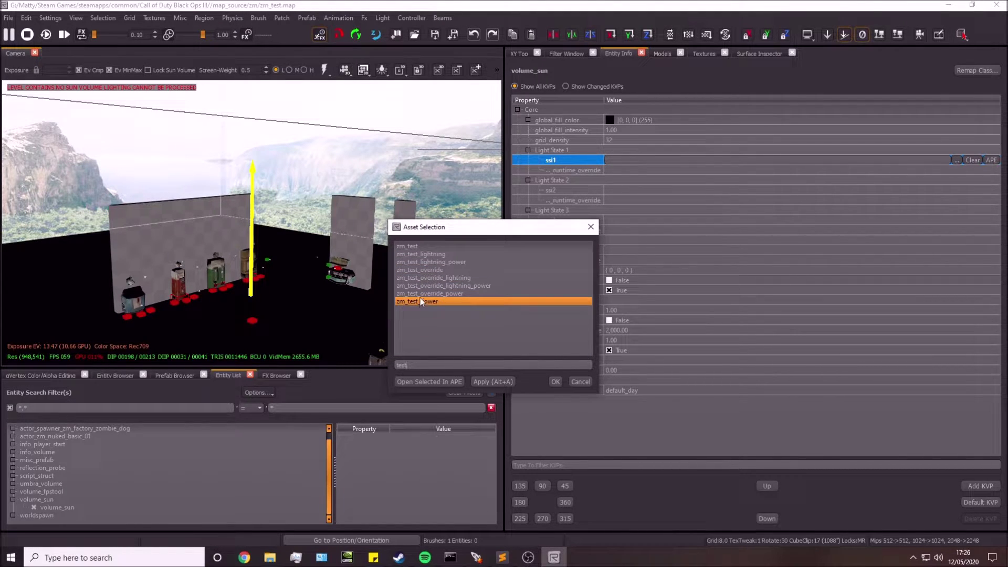
click(433, 246)
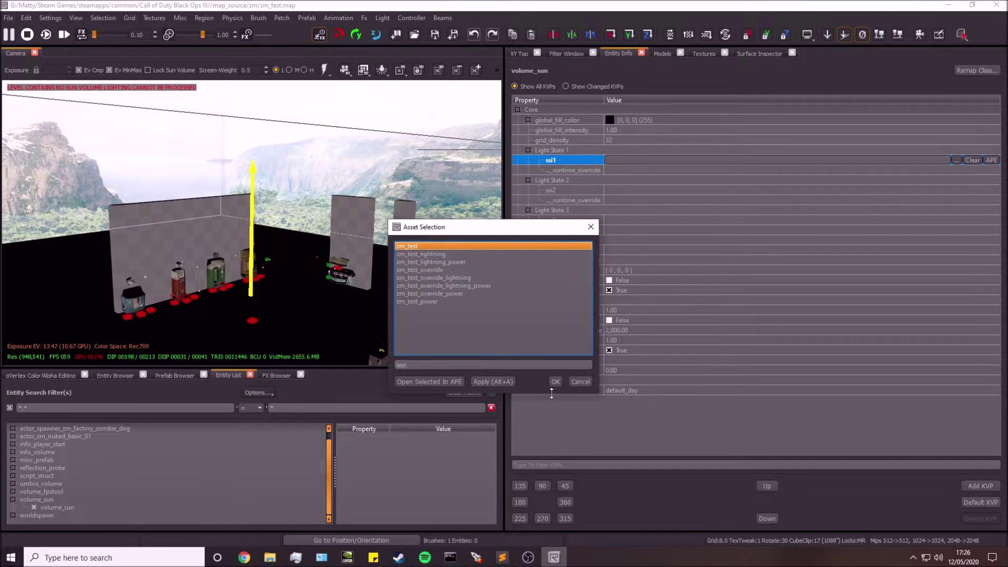
click(558, 385)
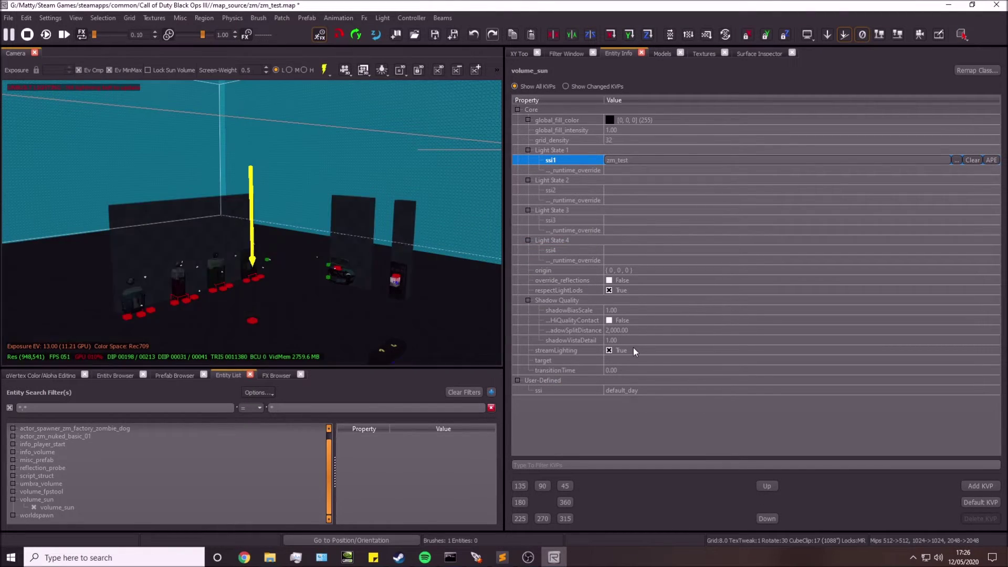
- Set the sun volume's Light State 1 runtime override to zm_test_override
click(608, 169)
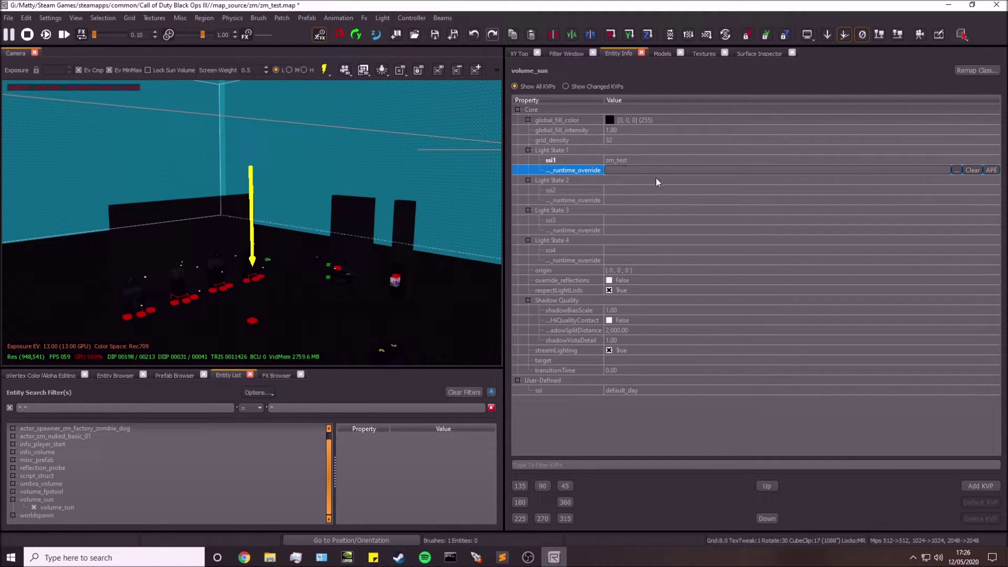
click(957, 170)
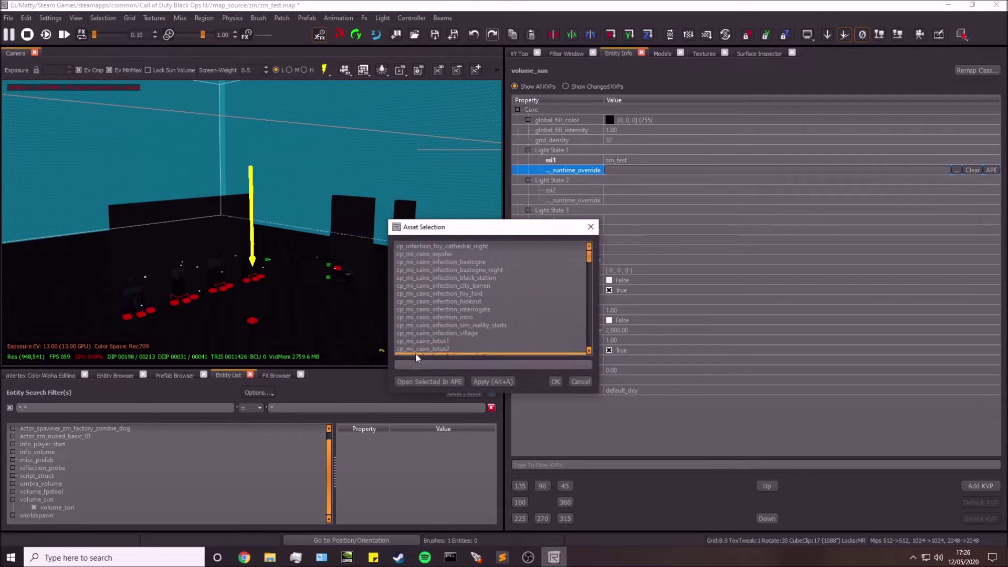
click(414, 364)
text(test)
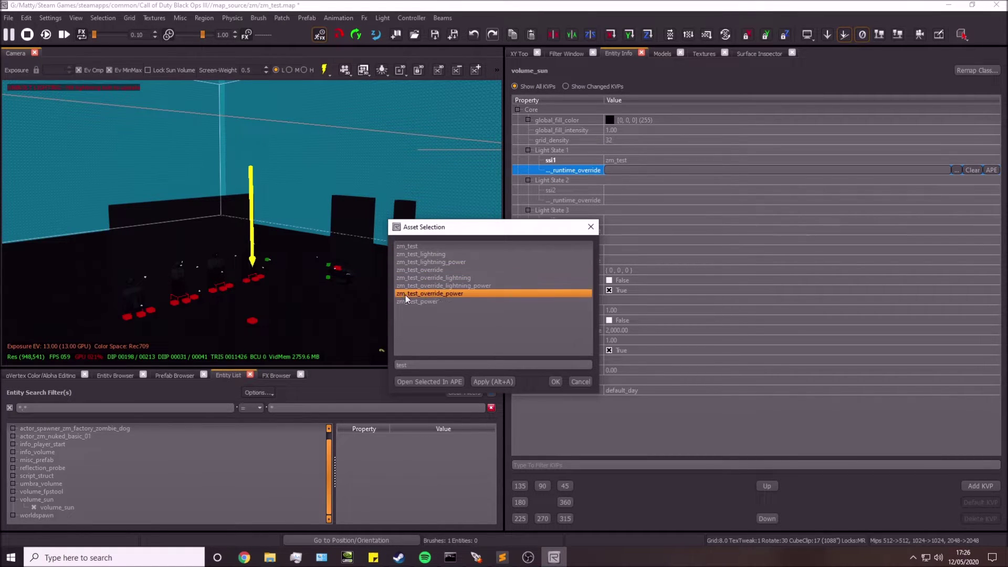
click(429, 269)
click(549, 379)
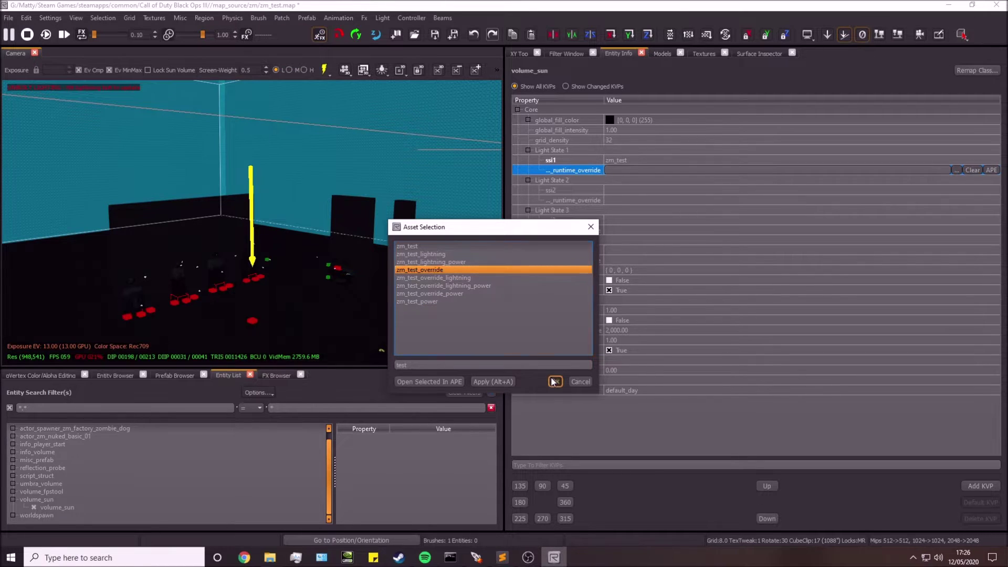
- Set the sun volume's Light State 2 ssi2 to zm_test_power
click(643, 189)
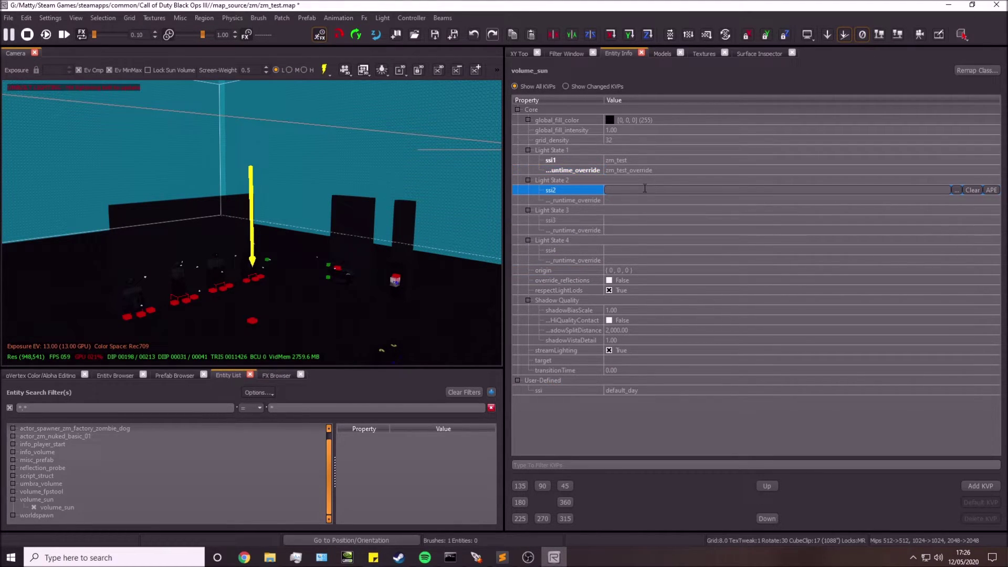
click(955, 190)
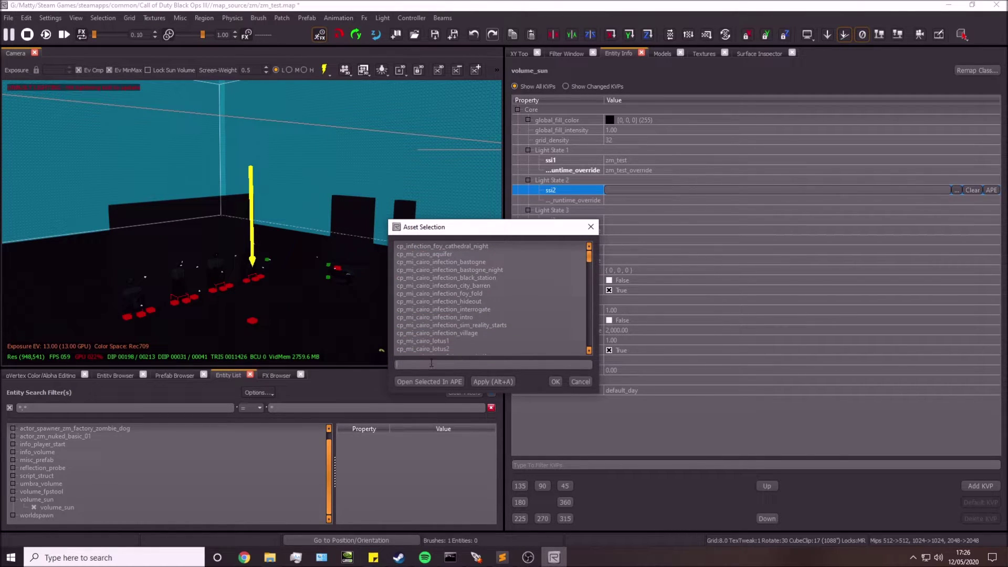
text(test)
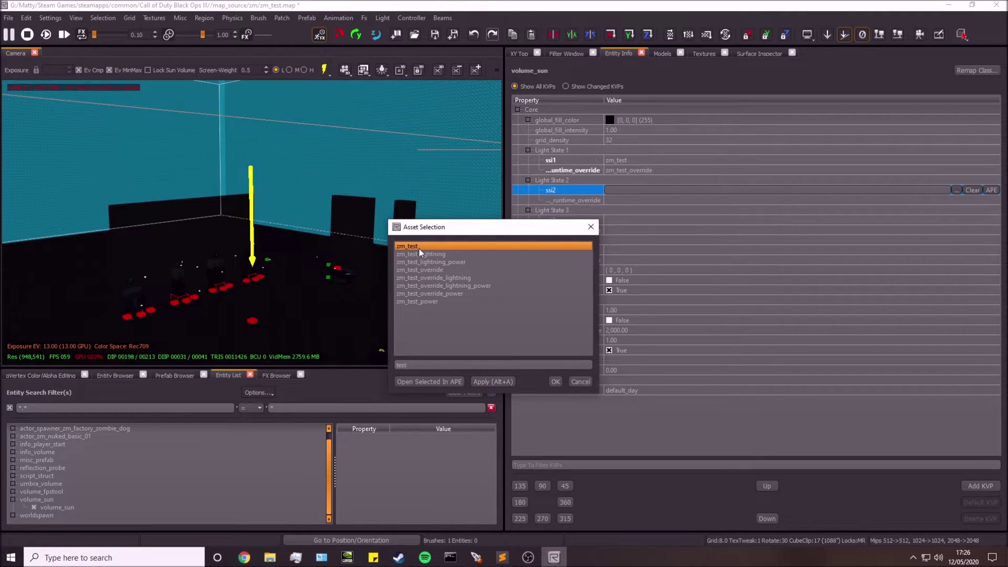
click(416, 301)
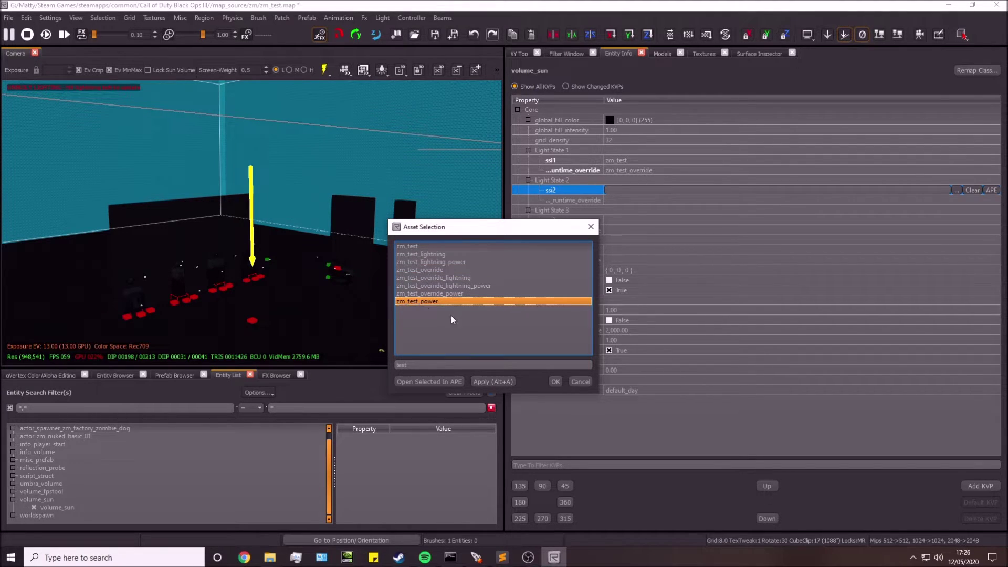
click(553, 381)
- Set the sun volume's Light State 2 runtime override to zm_test_override_power
click(673, 203)
click(957, 200)
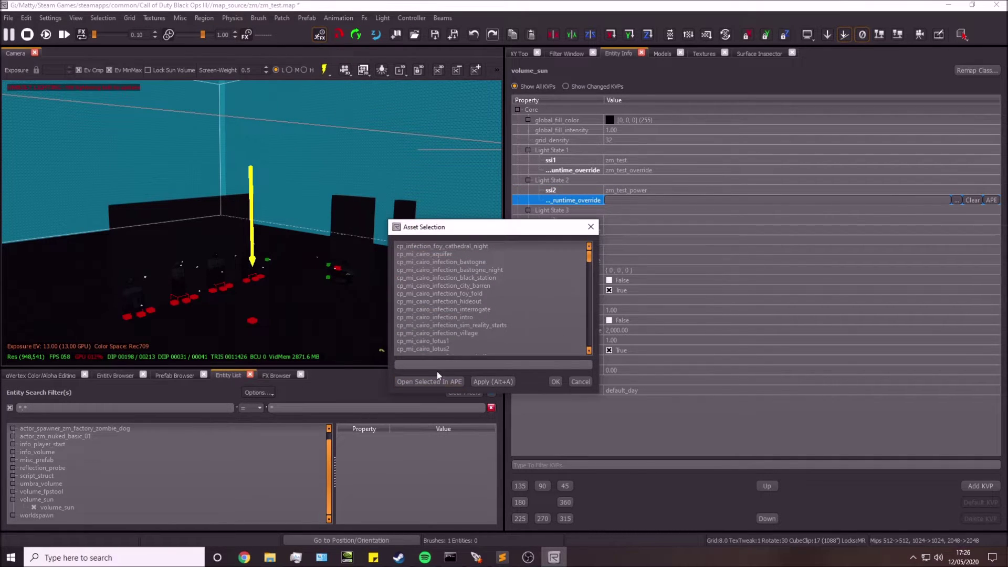
text(test)
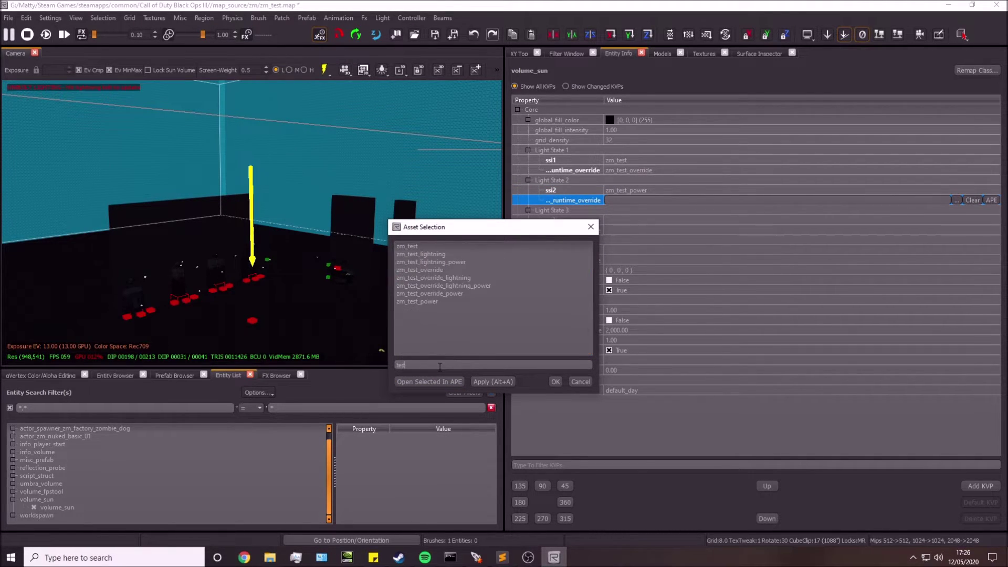
click(406, 293)
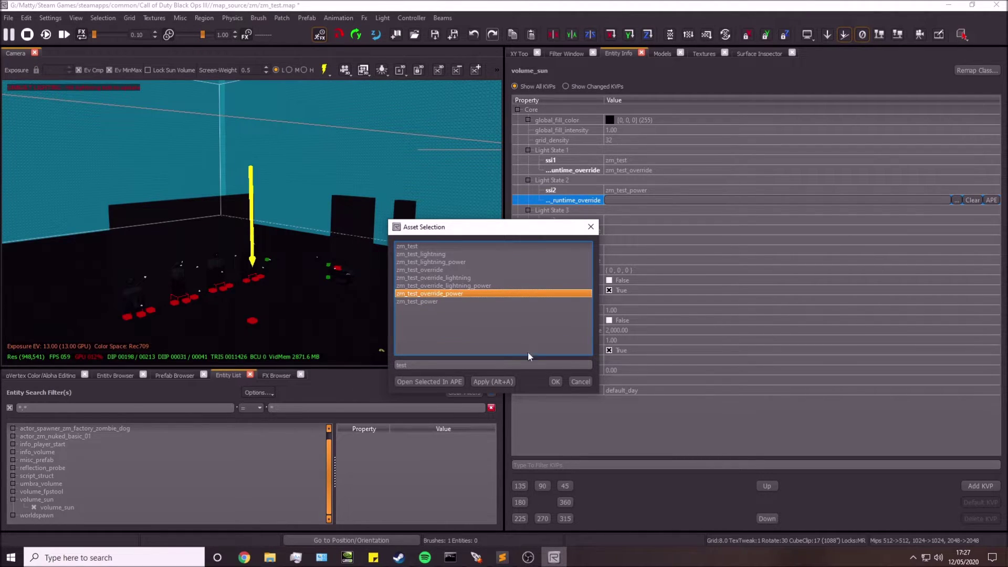
click(556, 381)
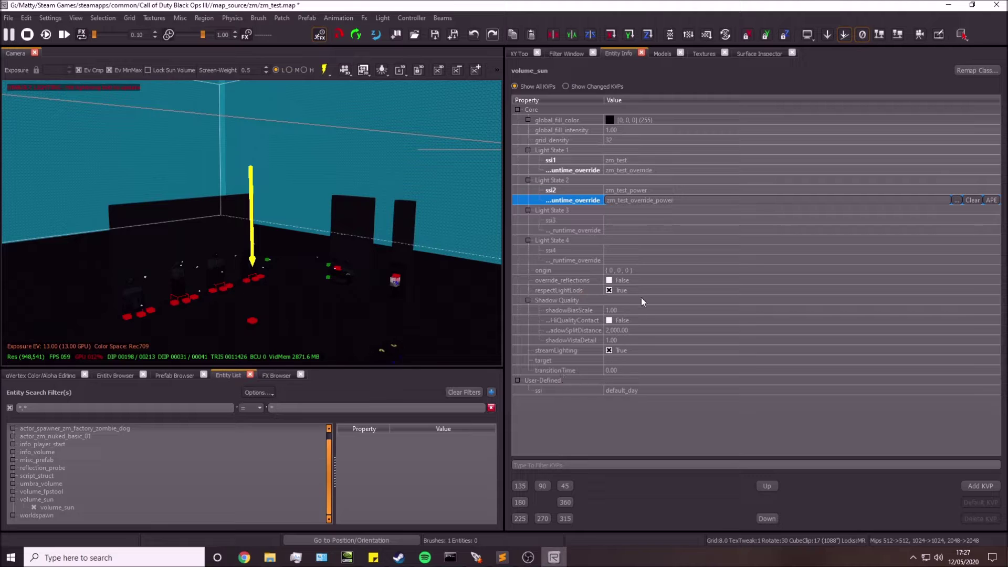
- Set the sun volume's Light State 3 ssi3 to zm_test_lightning
click(624, 221)
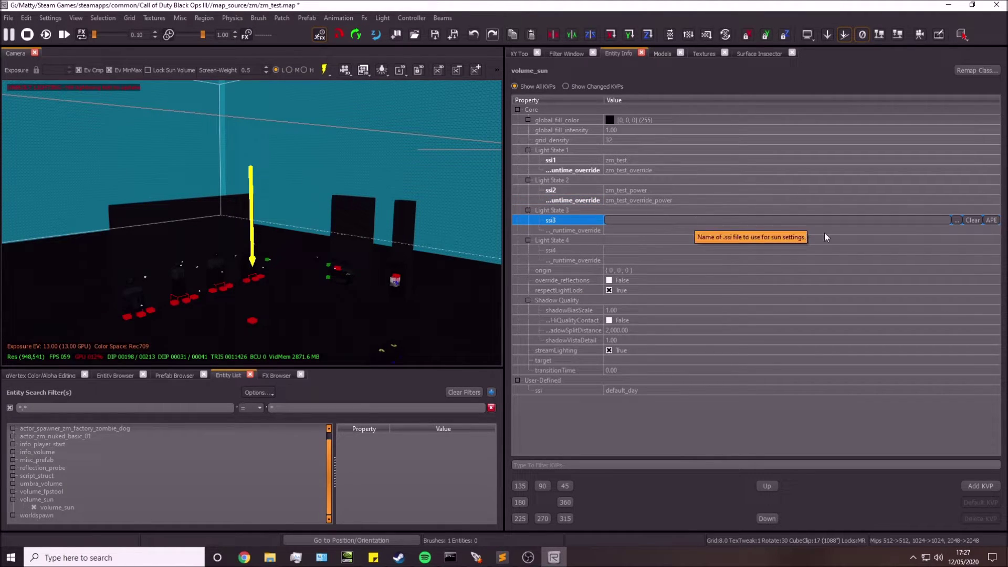
click(956, 220)
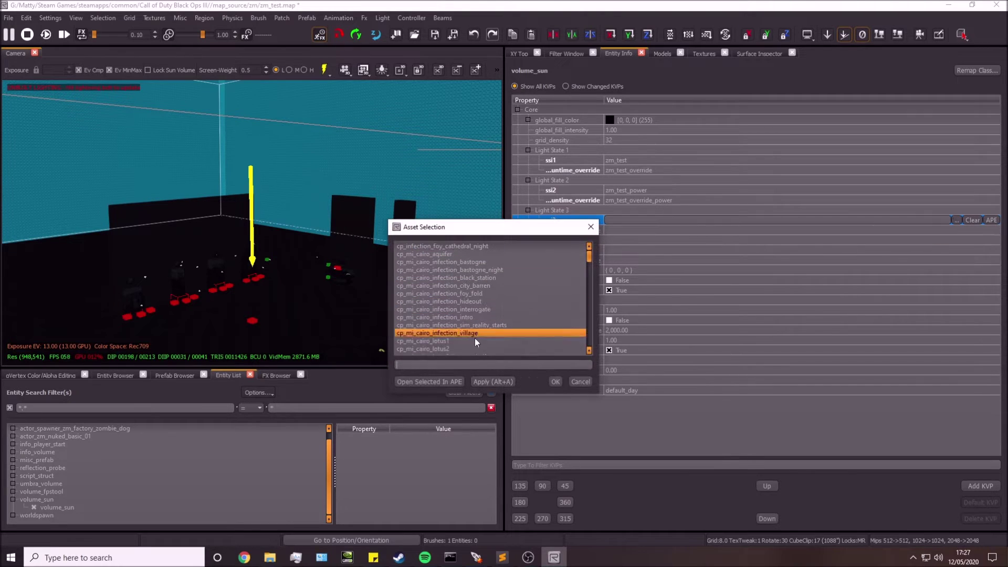
text(test)
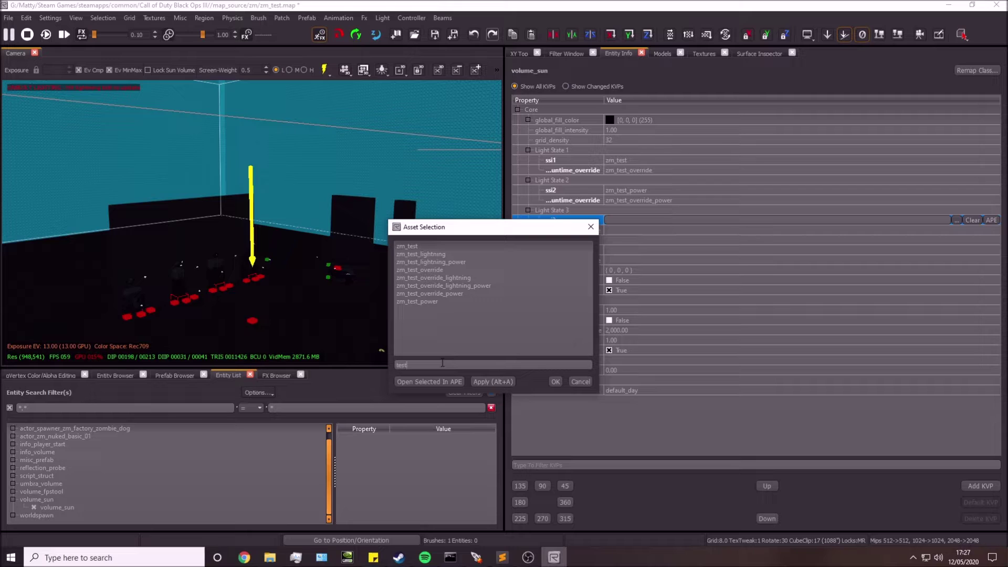
click(436, 302)
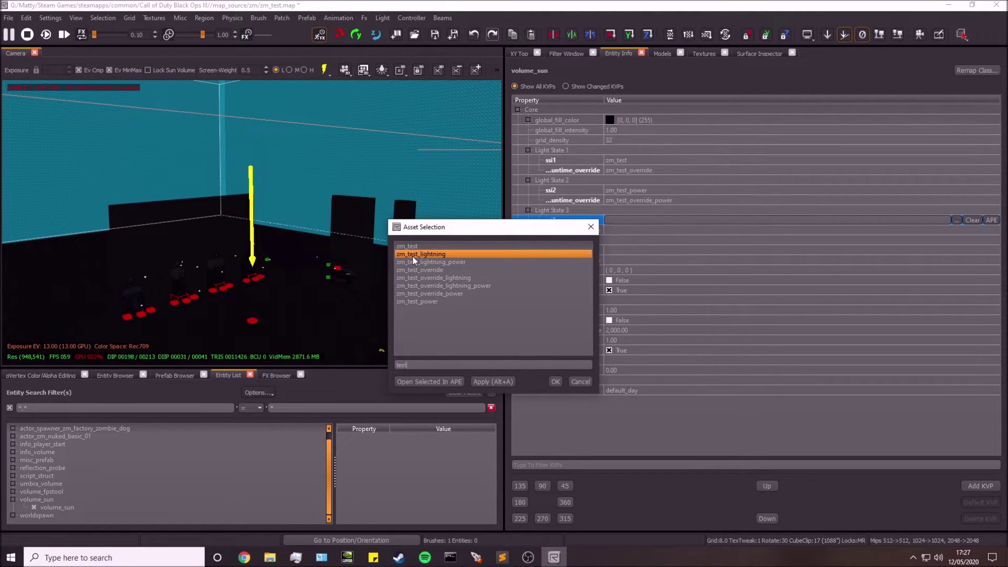
click(556, 381)
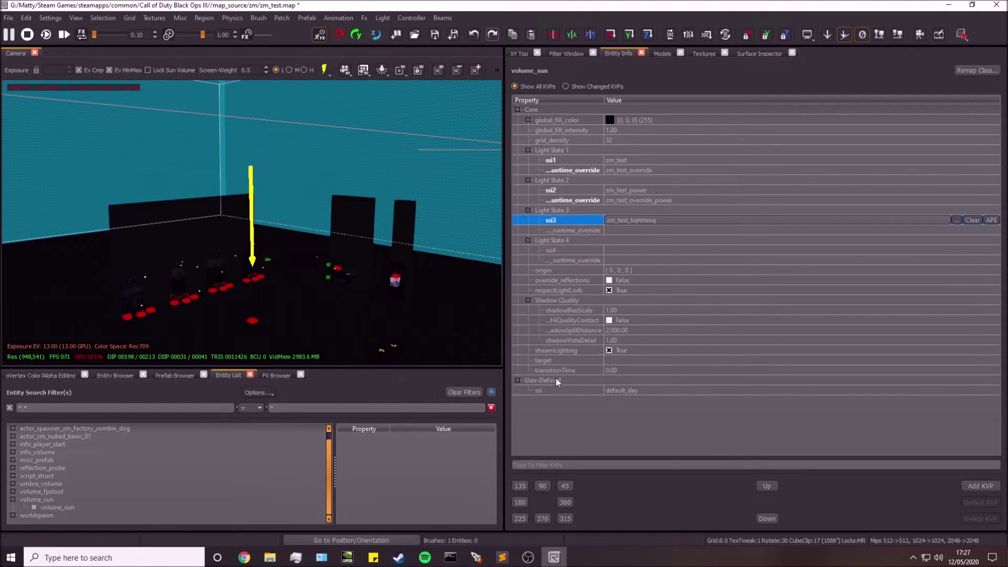
- Set the sun volume's Light State 3 runtime override to zm_test_override_lightning
click(724, 229)
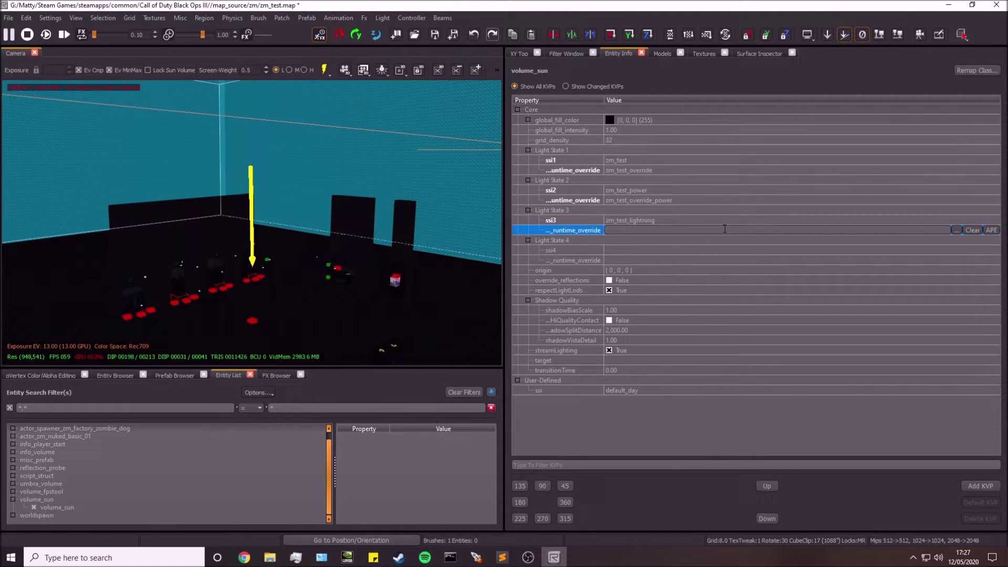
click(957, 230)
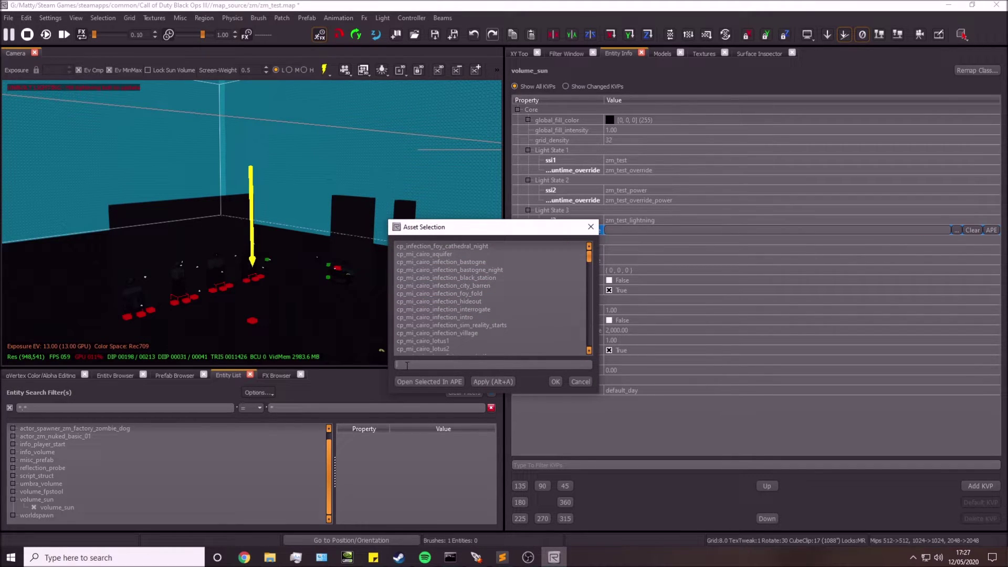
text(test)
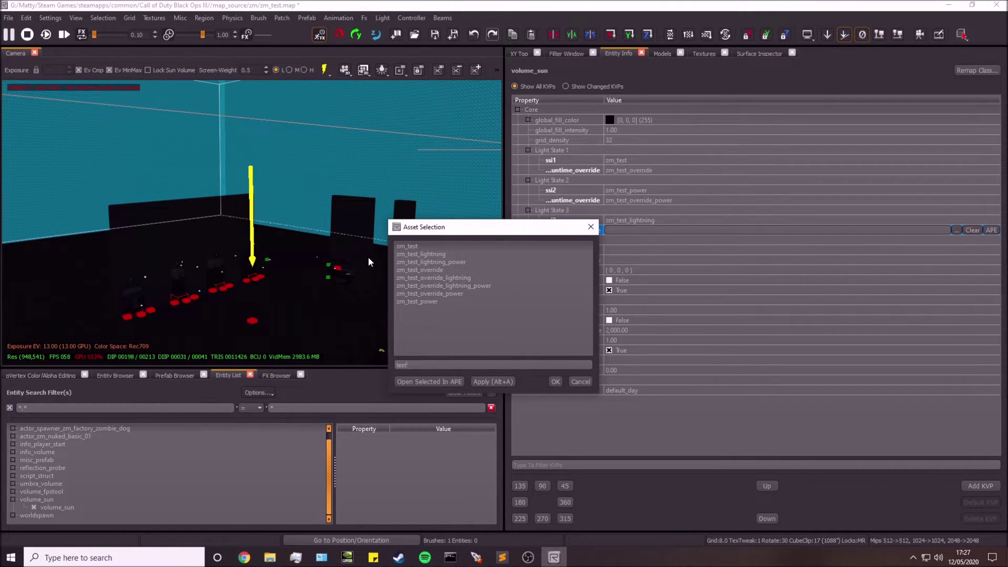
click(430, 279)
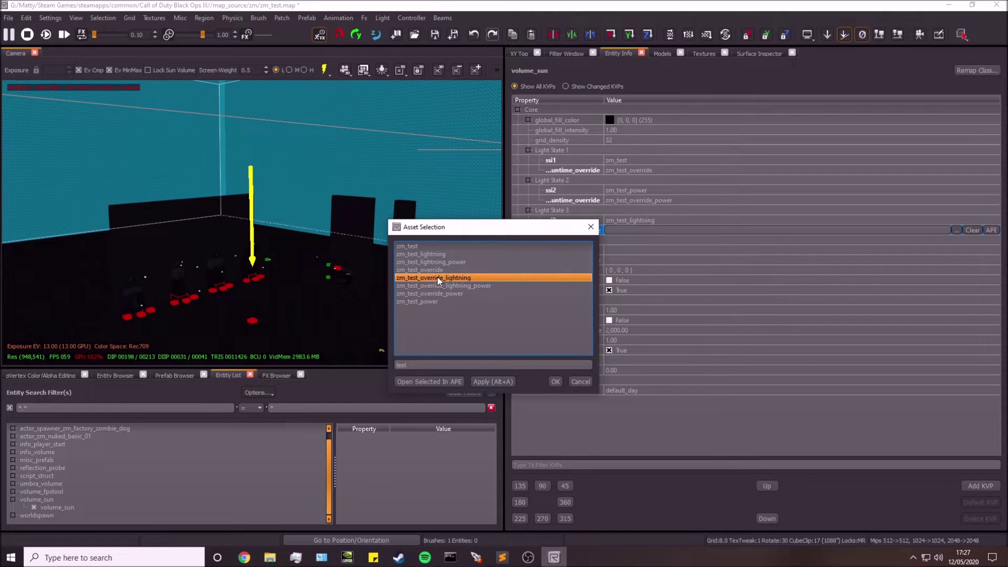
click(555, 382)
- Set the sun volume's Light State 4 ssi4 to zm_test_lightning_power
click(643, 250)
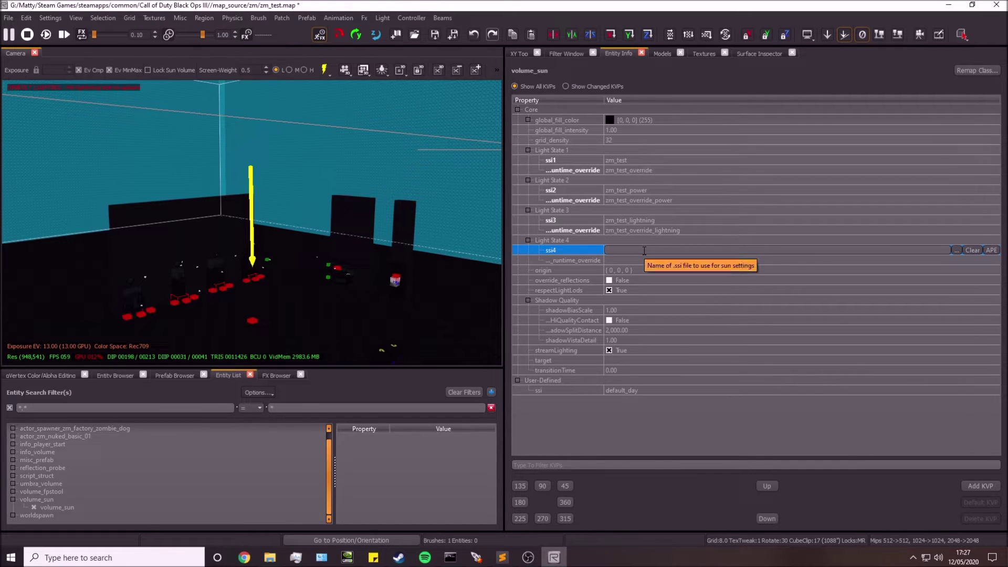
click(956, 249)
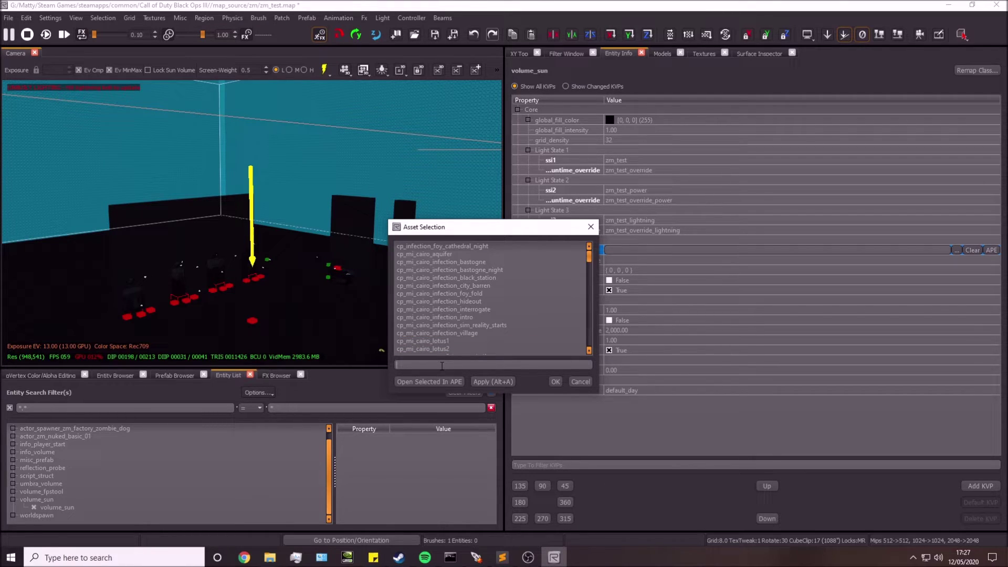
text(test)
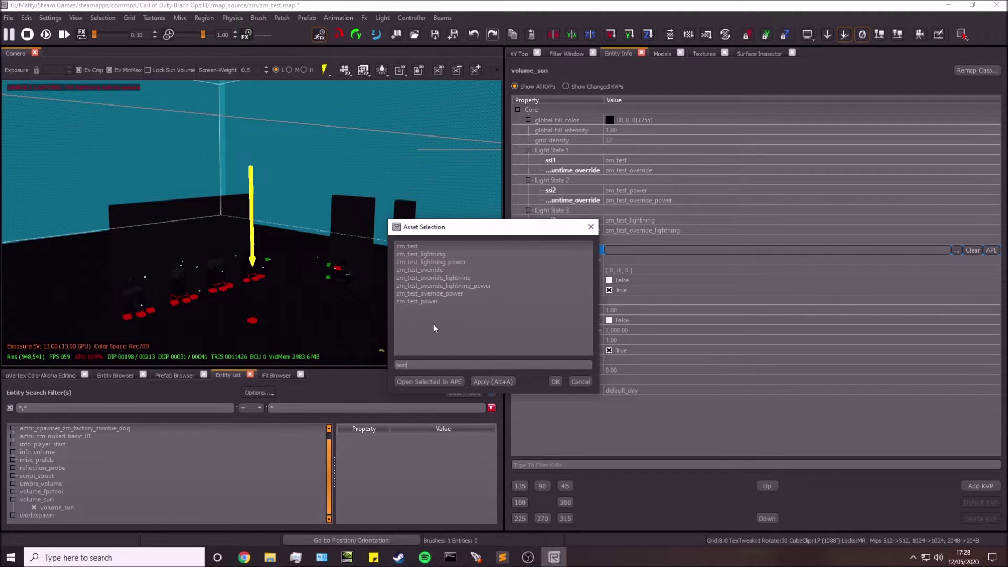
click(433, 261)
click(555, 382)
- Set the sun volume's Light State 4 runtime override to zm_test_override_lightning_power
click(661, 258)
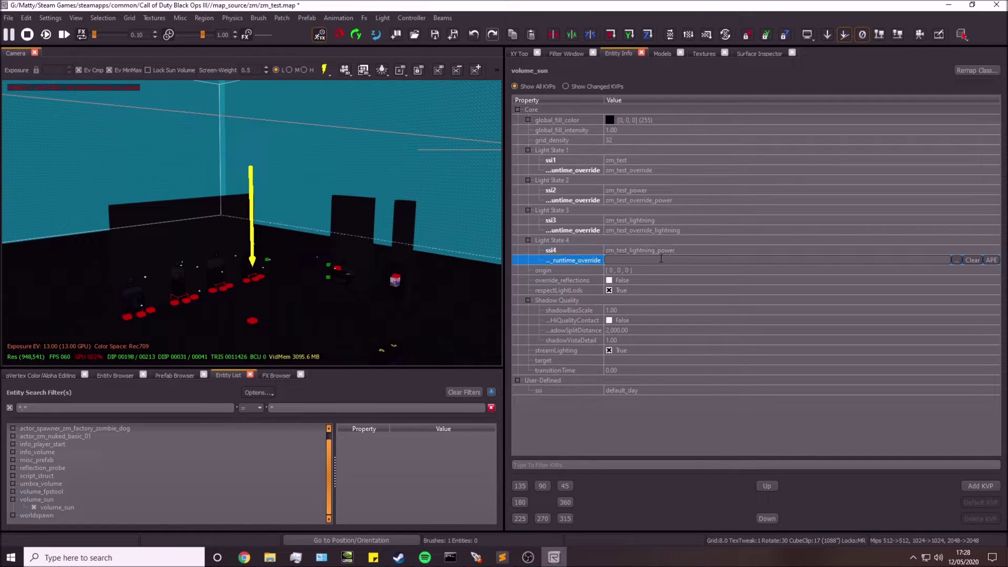
click(957, 259)
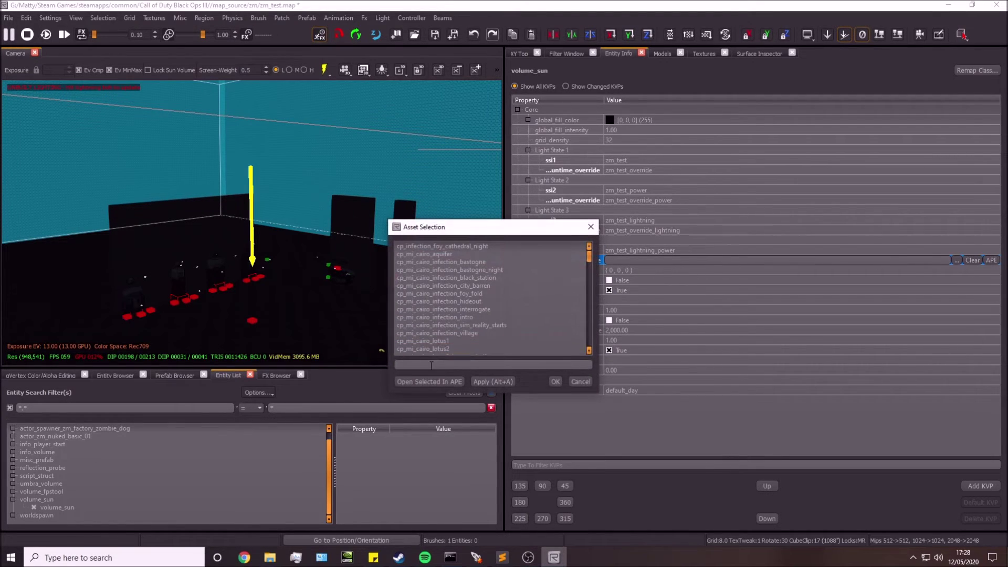
text(test)
click(482, 292)
click(484, 286)
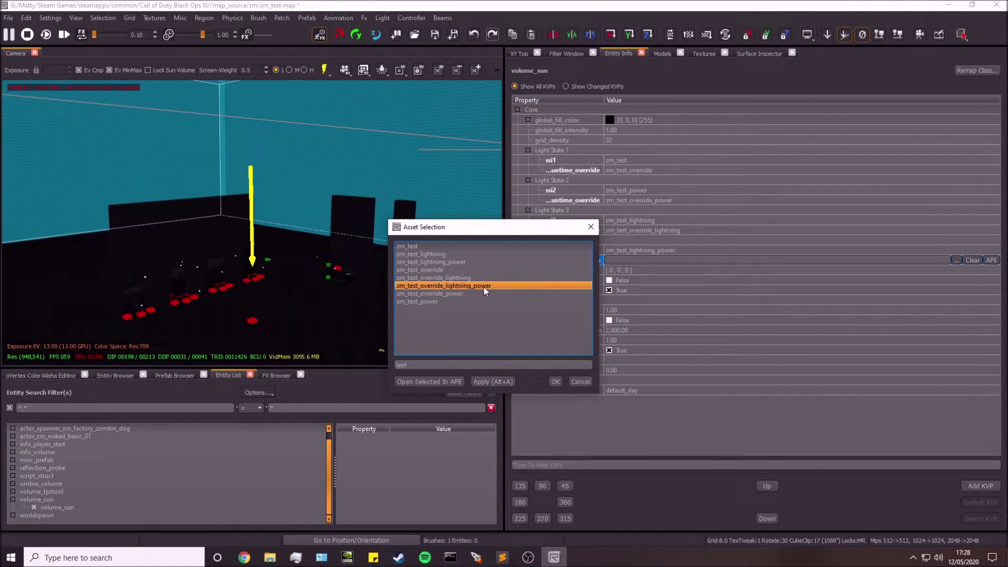
click(555, 381)
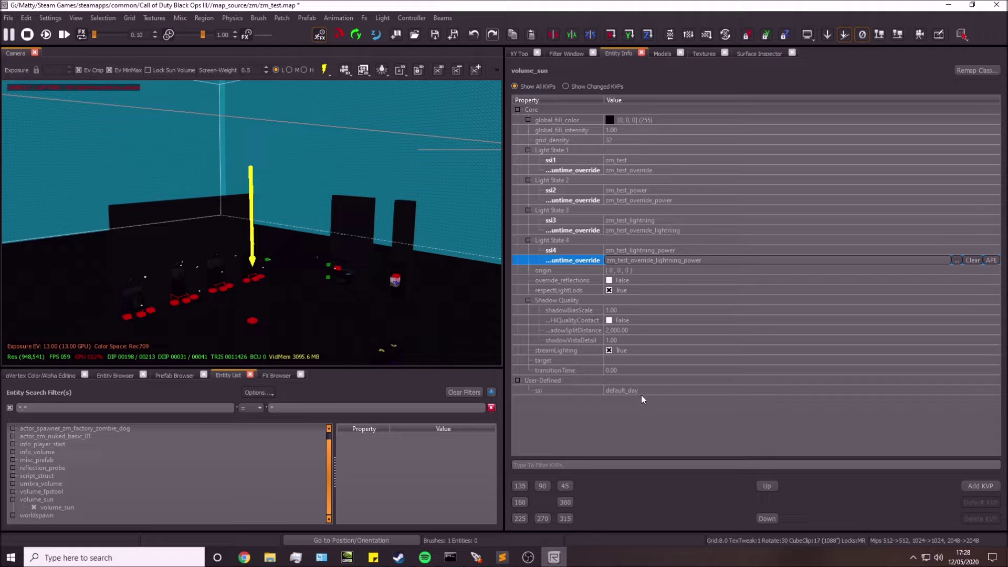
- Set the sun volume's user-defined ssi to zm_test, deselect the volume and save the map
click(629, 221)
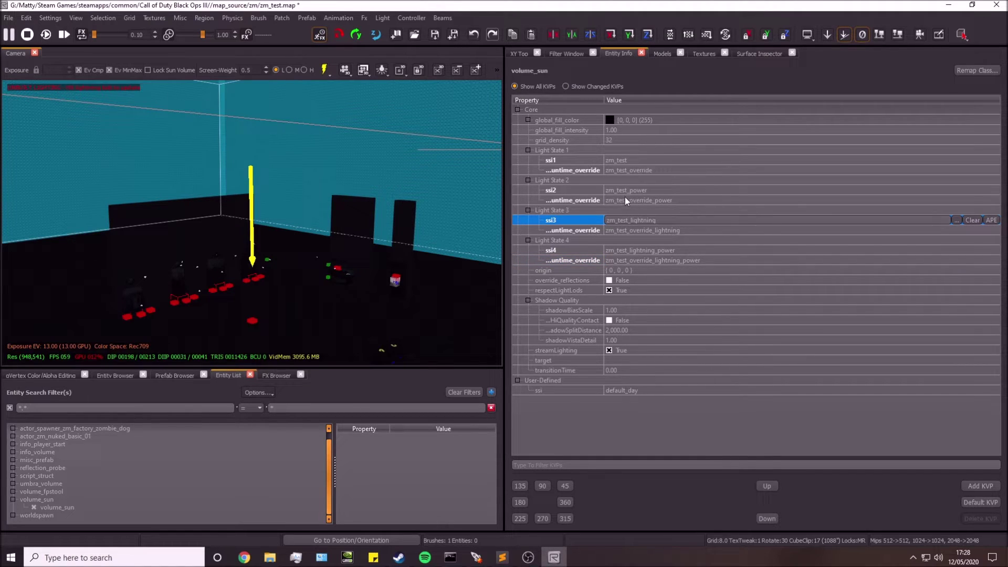
click(574, 191)
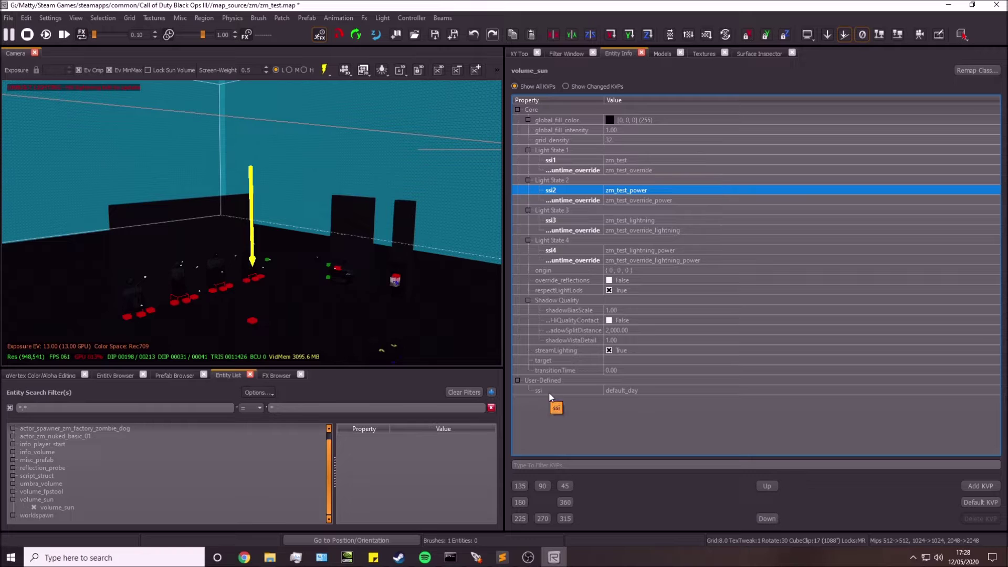
click(653, 390)
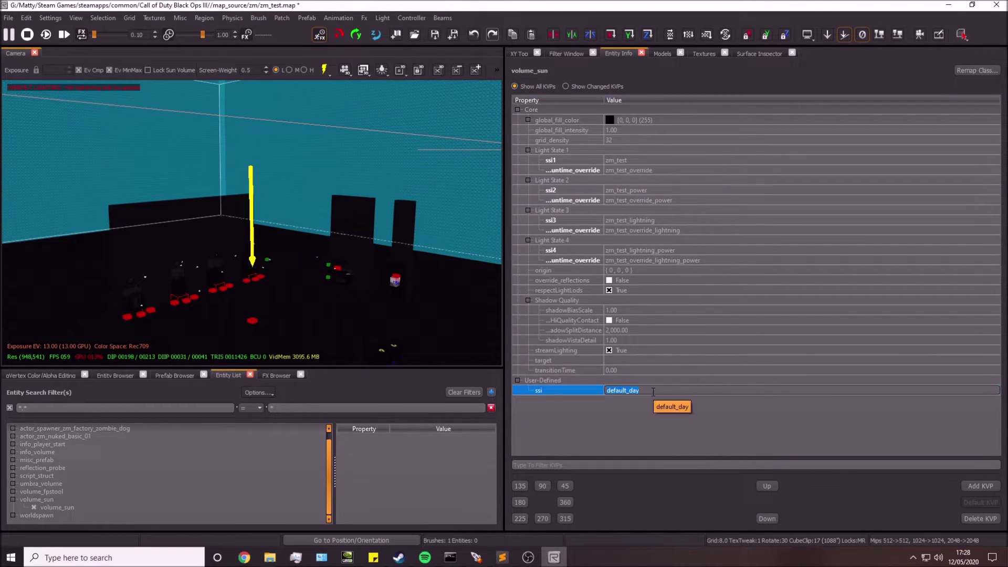
text(zm_test)
click(653, 402)
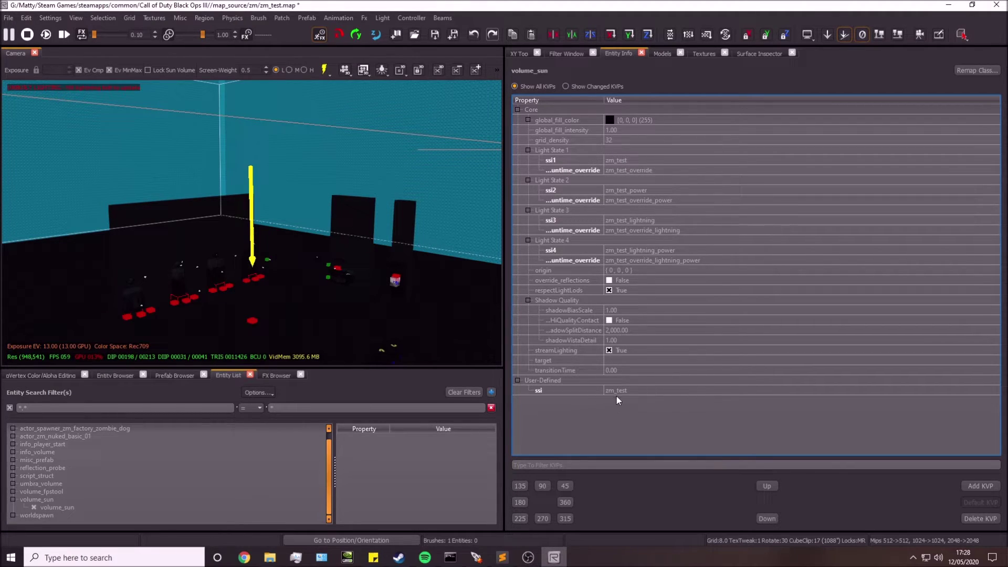
click(588, 391)
key(Escape)
key(ctrl+s)
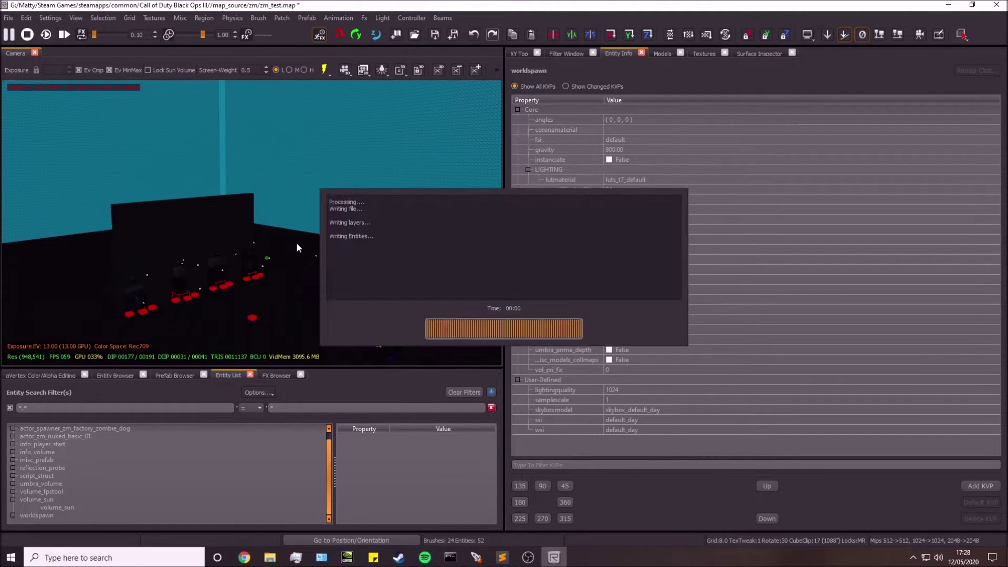
- View the map's available lighting states and close Radiant
click(74, 17)
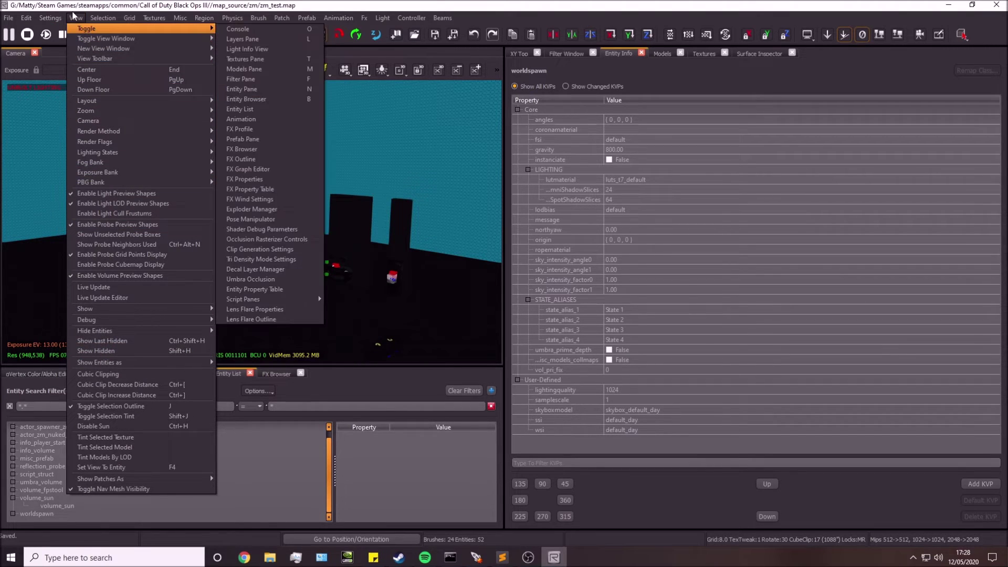
mouse_move(158, 151)
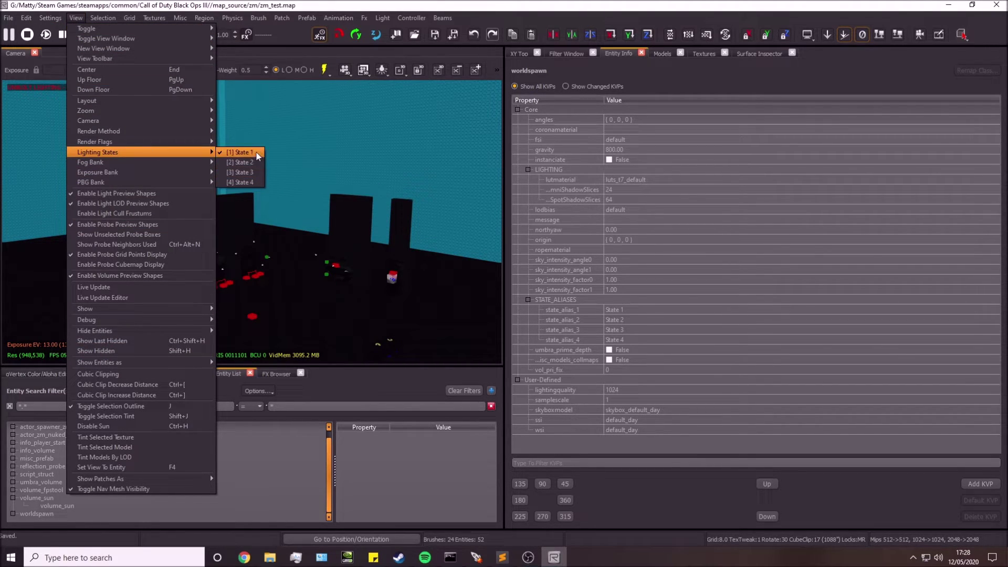
click(281, 178)
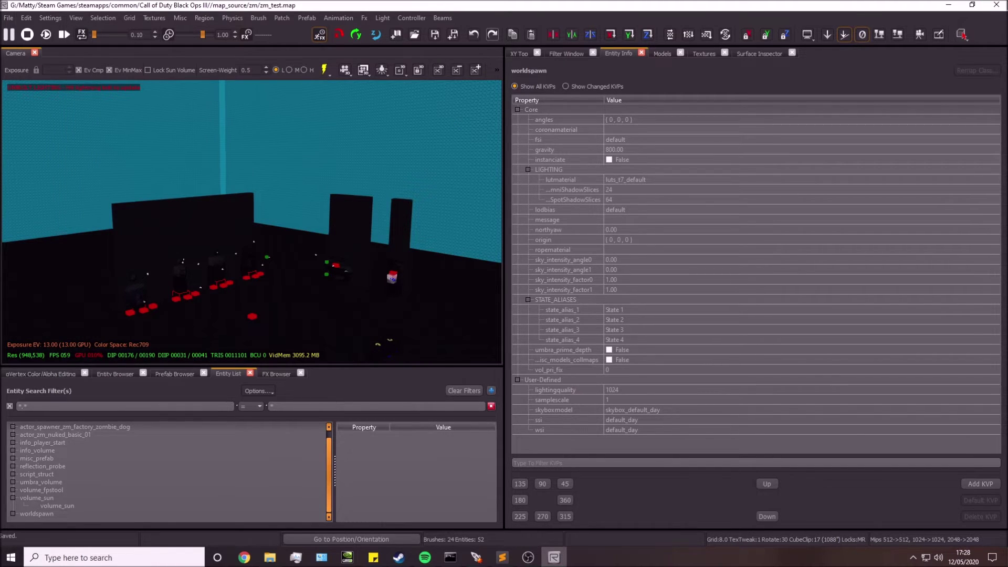
click(996, 5)
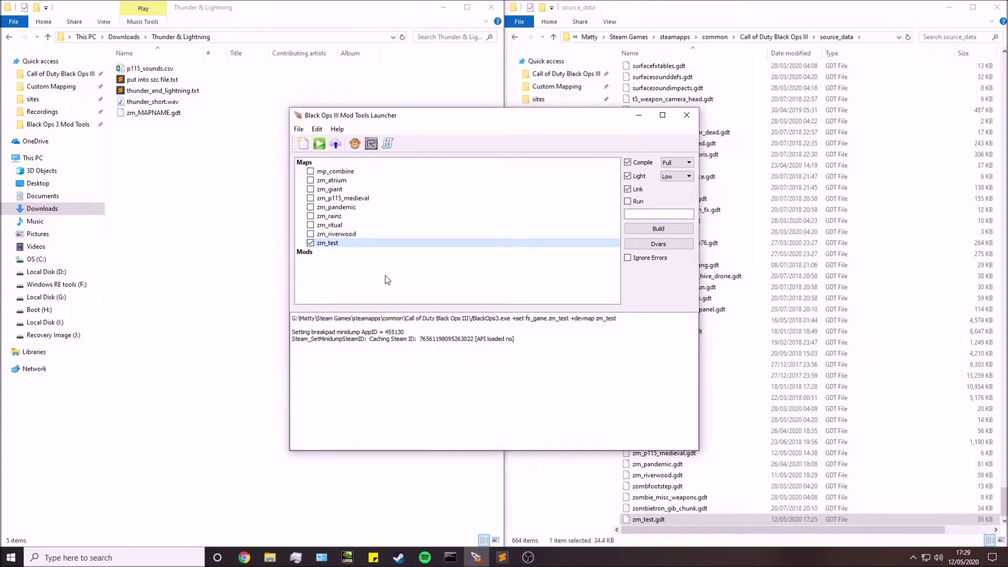
- Open zm_test.gsc from the usermaps\zm_test\scripts\zm folder in Sublime Text and maximize the editor
click(638, 115)
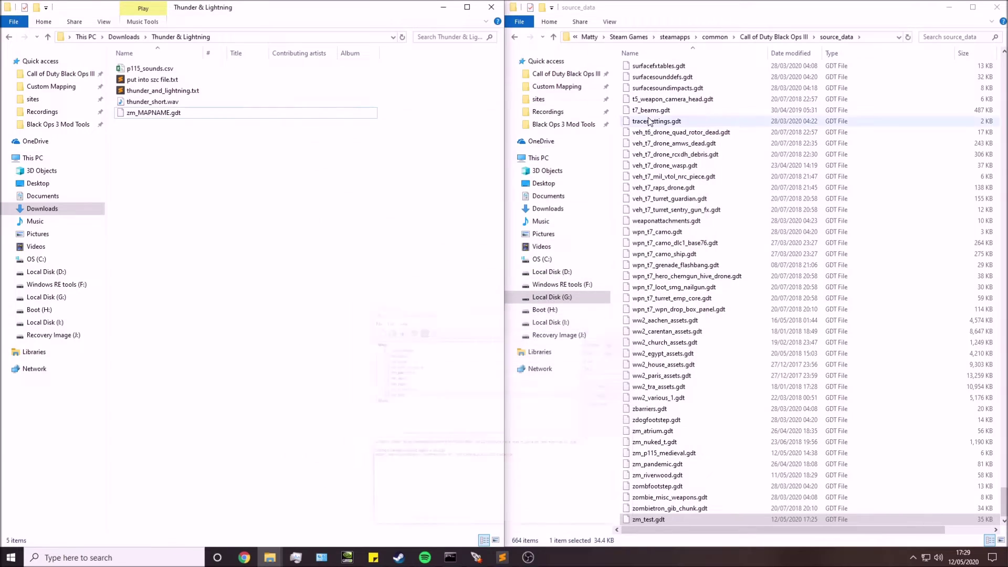
click(781, 37)
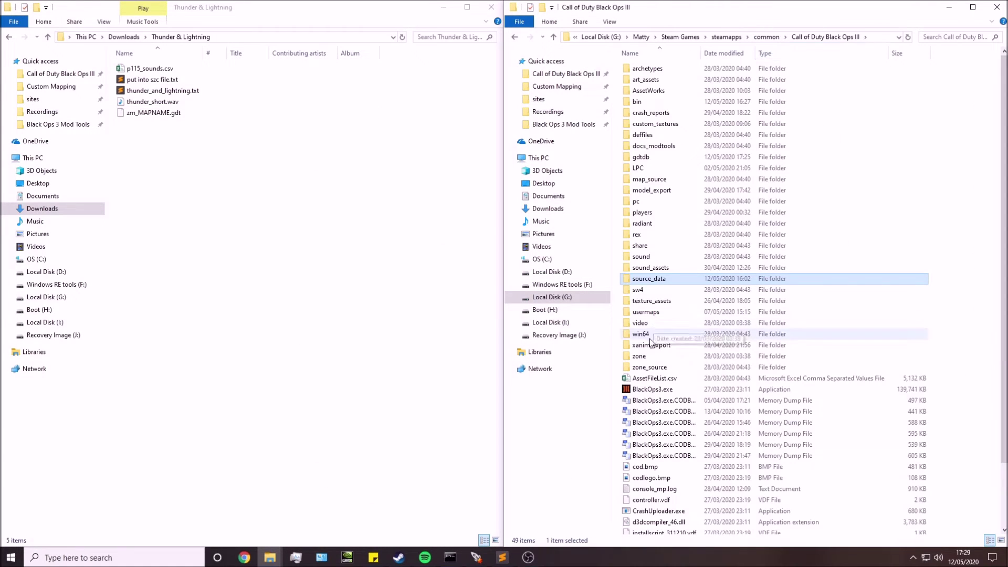
double_click(657, 313)
double_click(650, 156)
click(655, 90)
double_click(655, 91)
double_click(651, 69)
double_click(666, 79)
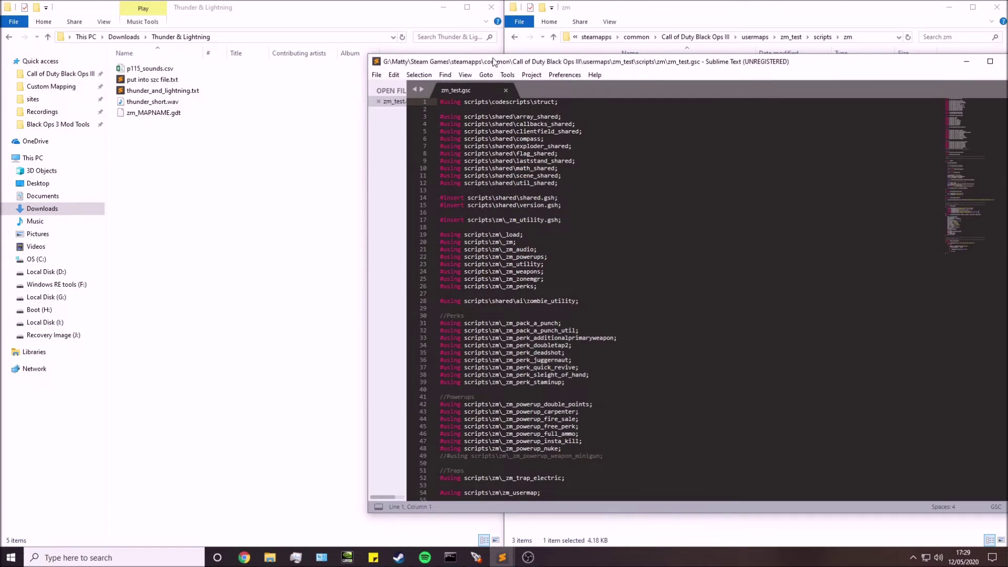
drag(497, 63, 300, 2)
- Open thunder_and_lightning.txt from the Thunder & Lightning folder and copy its opening Lighting states block through the MonitorPower thread call
mouse_move(270, 557)
click(241, 520)
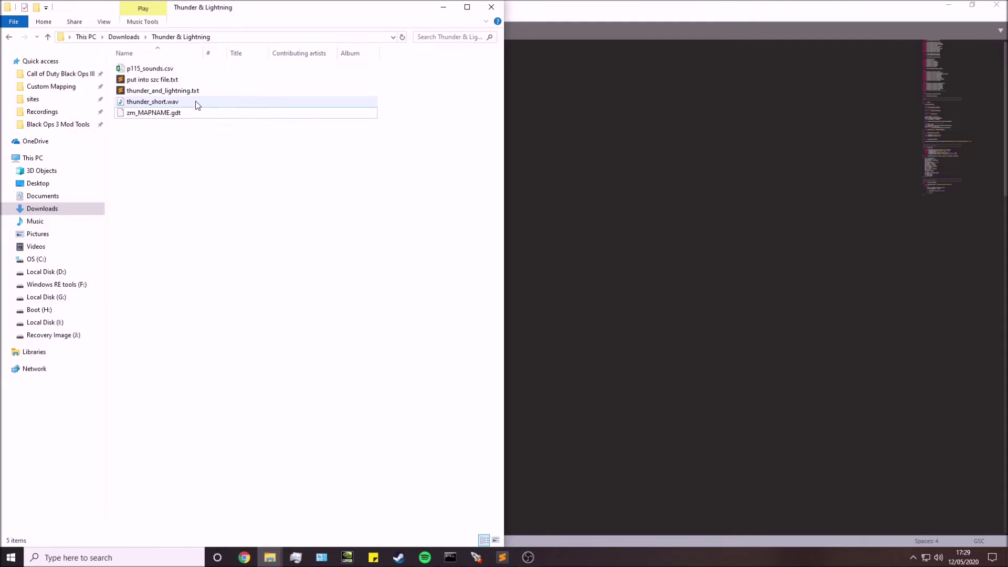
click(172, 95)
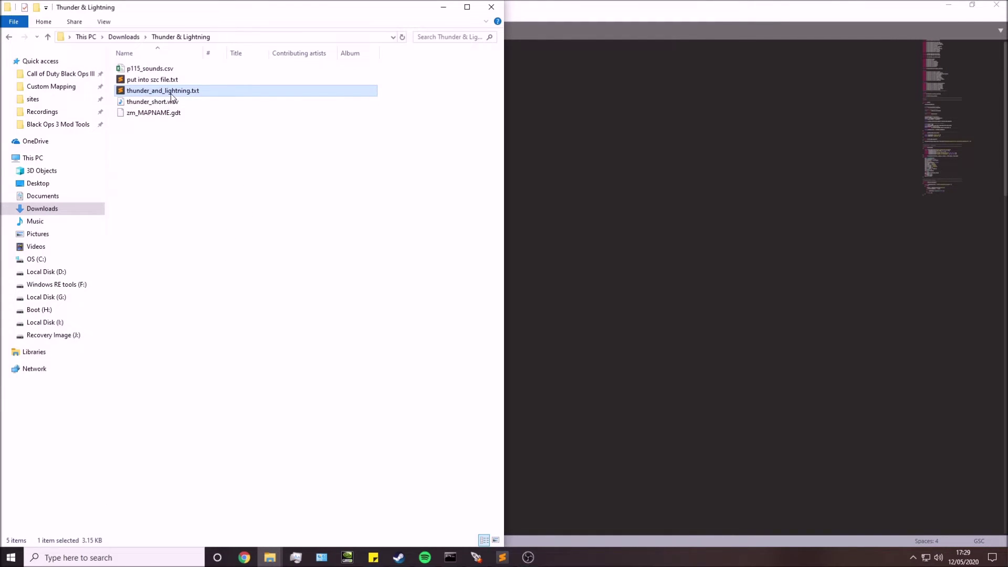
double_click(212, 94)
click(450, 177)
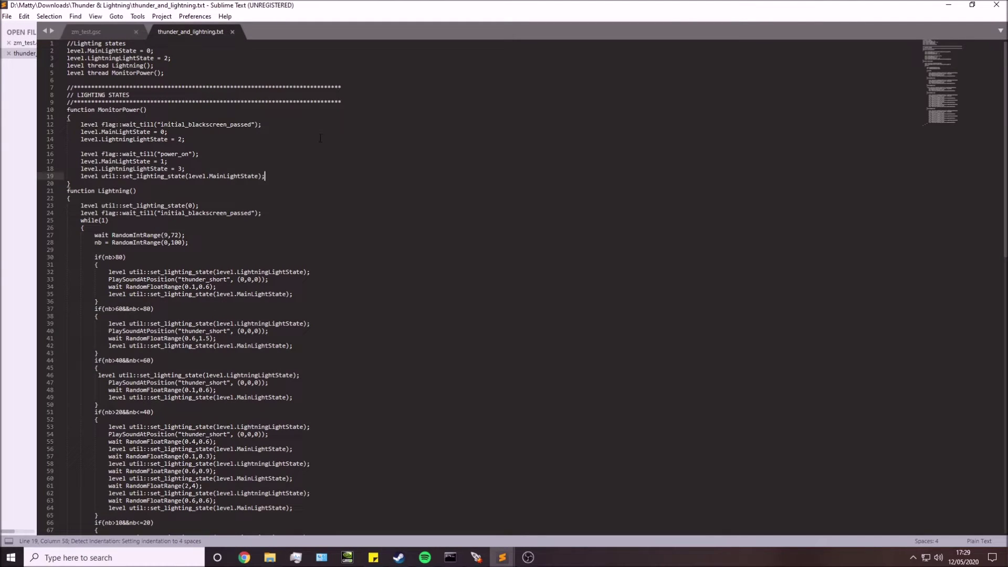
drag(175, 73, 59, 42)
key(ctrl+c)
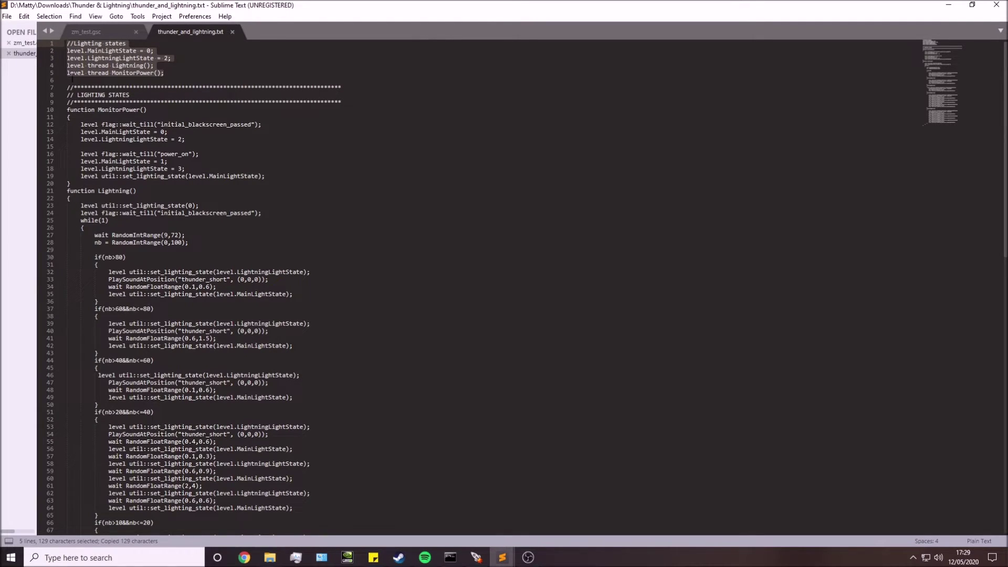
click(199, 65)
- Paste the Lighting states block below the IntroText call in main() of zm_test.gsc and indent its lines to match
click(109, 31)
scroll(230, 266, down, 2)
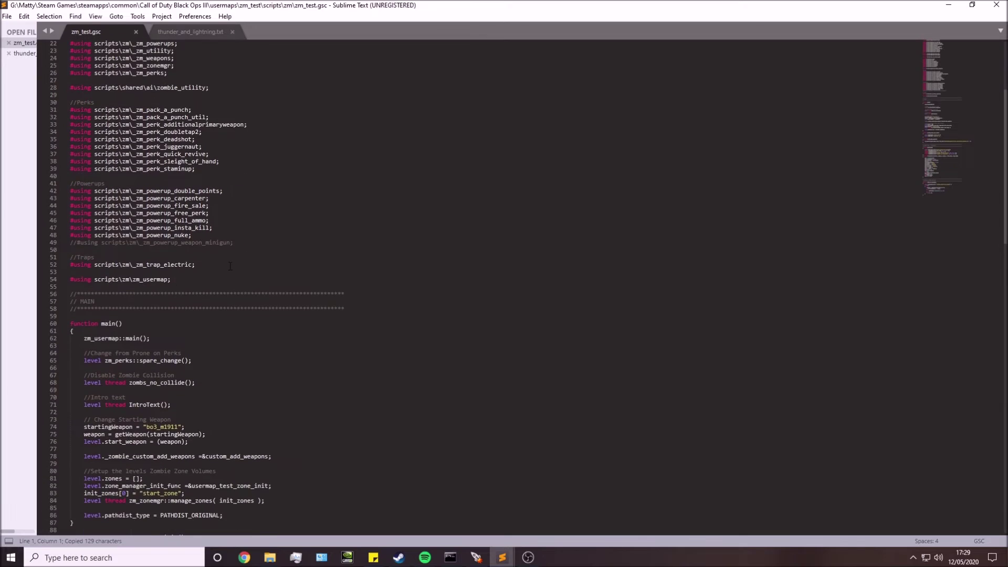
scroll(230, 266, down, 6)
click(177, 272)
key(Return)
key(Return)
key(ctrl+v)
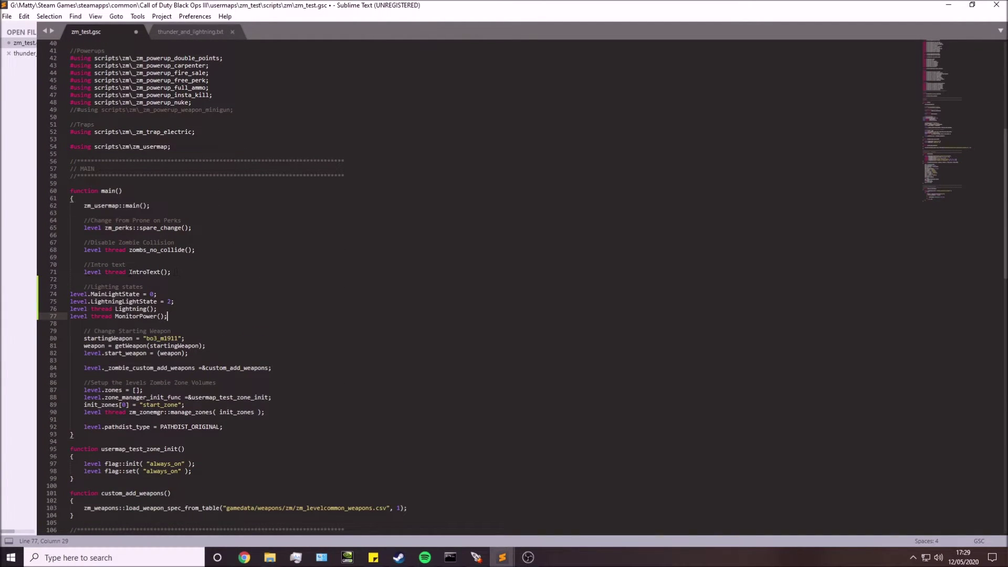
drag(179, 317, 70, 293)
key(Tab)
click(233, 291)
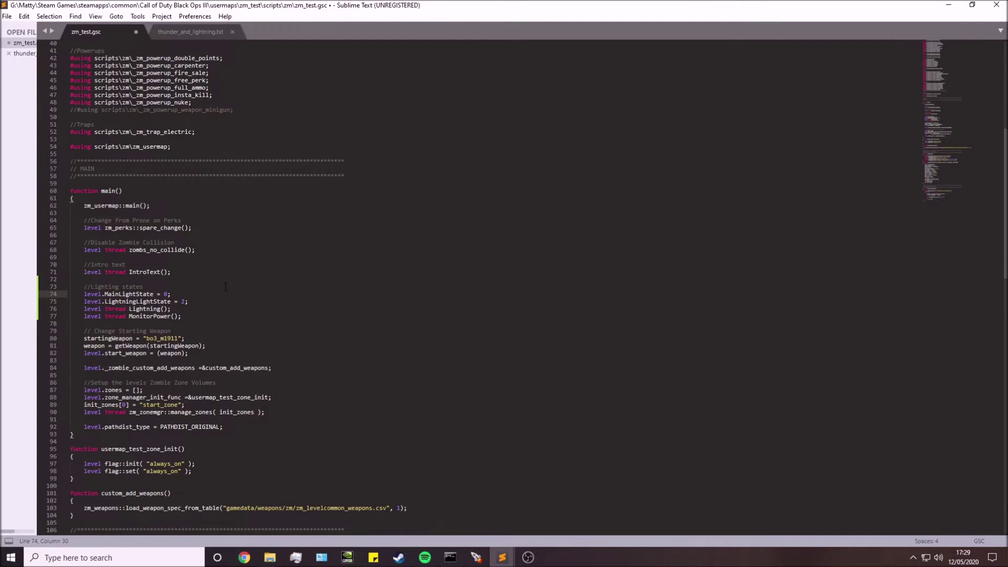
click(223, 277)
click(234, 270)
click(235, 132)
click(275, 302)
- Copy the LIGHTING STATES section with the MonitorPower and Lightning functions from thunder_and_lightning.txt
click(191, 32)
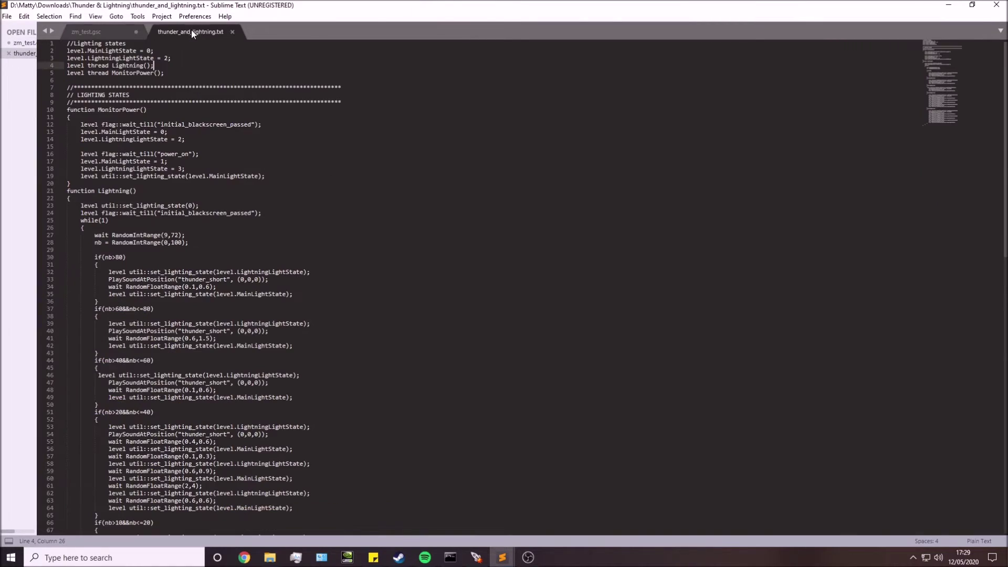
drag(67, 88, 123, 294)
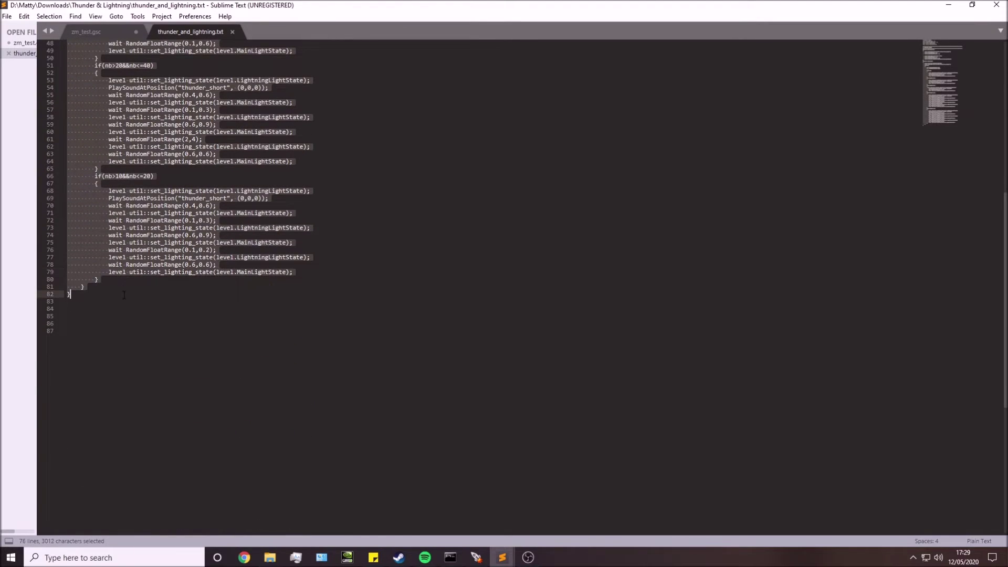
key(ctrl+c)
click(124, 294)
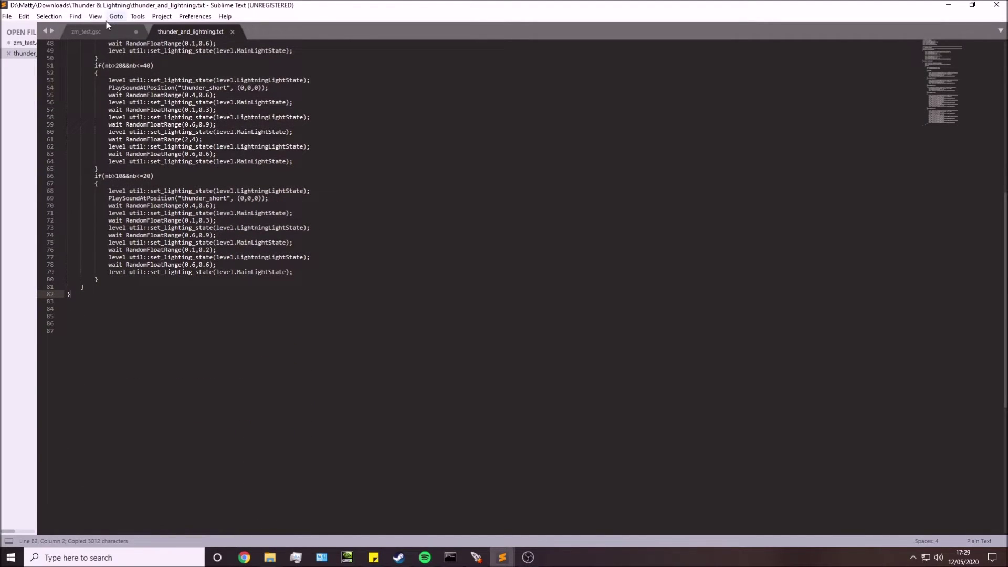
- Paste the MonitorPower and Lightning functions at the end of zm_test.gsc, below the zombs_no_collide function
click(114, 31)
scroll(124, 404, down, 18)
scroll(124, 405, down, 2)
click(109, 441)
key(Return)
key(Return)
key(ctrl+v)
- Review the MainLightState and LightningLightState assignments in main() of zm_test.gsc
scroll(221, 319, up, 7)
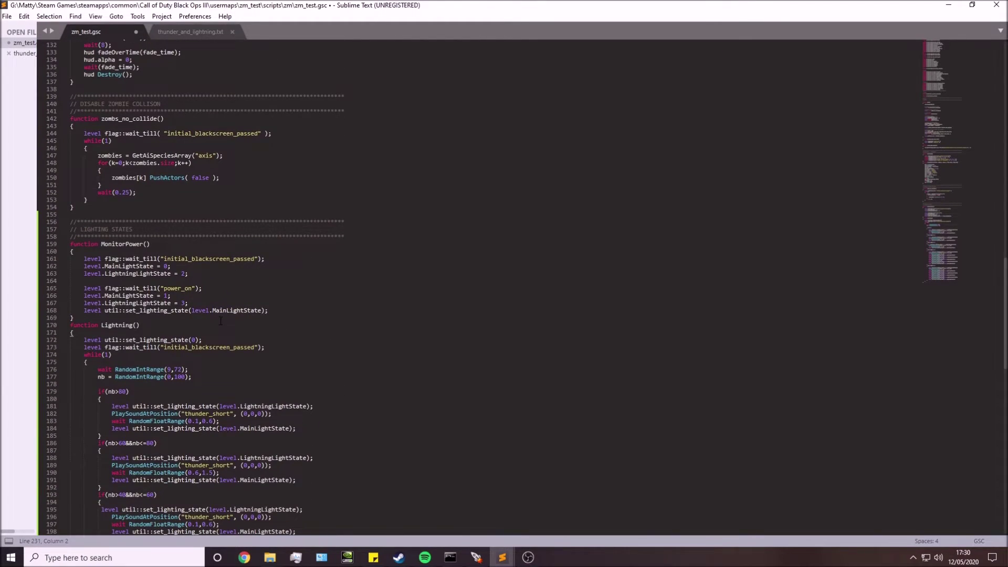
scroll(221, 321, up, 20)
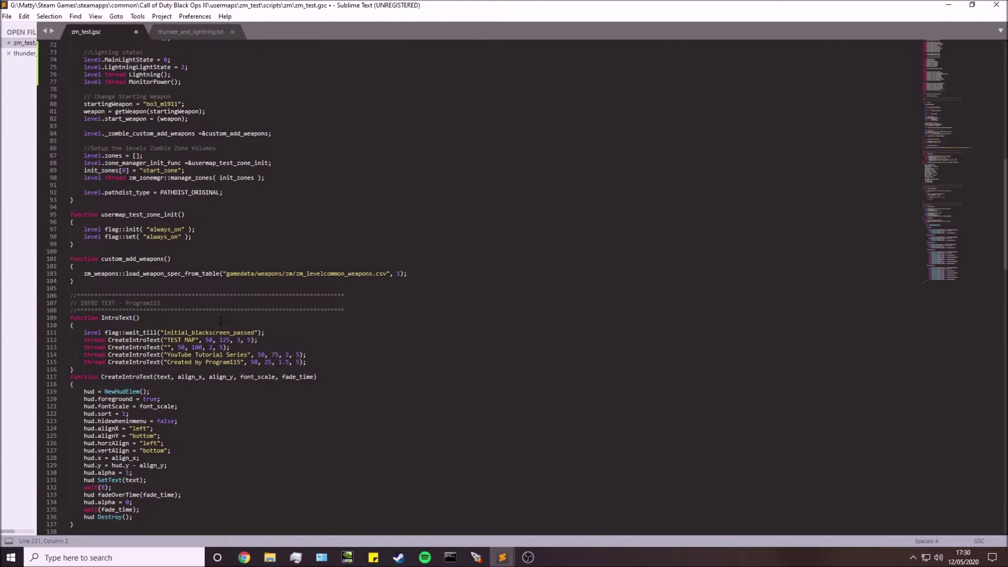
scroll(220, 321, up, 8)
scroll(216, 315, down, 3)
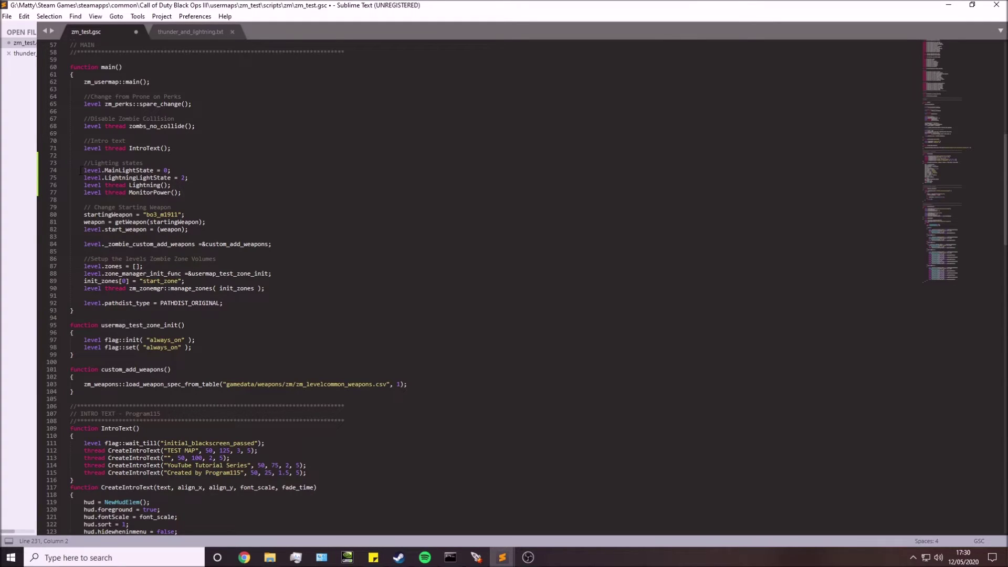
drag(183, 171, 91, 170)
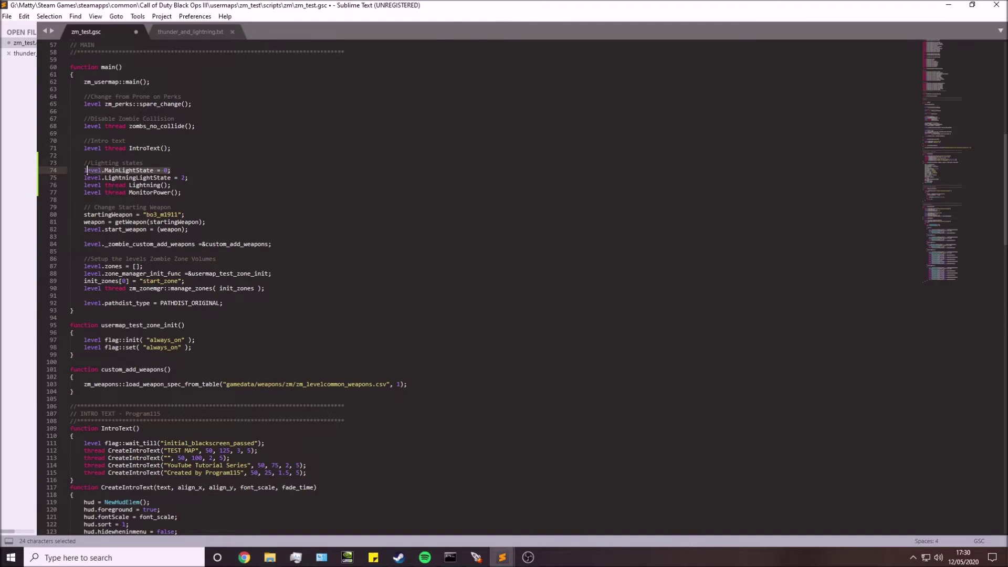
click(156, 178)
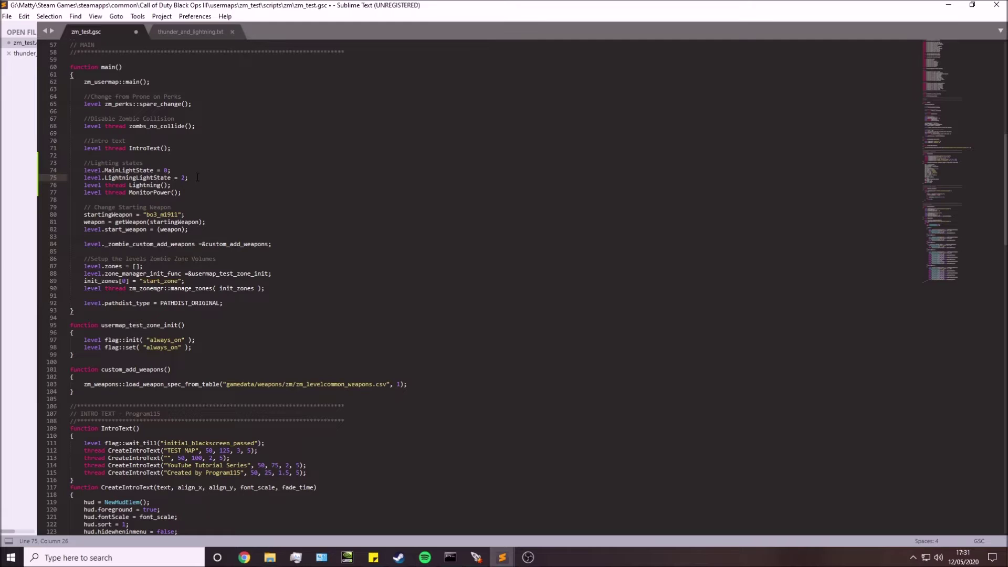
drag(197, 177, 86, 178)
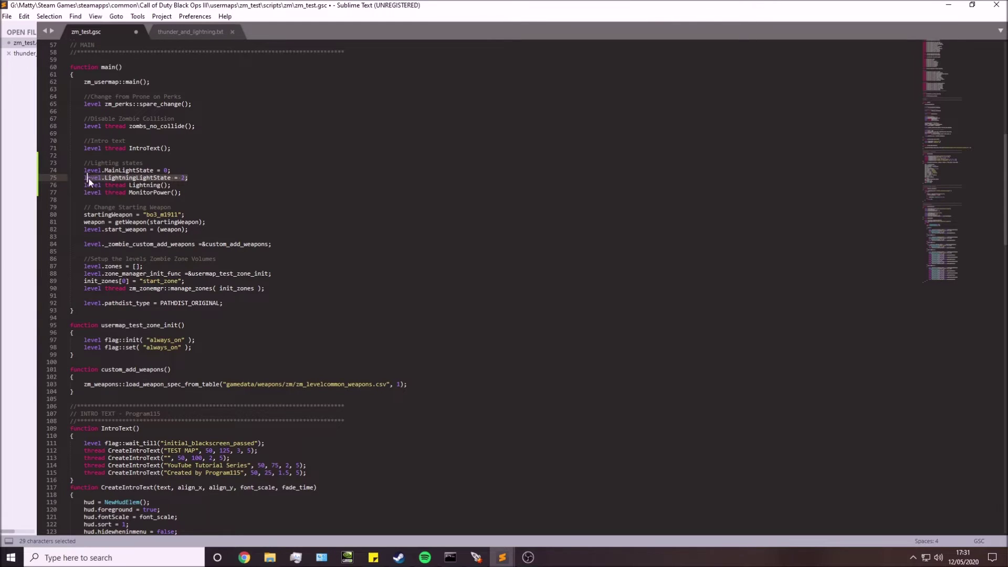
click(126, 170)
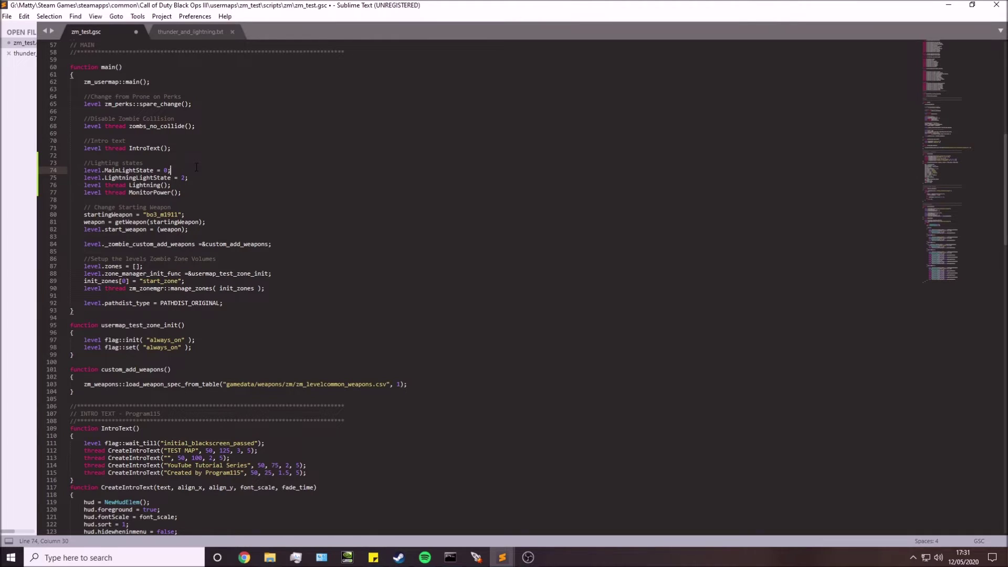
drag(175, 169, 136, 170)
click(172, 170)
key(shift+Left)
key(shift+Left)
click(170, 171)
click(224, 191)
scroll(309, 224, down, 4)
scroll(251, 189, up, 6)
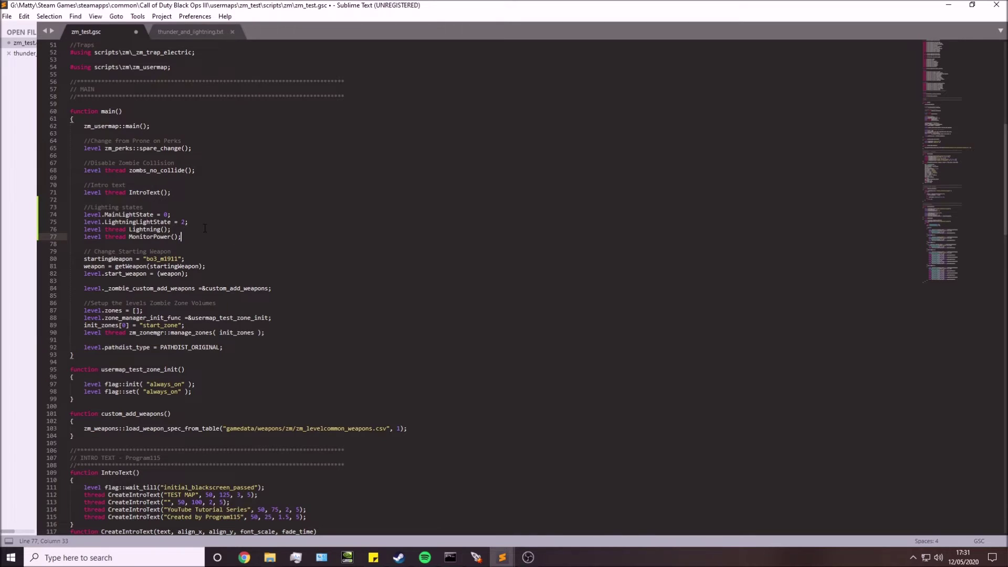
click(176, 215)
drag(175, 215, 83, 216)
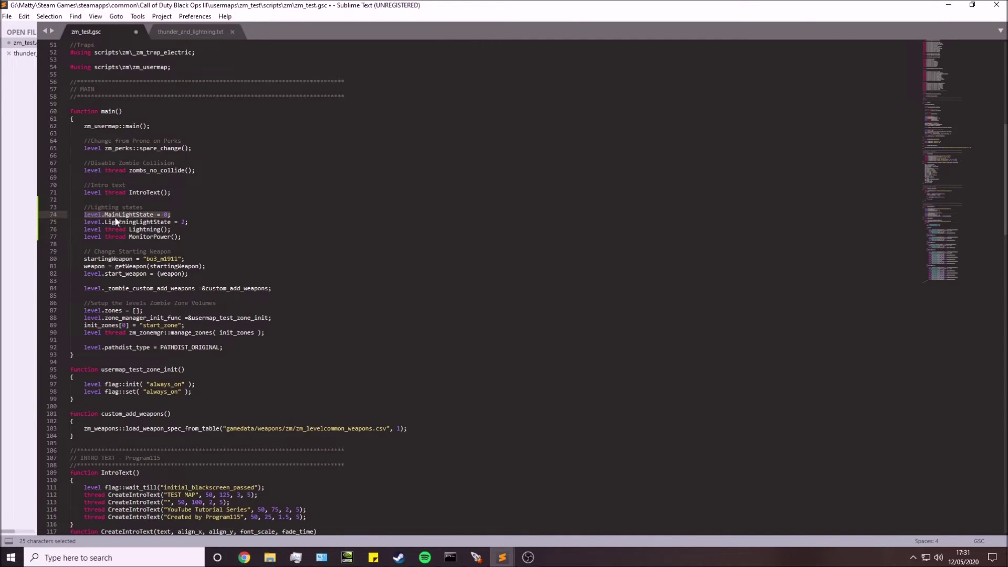
- Review the LightningLightState assignment and the Lightning and MonitorPower thread calls in main() of zm_test.gsc
drag(188, 221, 83, 222)
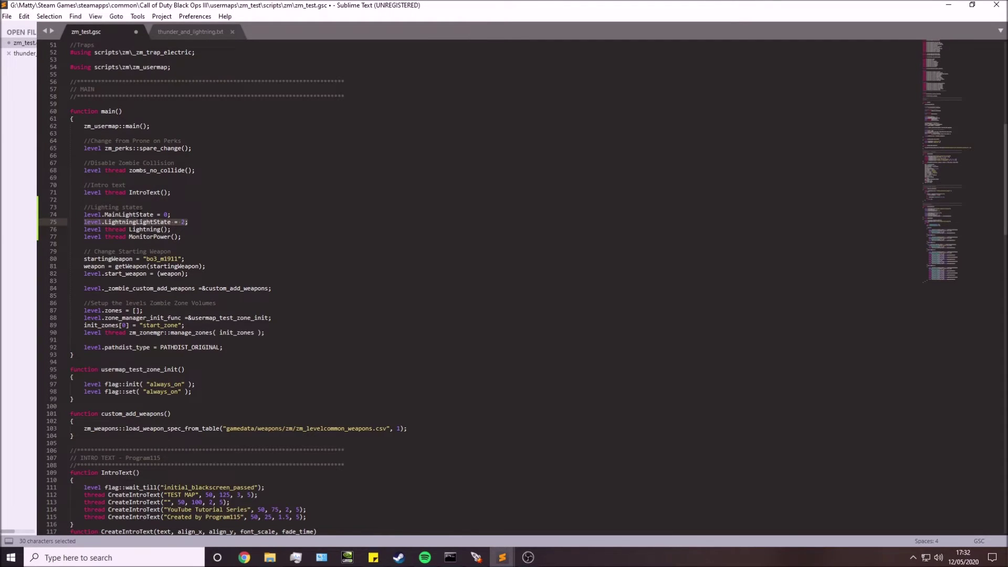
click(203, 219)
click(213, 229)
scroll(183, 236, down, 1)
drag(83, 207, 147, 208)
click(147, 208)
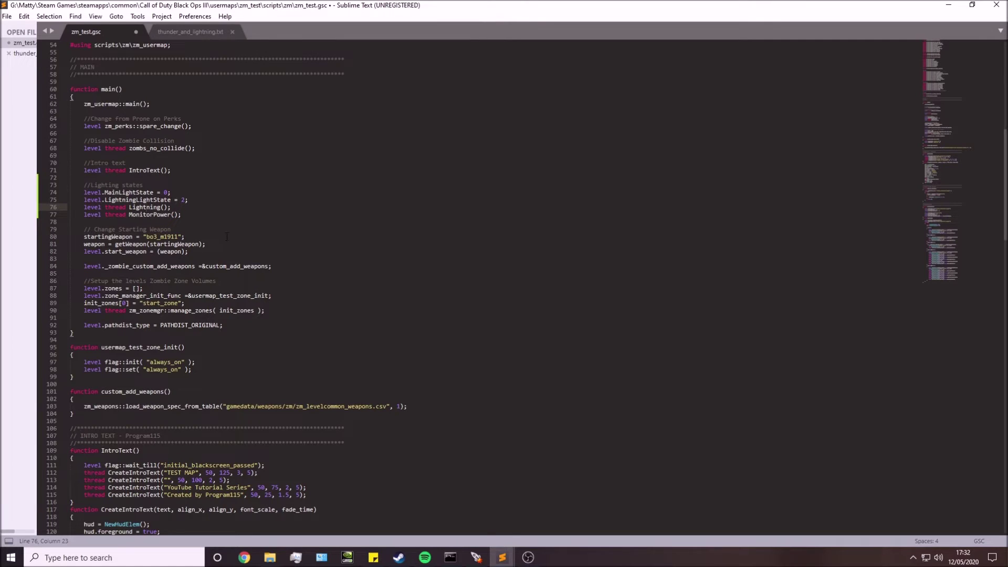
- Examine the MonitorPower function, comparing the MainLightState and LightningLightState assignments before and after the power_on flag
scroll(252, 245, down, 13)
scroll(252, 245, down, 18)
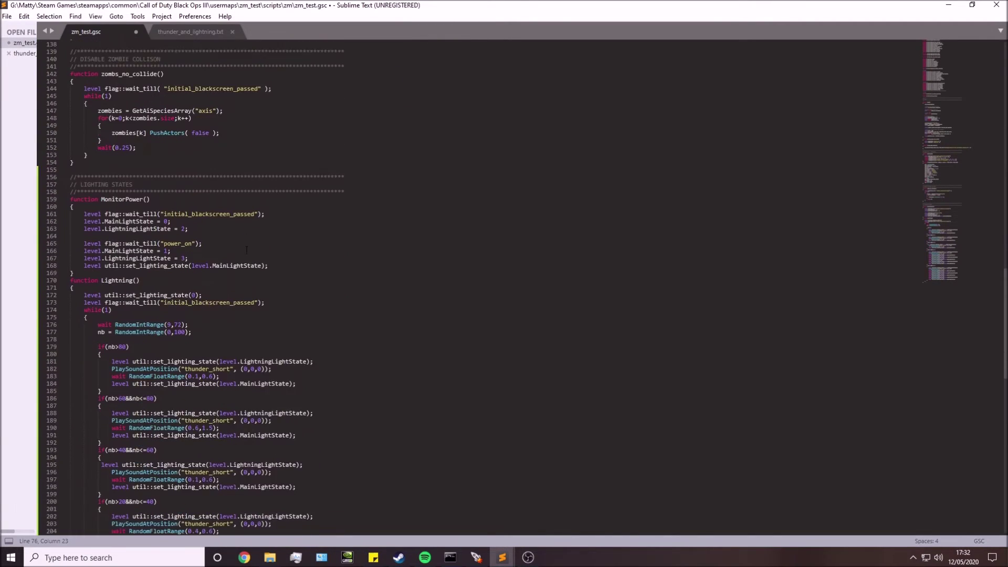
drag(79, 141, 77, 179)
click(226, 175)
drag(187, 163, 88, 156)
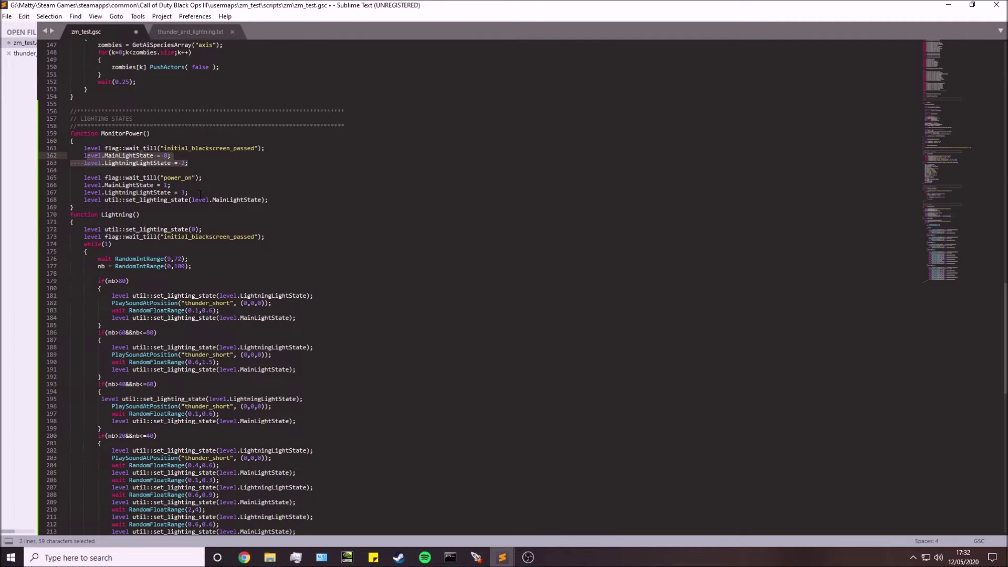
drag(200, 194, 87, 194)
click(122, 185)
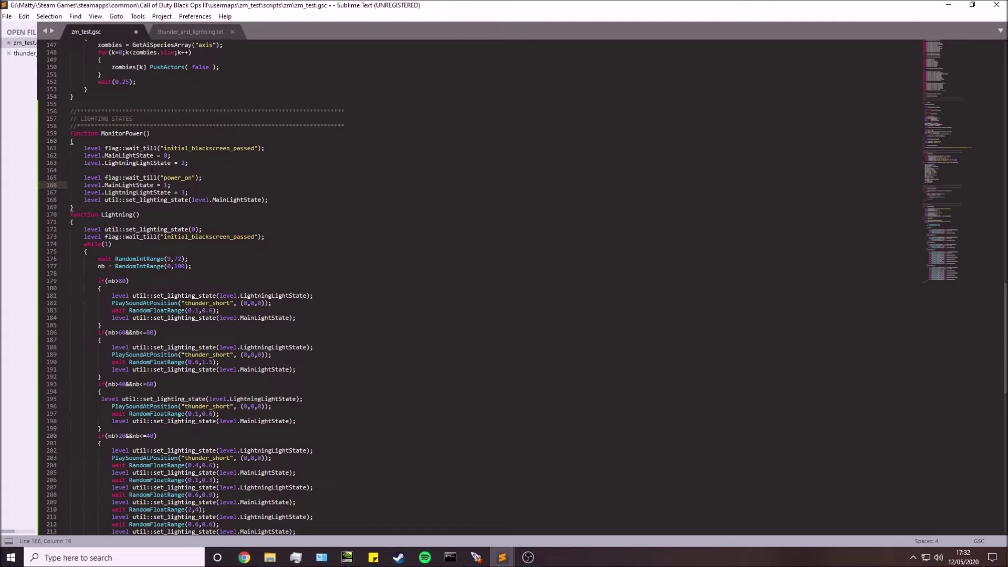
double_click(166, 155)
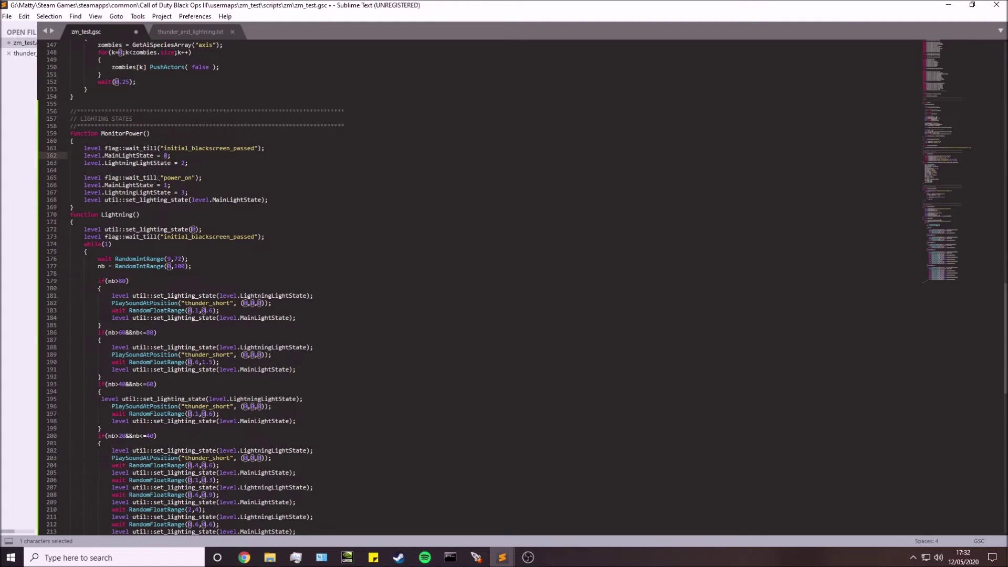
click(171, 184)
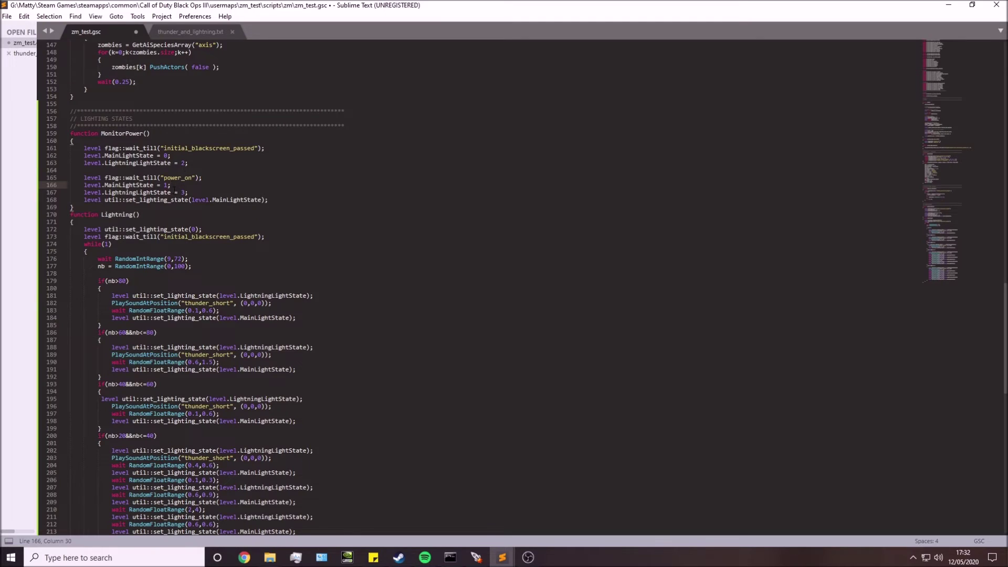
drag(170, 185, 84, 185)
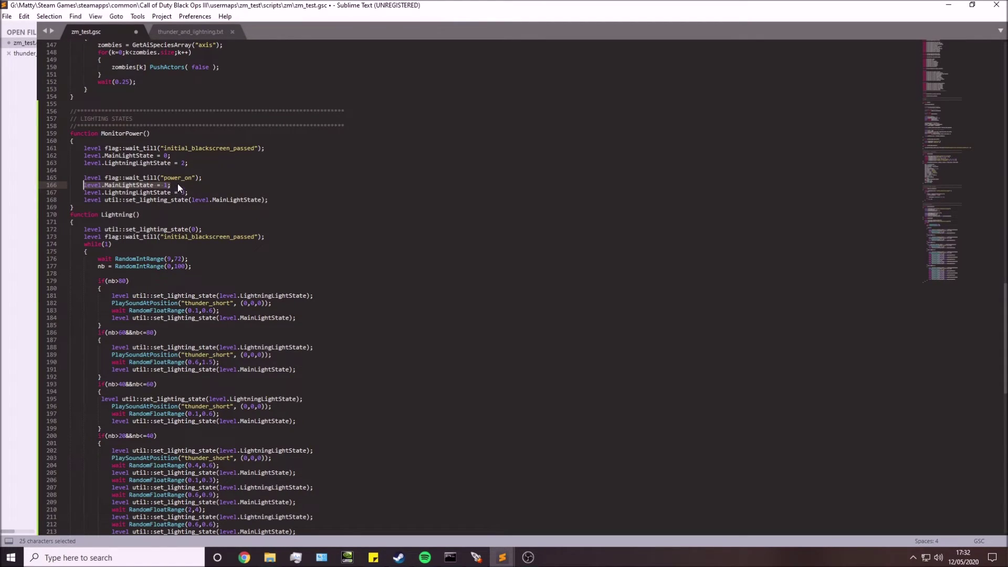
drag(188, 192, 84, 192)
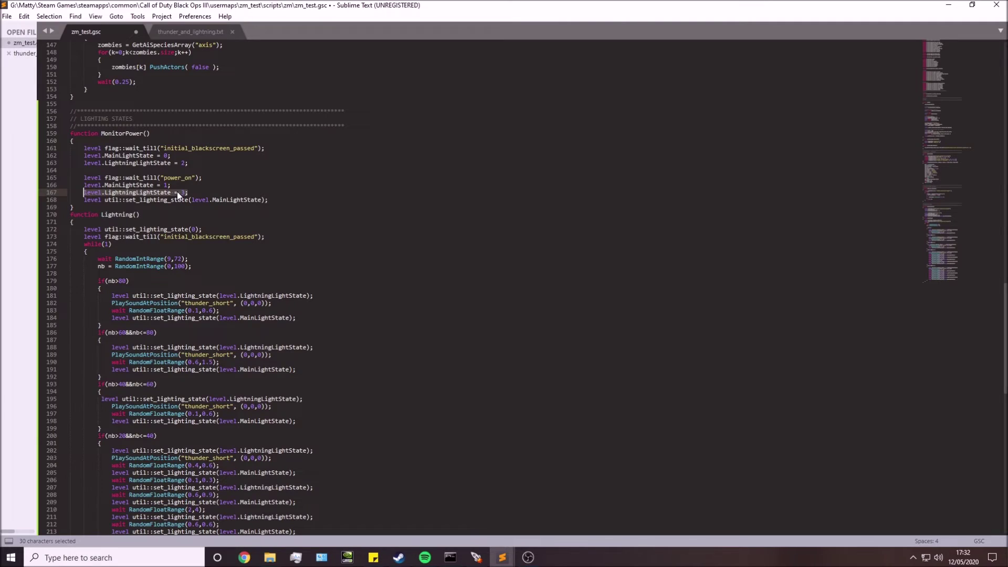
click(216, 190)
click(143, 156)
click(138, 162)
click(171, 163)
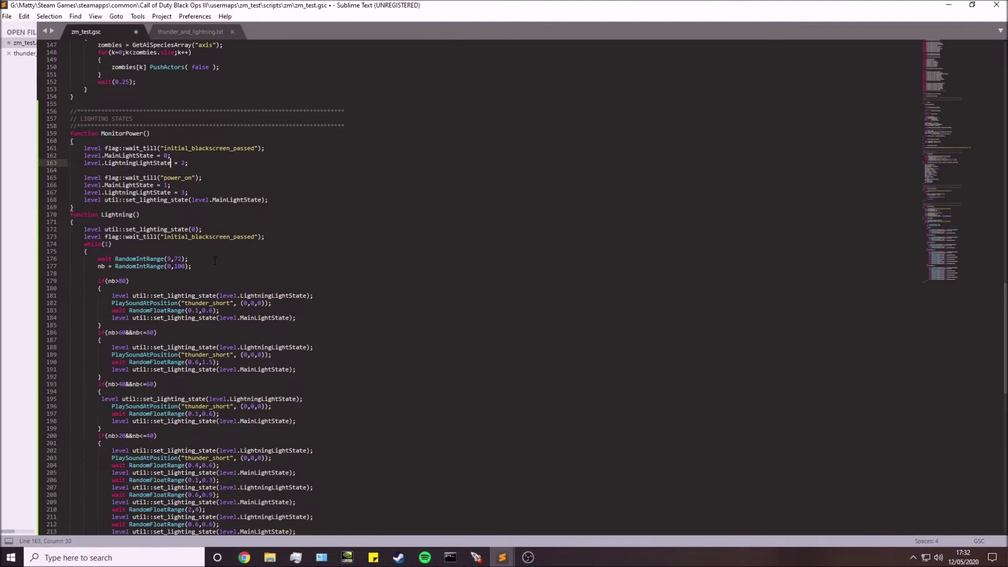
- Examine how the Lightning function switches between LightningLightState and MainLightState across its random if-blocks
scroll(215, 260, down, 1)
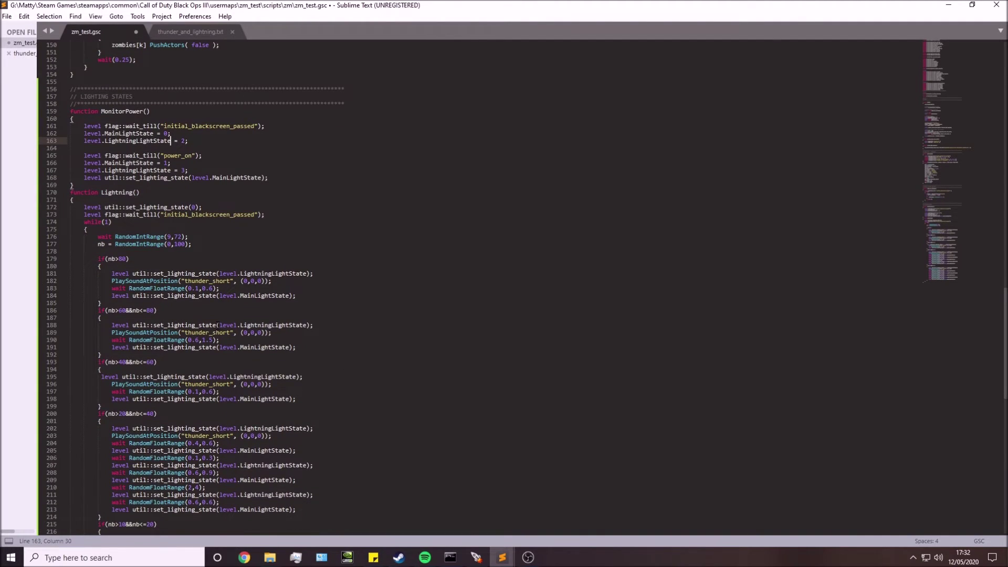
drag(219, 325, 307, 325)
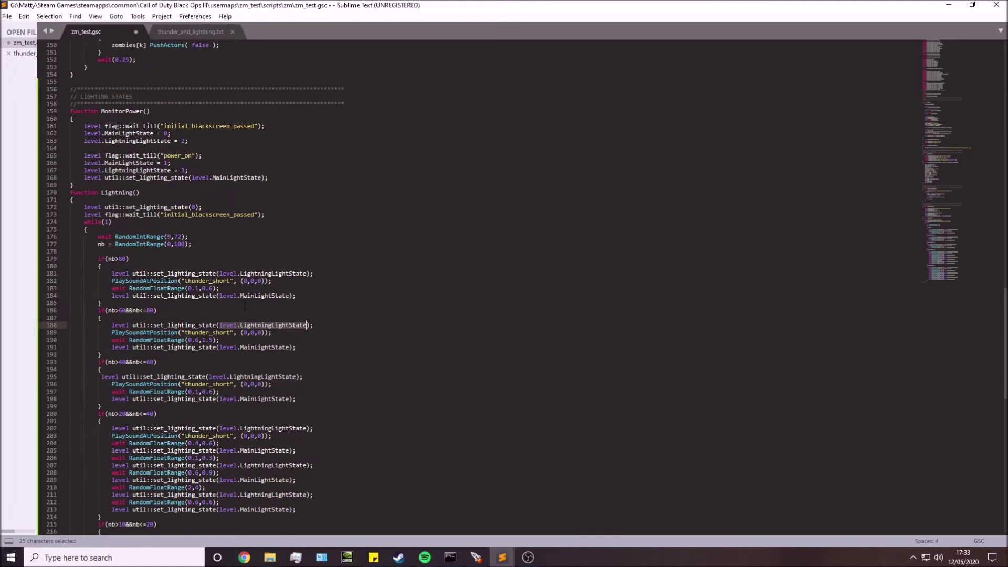
click(338, 325)
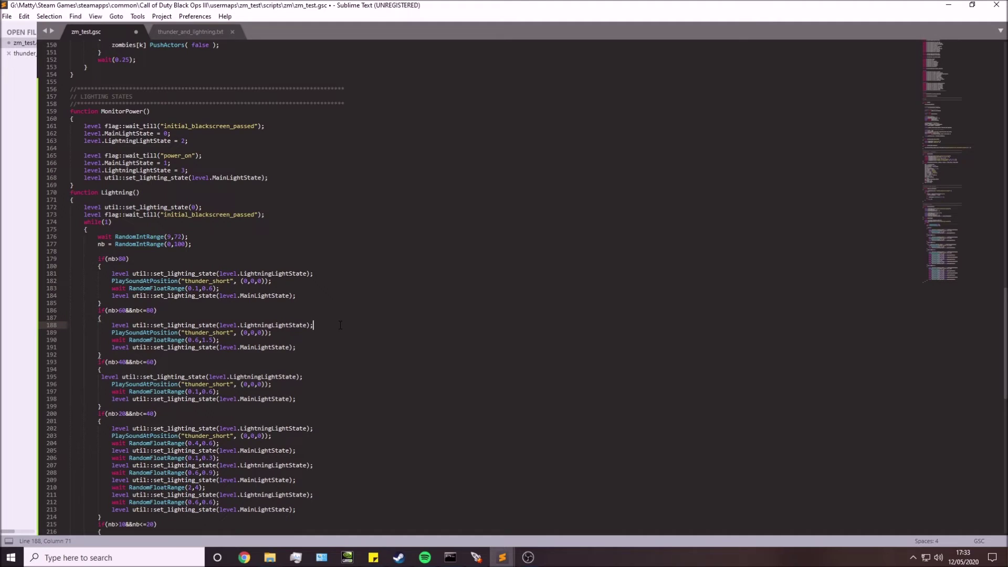
scroll(344, 324, down, 3)
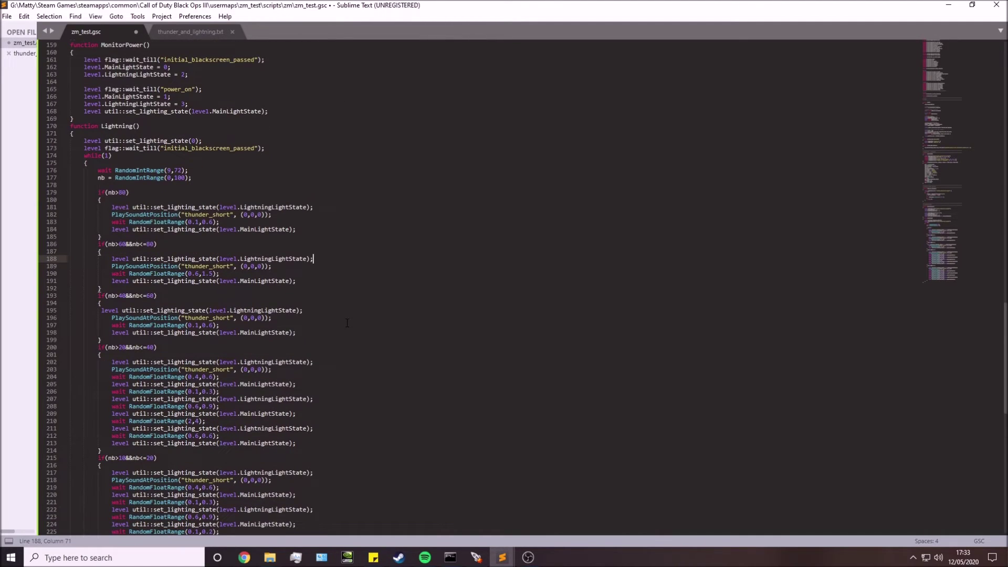
scroll(347, 322, down, 6)
scroll(315, 236, up, 9)
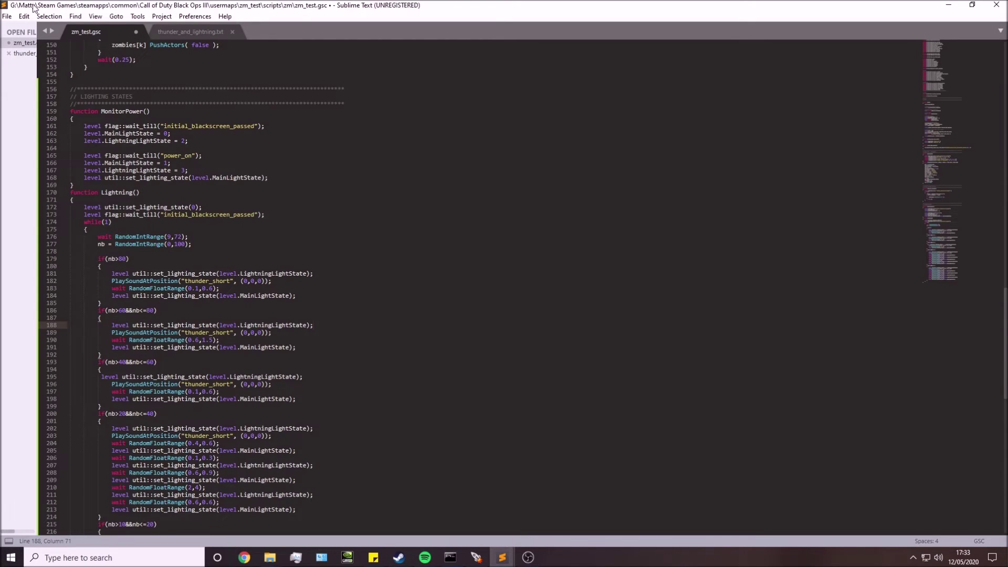
- Save zm_test.gsc with the added lighting scripts
click(7, 16)
click(46, 99)
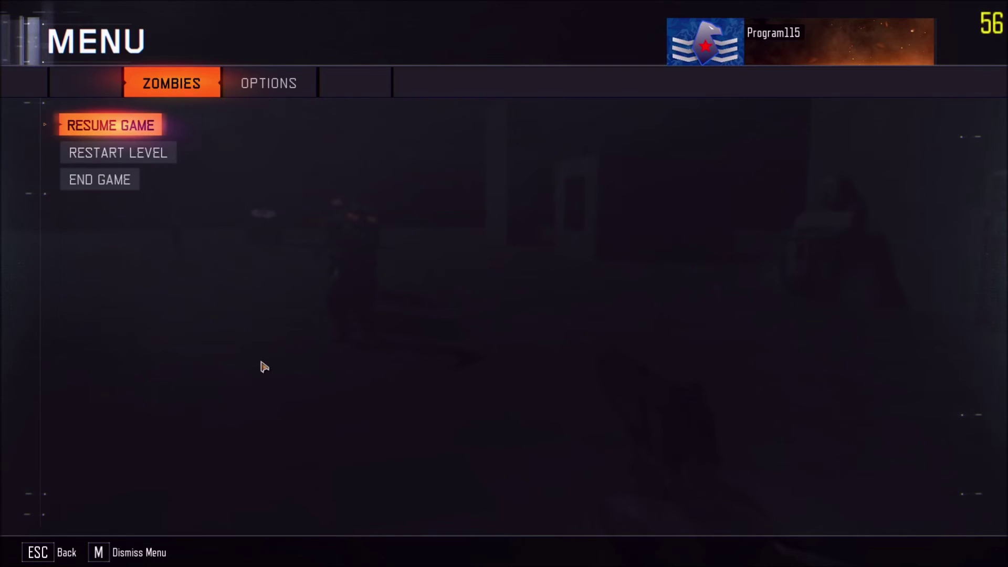
- Resume the test map in Black Ops III, roam the area to check the sky and lighting for lightning, and pause the game
key(Escape)
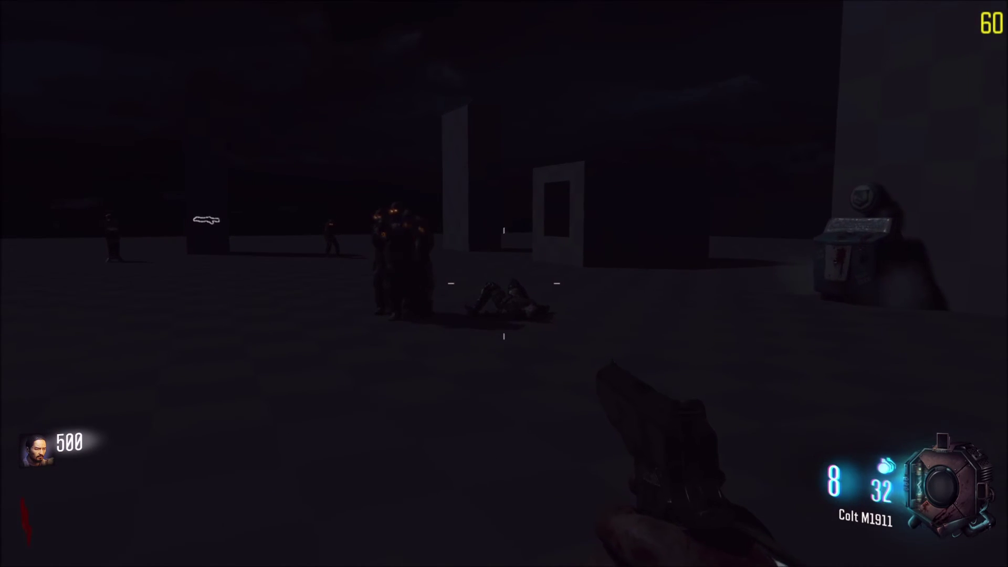
key(w)
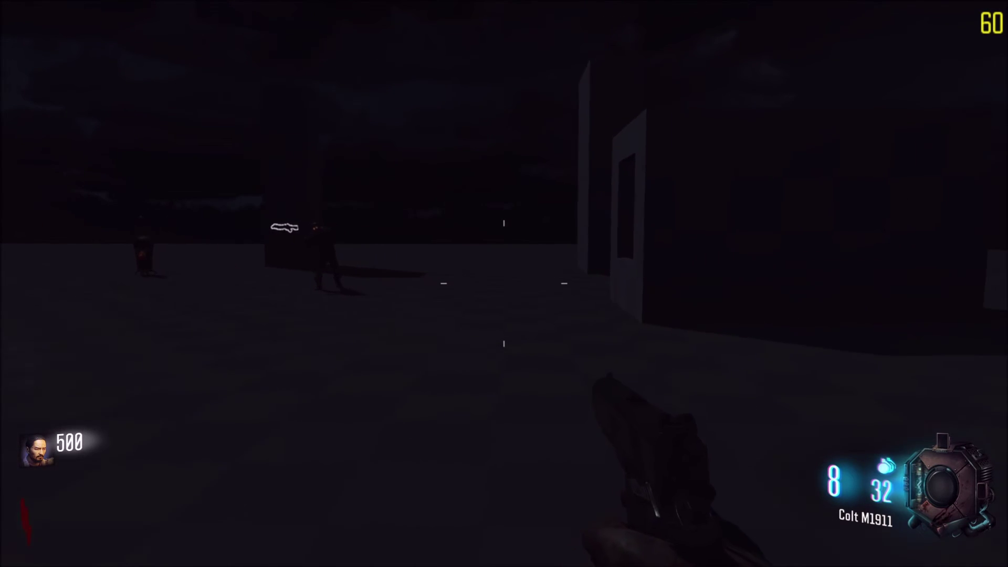
key(w)
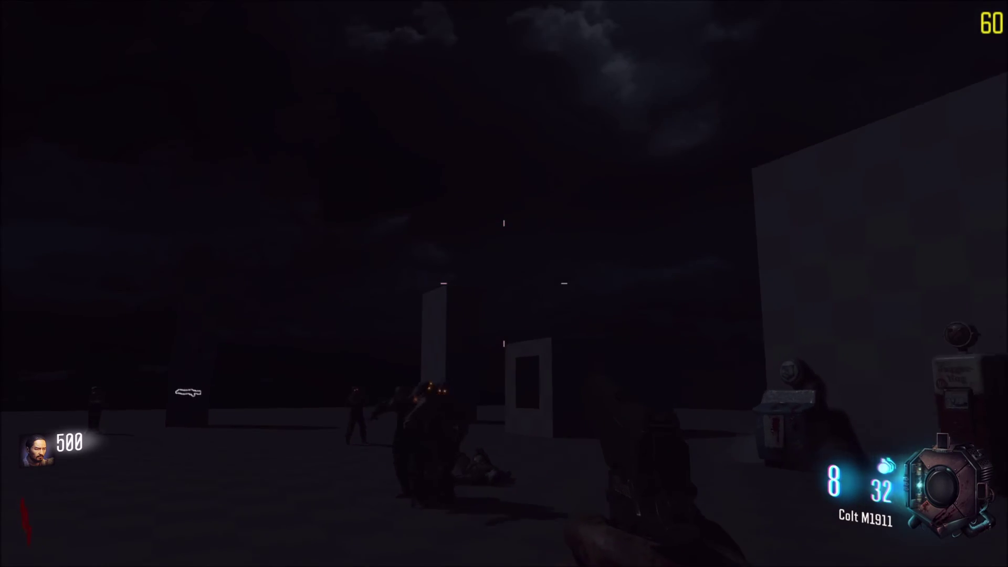
key(w)
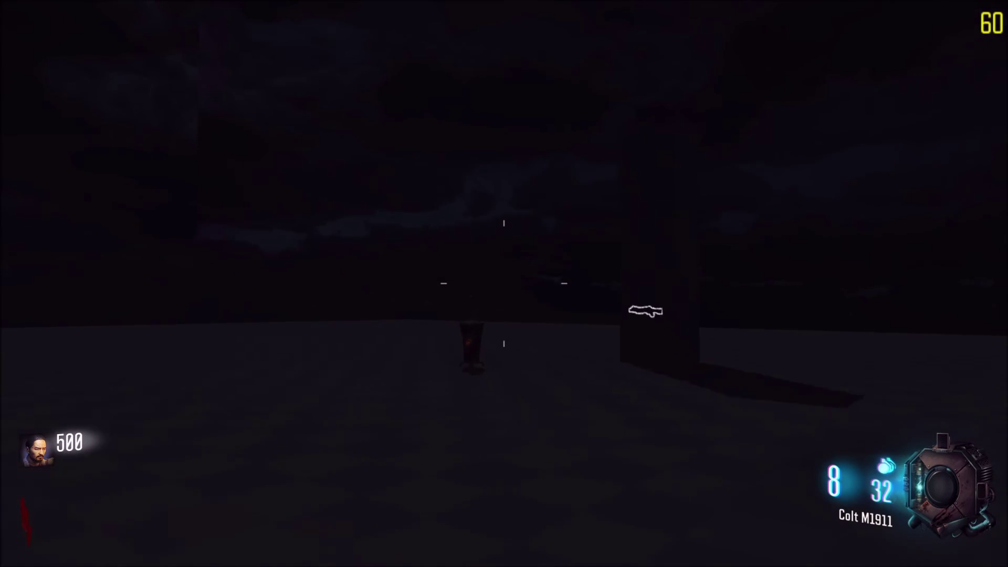
key(w)
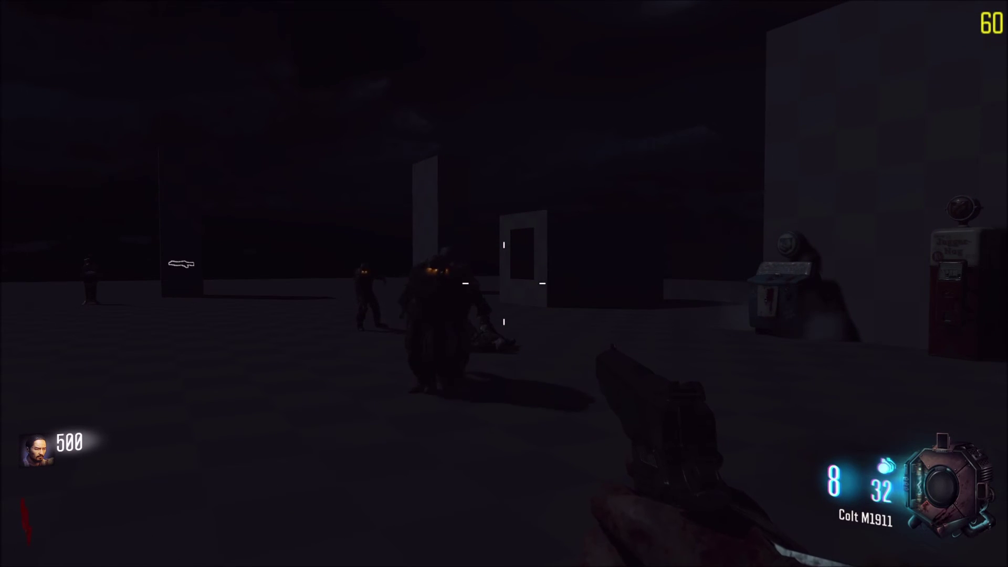
key(s)
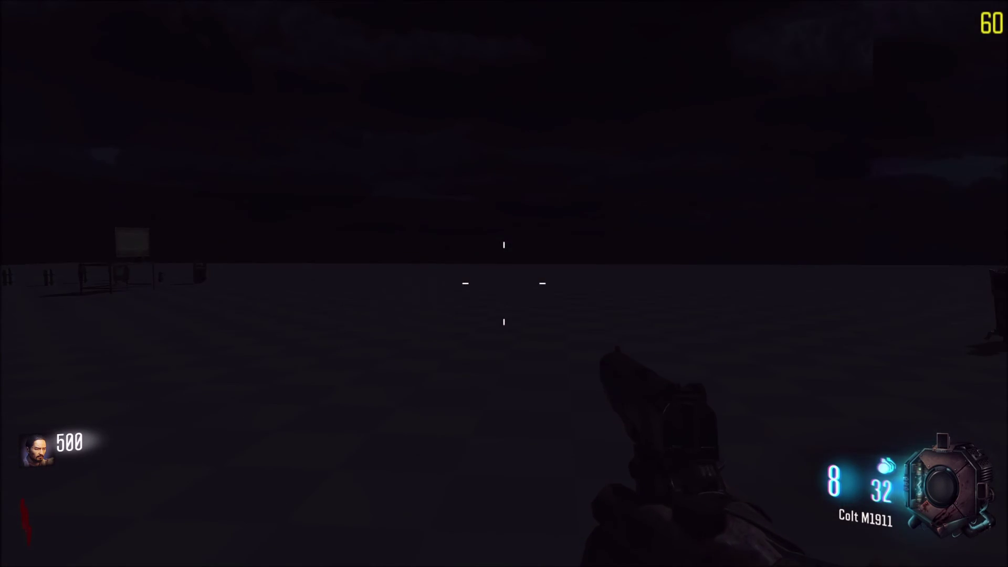
key(w)
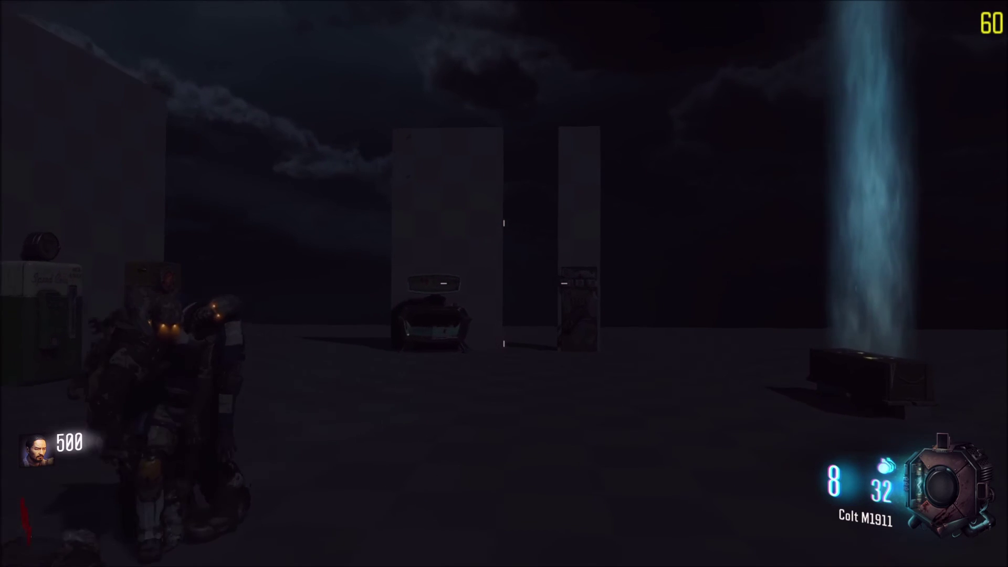
key(s)
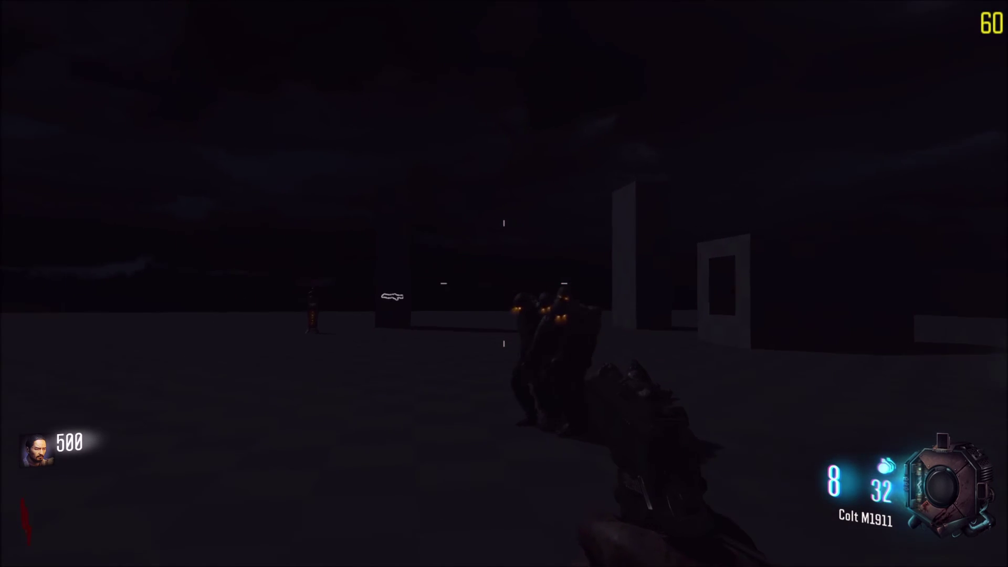
key(w)
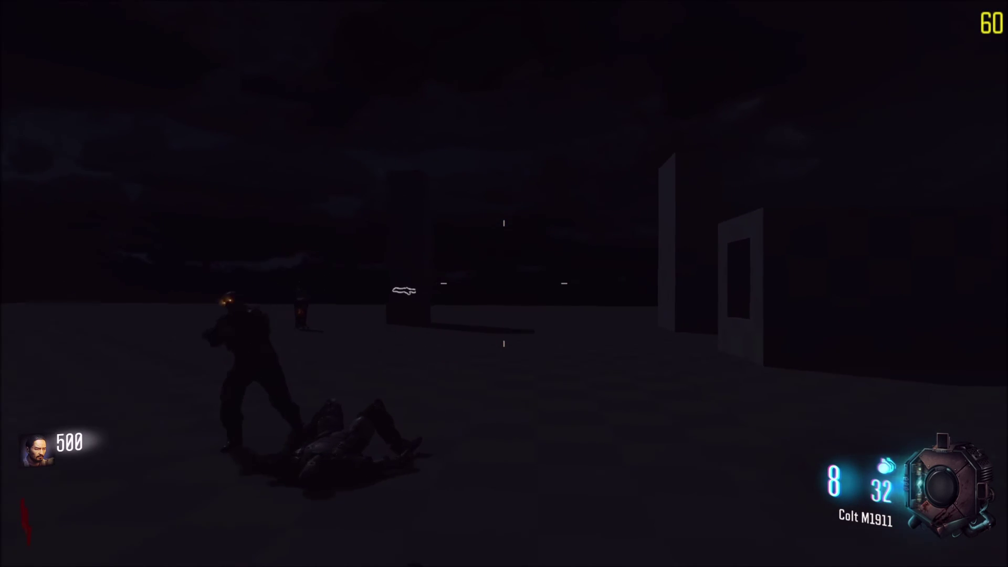
key(w)
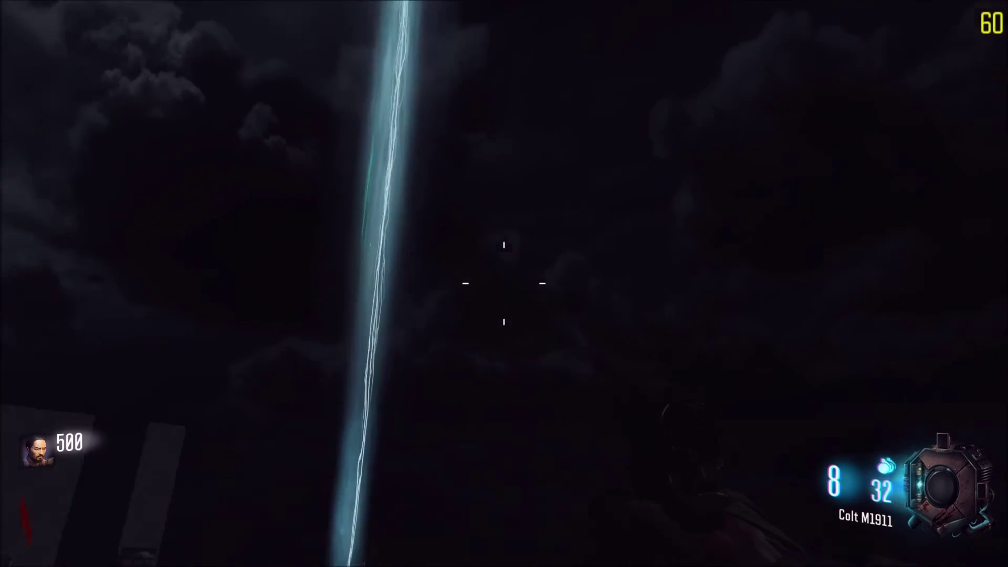
key(w)
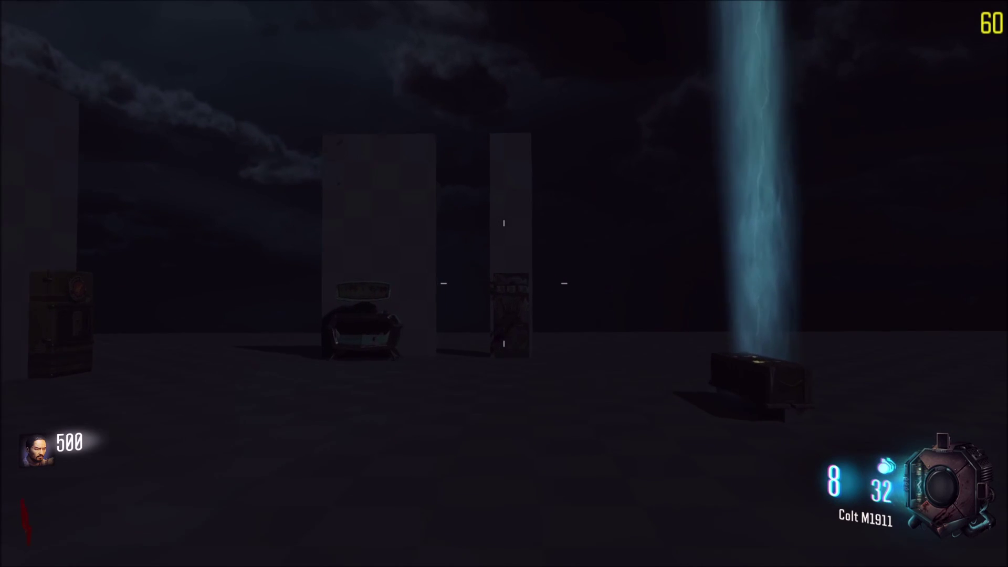
key(c)
key(s)
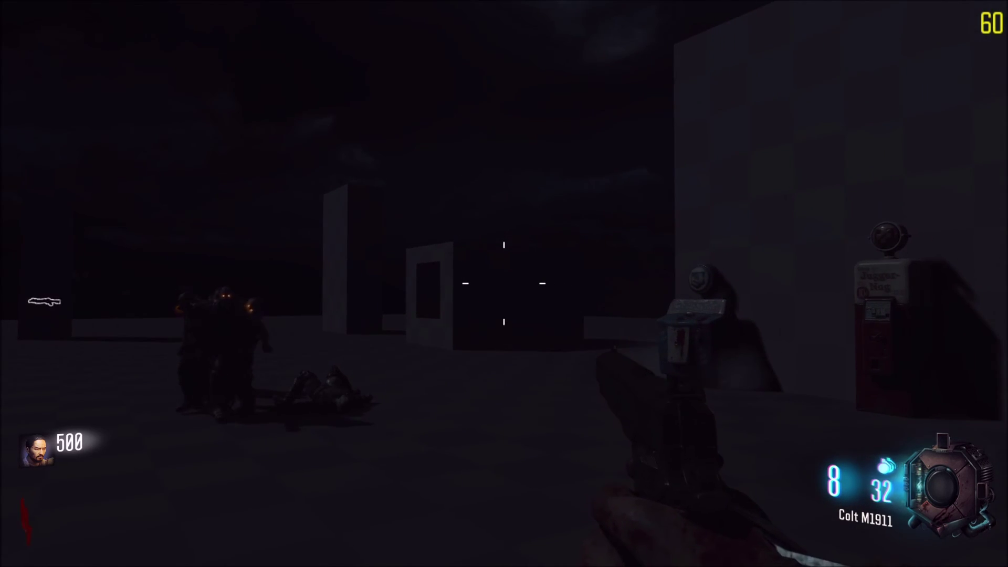
key(w)
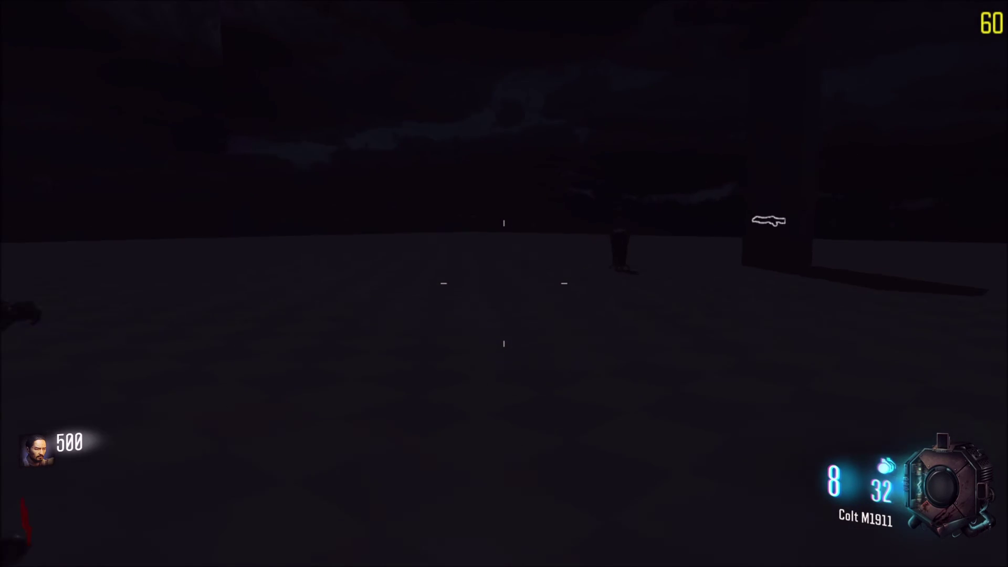
key(w)
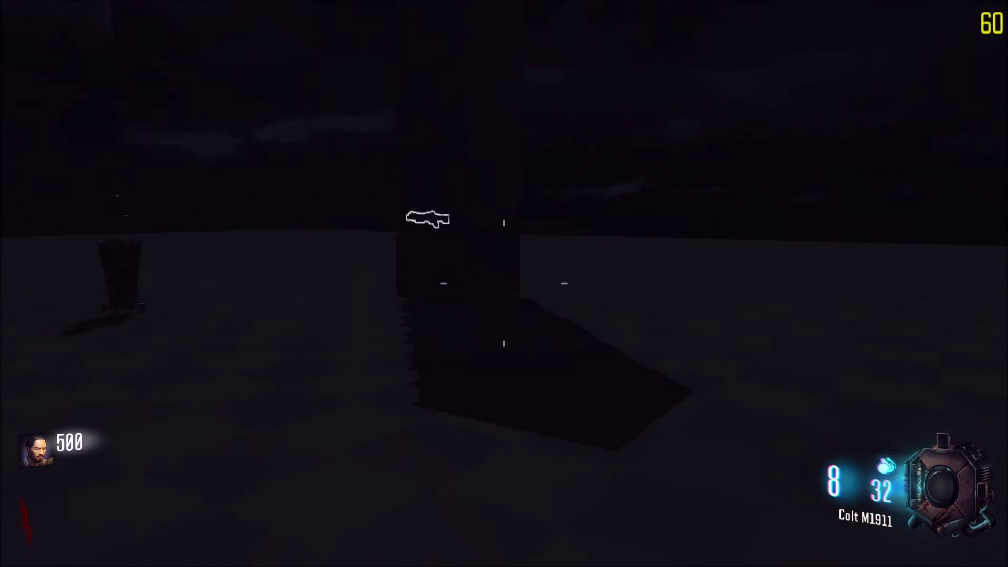
key(s)
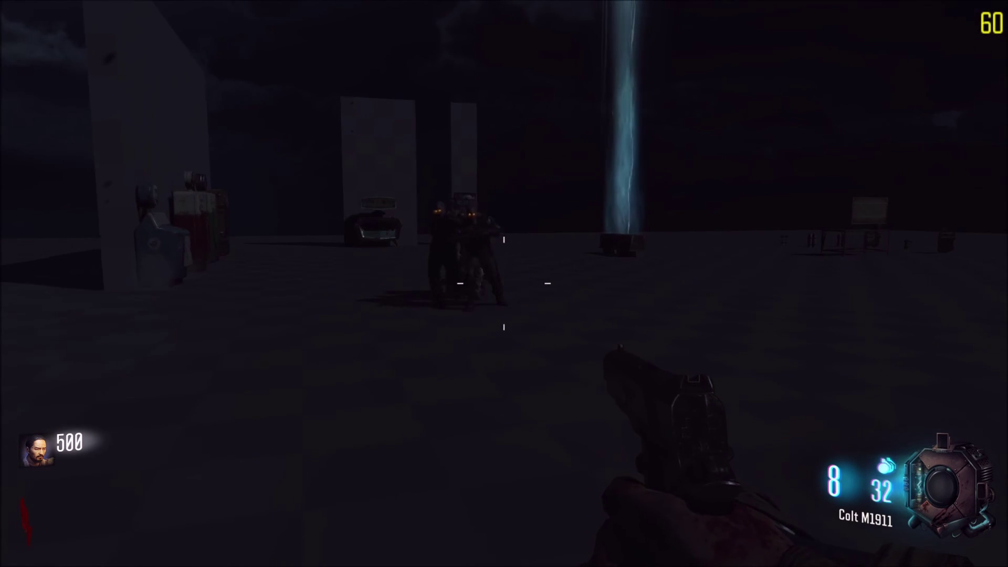
key(s)
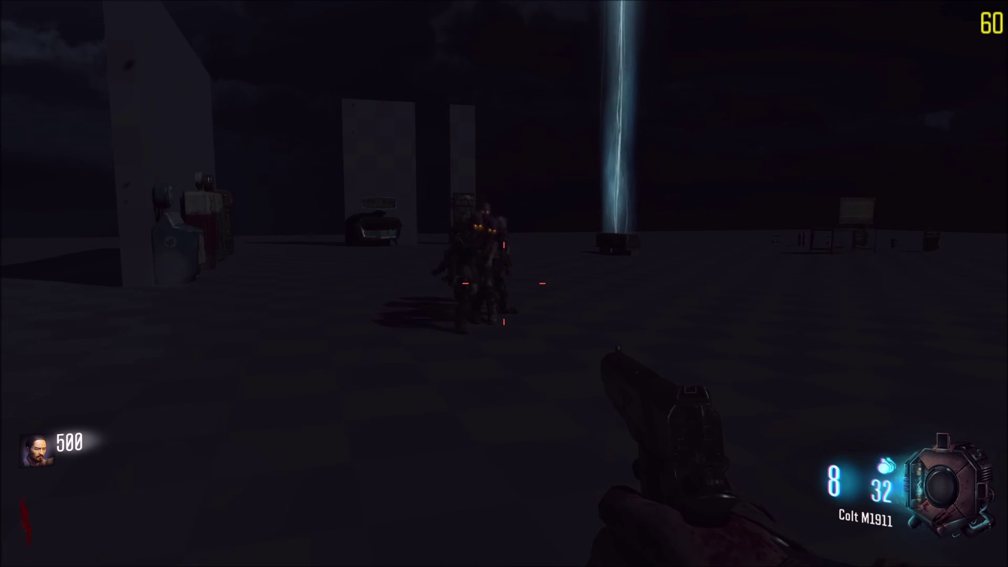
key(d)
key(shift+w)
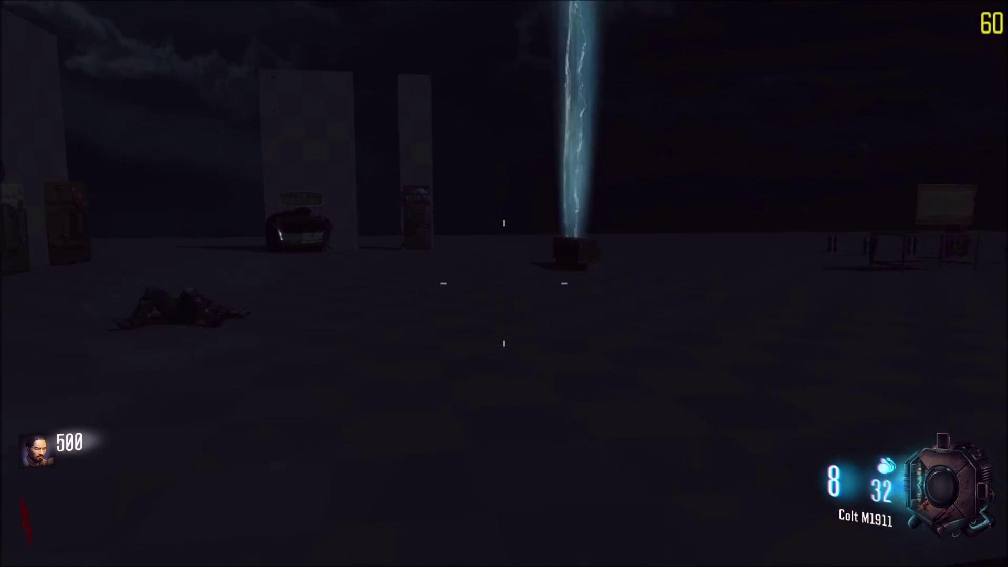
key(shift+w)
key(c)
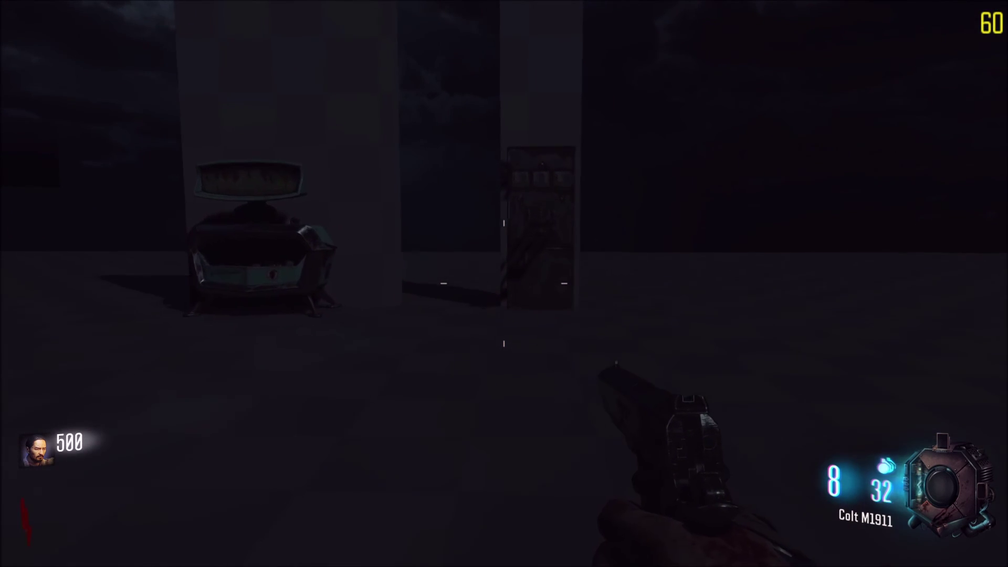
key(s)
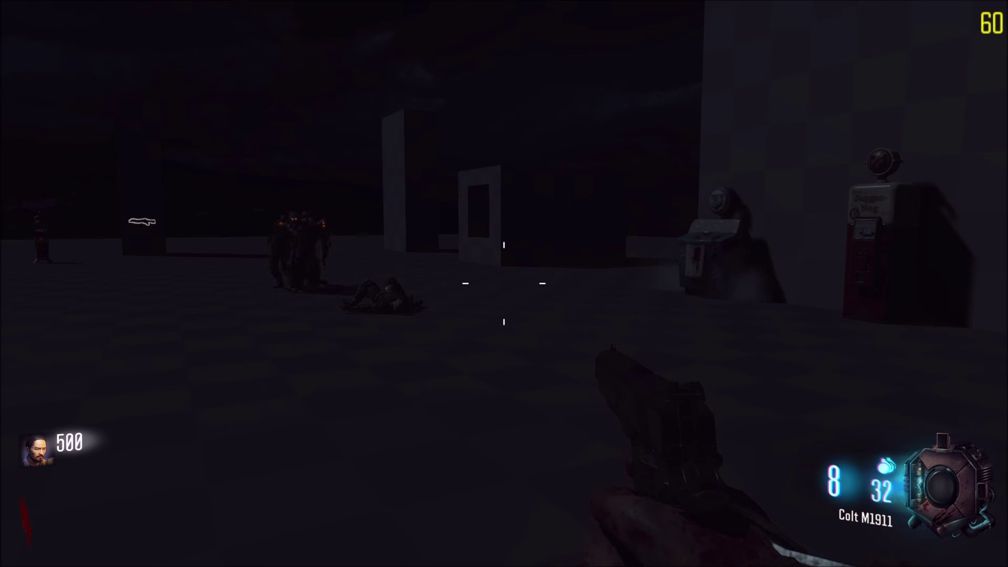
key(Escape)
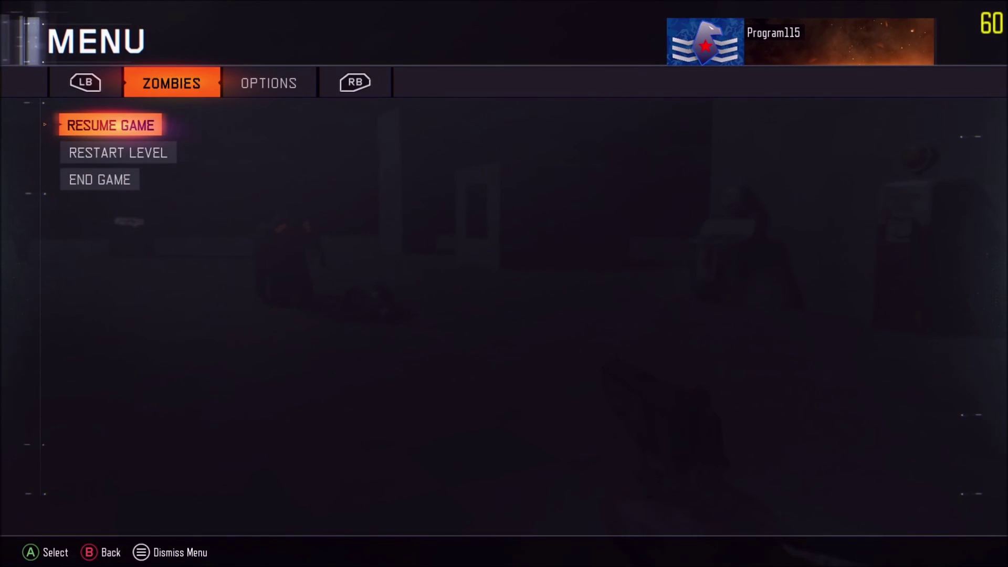